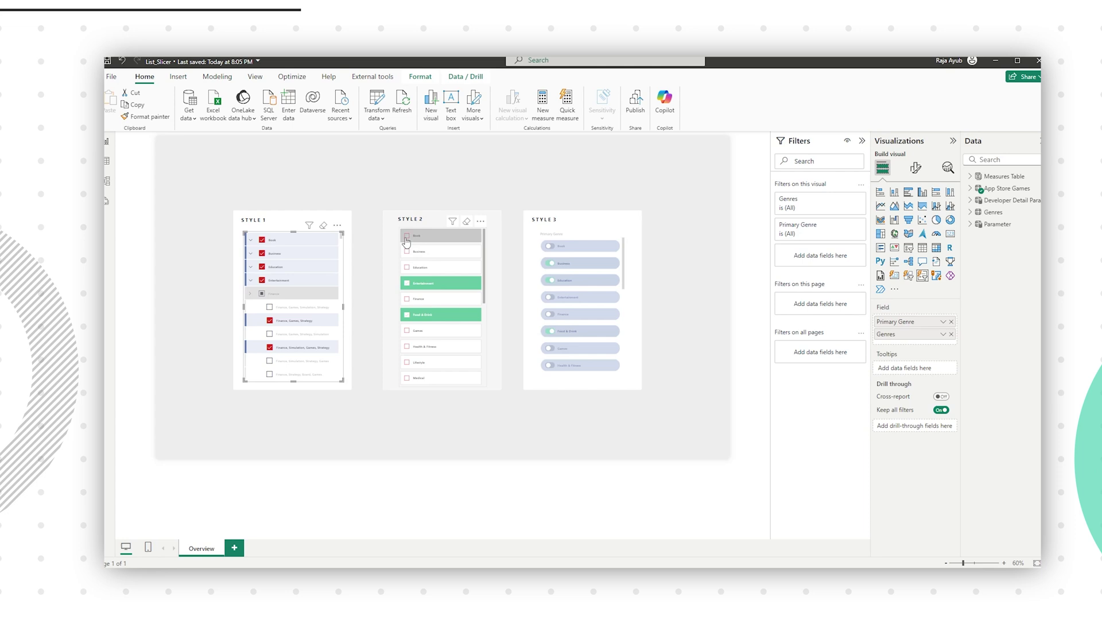
# - Turn on the List slicer visual preview feature in Options and return to the Components page
pyautogui.click(505, 309)
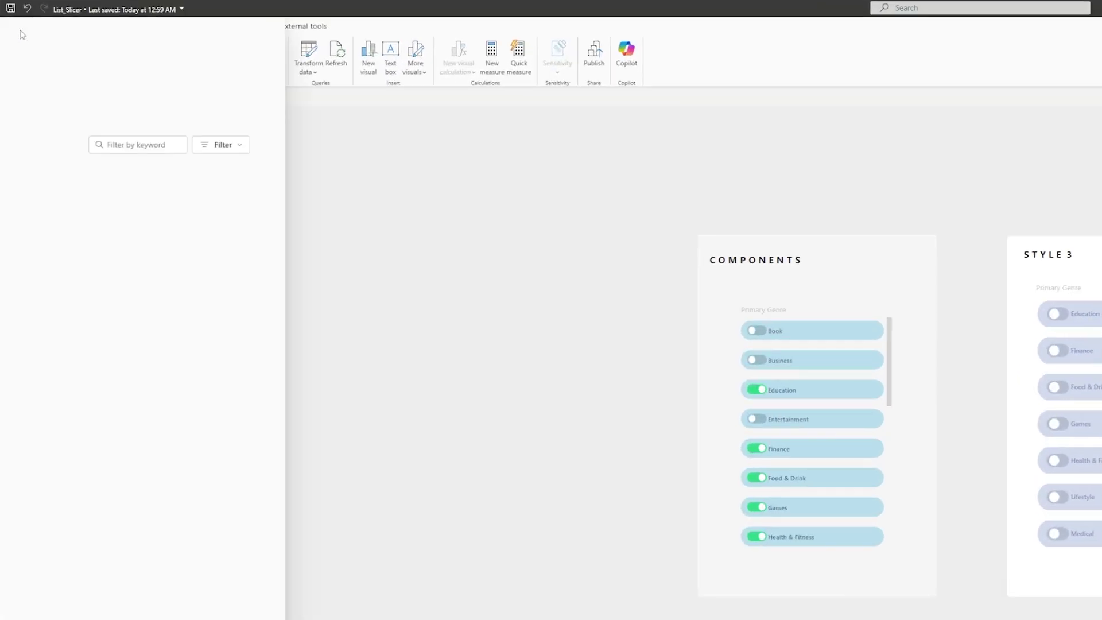
pyautogui.click(143, 94)
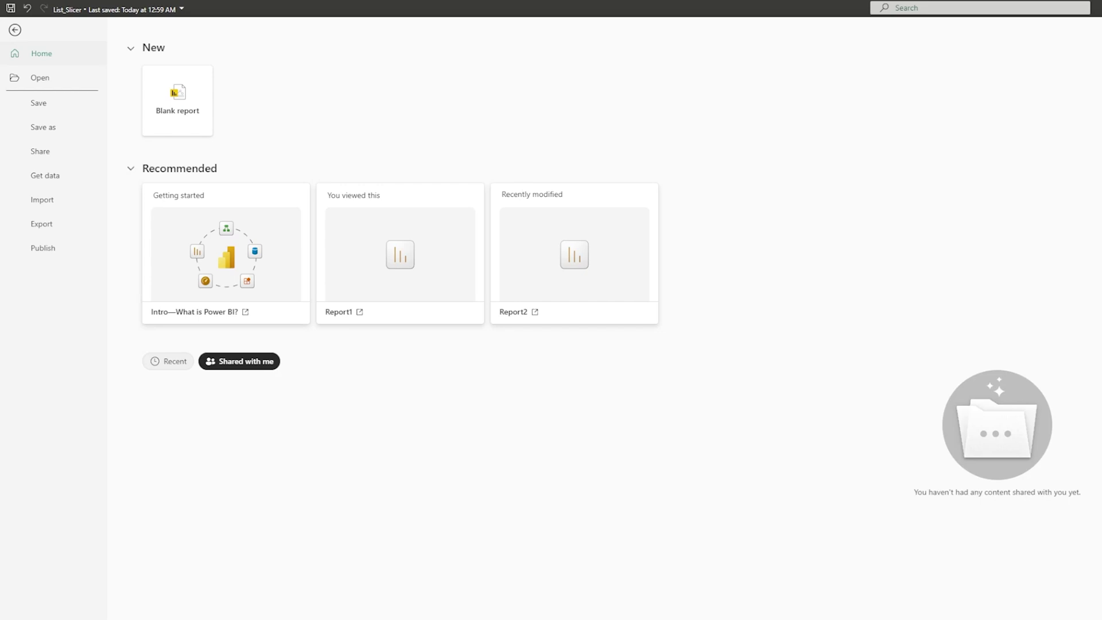
pyautogui.click(217, 96)
pyautogui.click(372, 389)
pyautogui.scroll(-1, 625, 562)
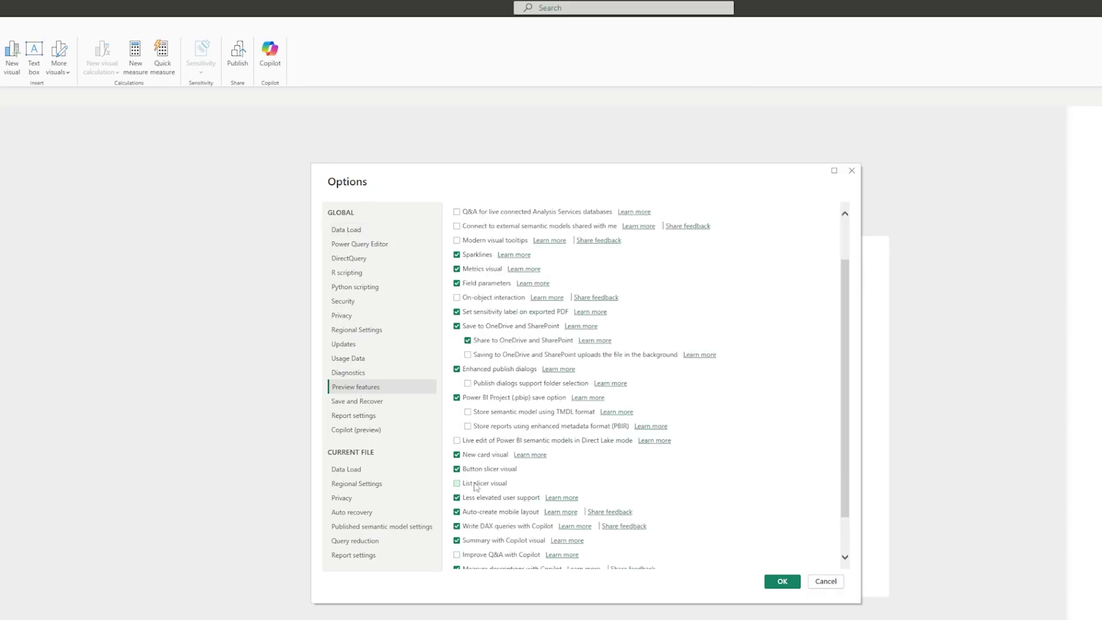
pyautogui.click(780, 583)
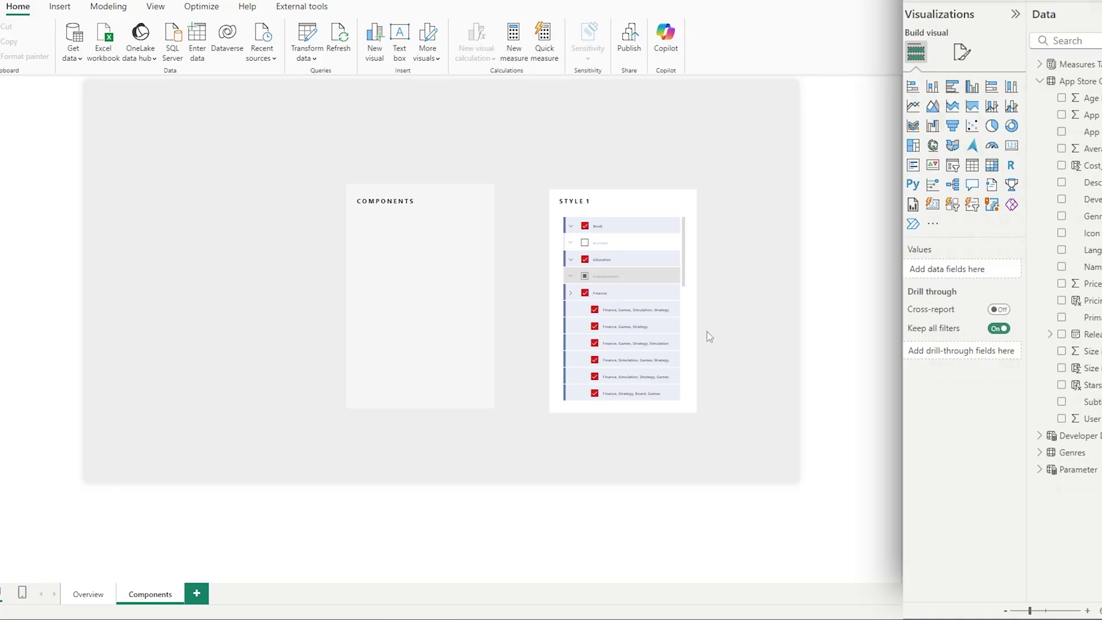
# - Insert a new list slicer and size it to fill the COMPONENTS card
pyautogui.click(972, 213)
pyautogui.moveTo(191, 236); pyautogui.dragTo(405, 316)
pyautogui.moveTo(465, 338); pyautogui.dragTo(481, 389)
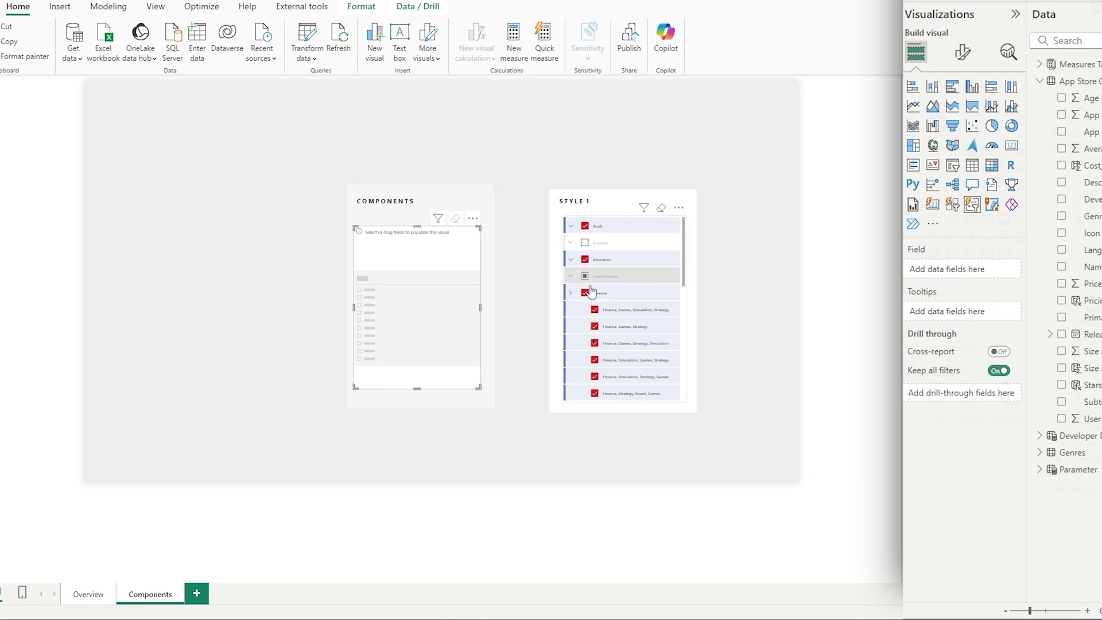
# - Build the slicer hierarchy Primary Genre > Developer > Description, checking the Book branch
pyautogui.click(1062, 318)
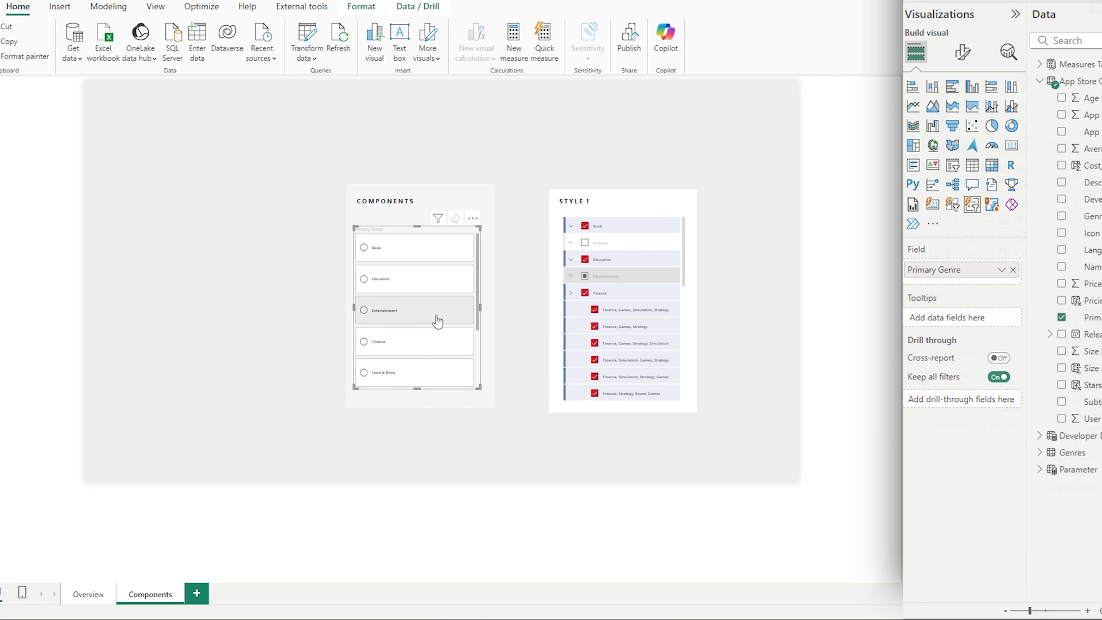
pyautogui.click(1062, 200)
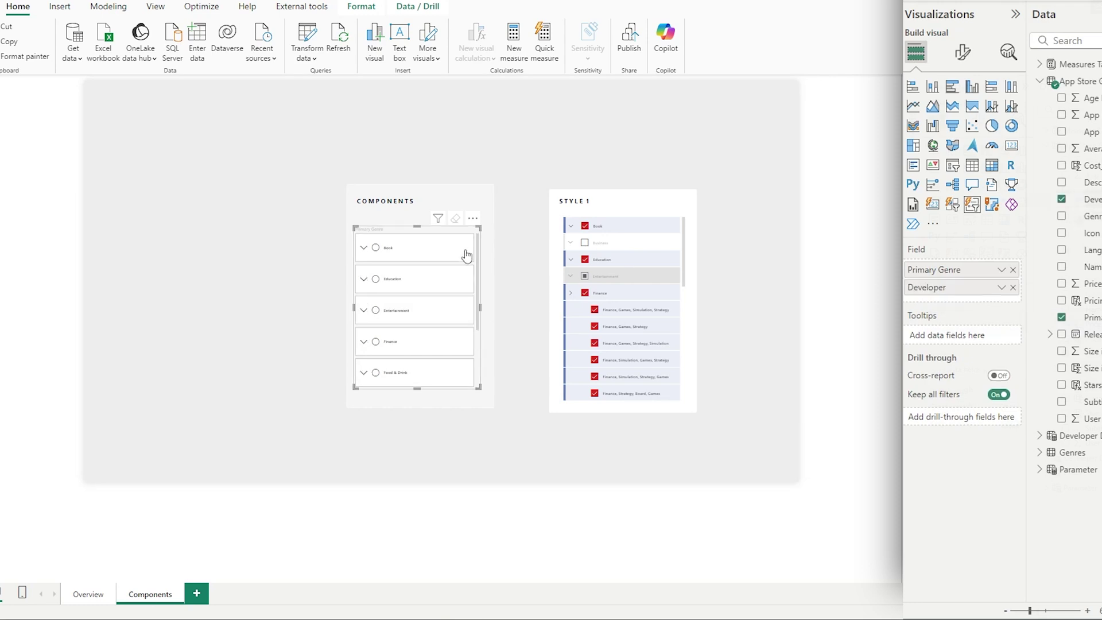
pyautogui.click(364, 247)
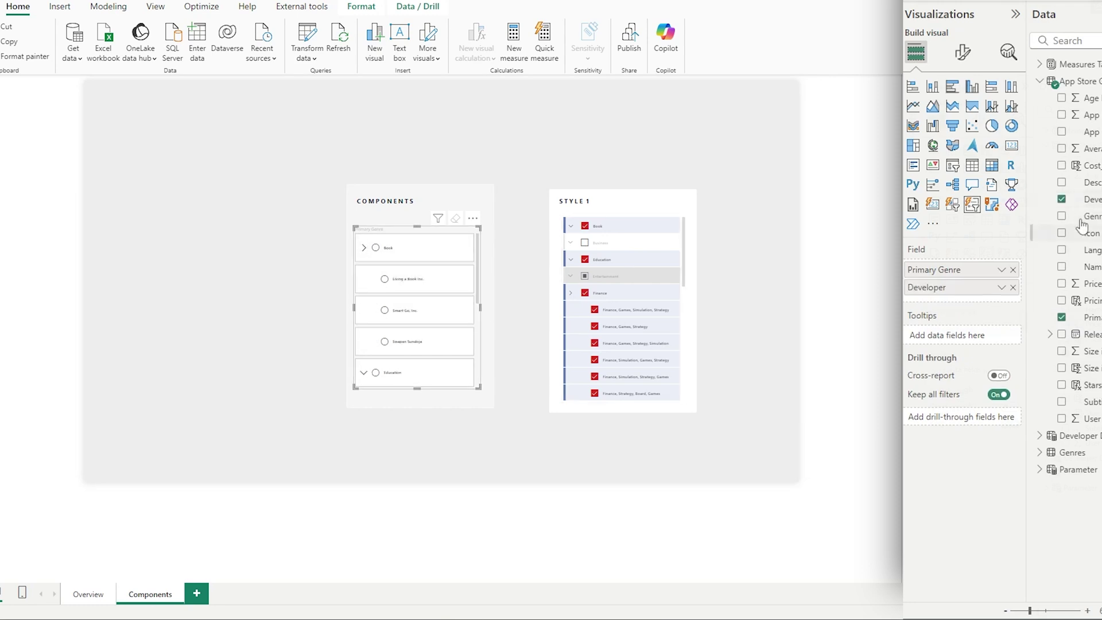
pyautogui.click(1061, 183)
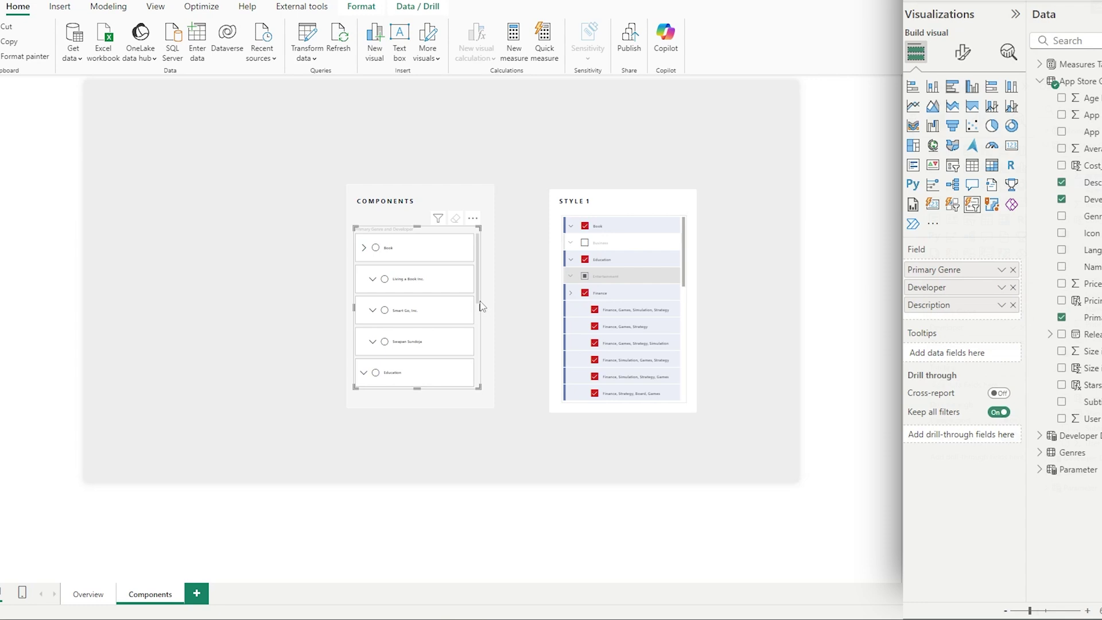
pyautogui.click(372, 280)
pyautogui.click(363, 250)
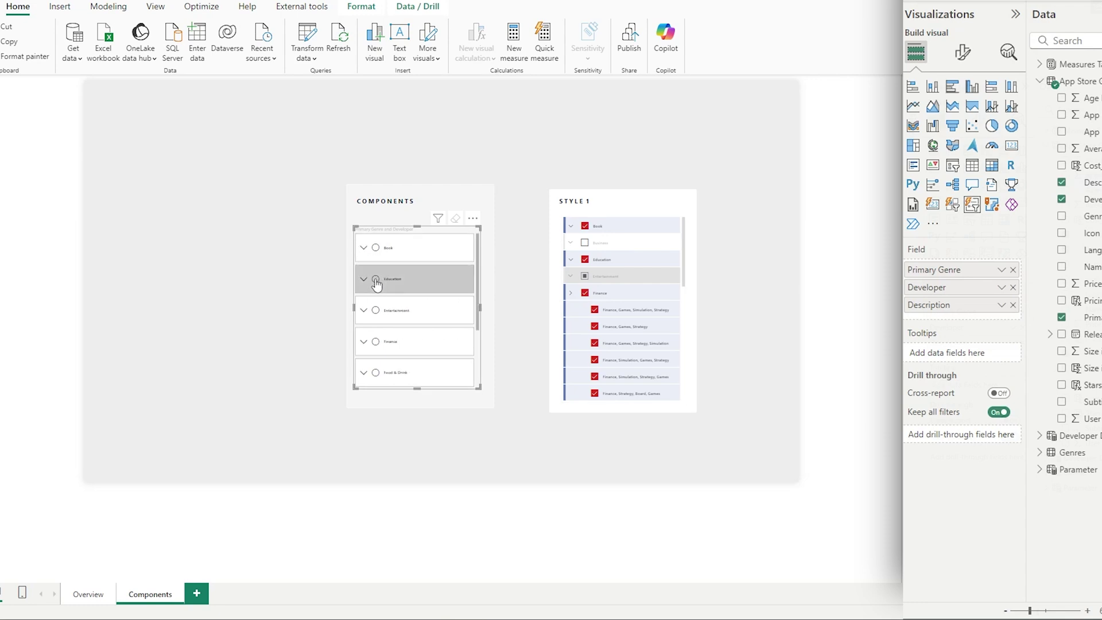
# - Test picking Education, Entertainment and Book, then clear Book and reselect the Components slicer
pyautogui.click(381, 280)
pyautogui.click(375, 310)
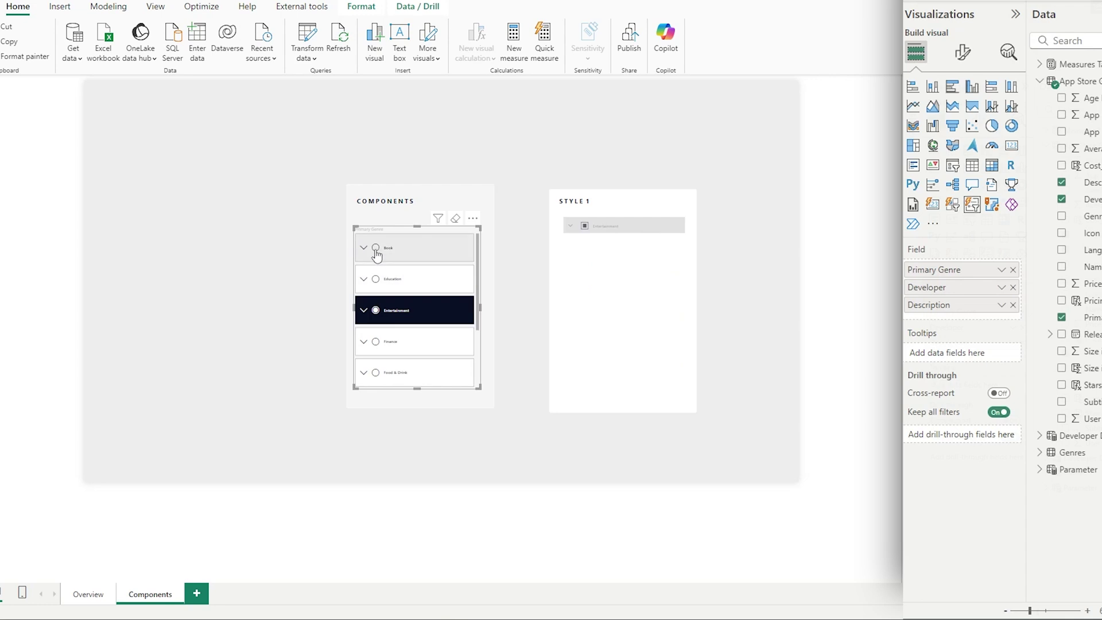
pyautogui.click(376, 250)
pyautogui.click(380, 256)
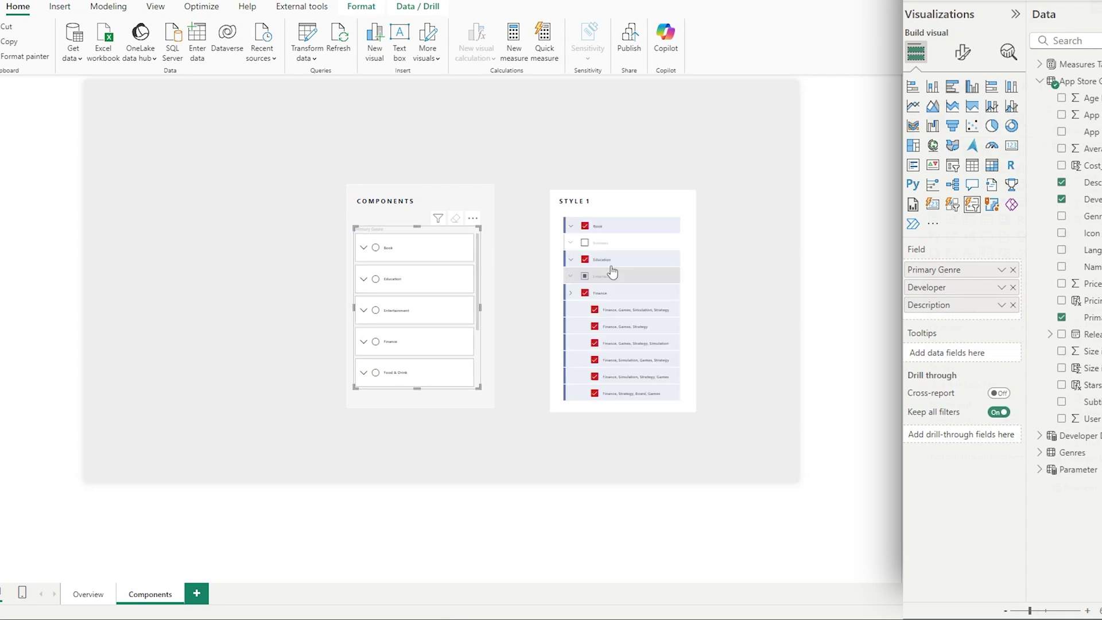
pyautogui.click(586, 287)
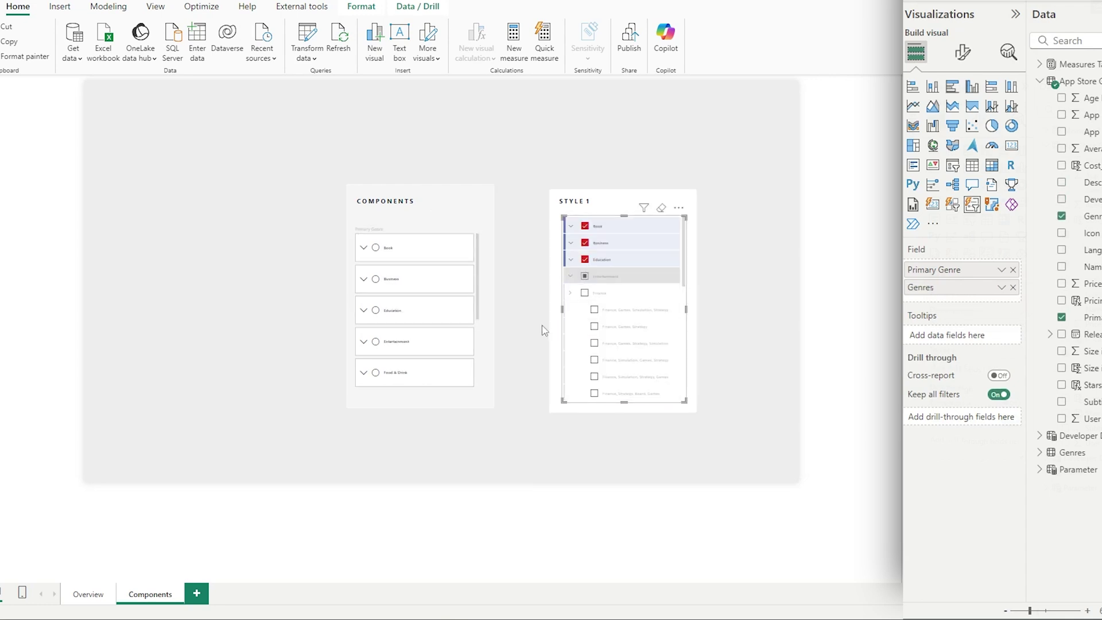
pyautogui.click(480, 286)
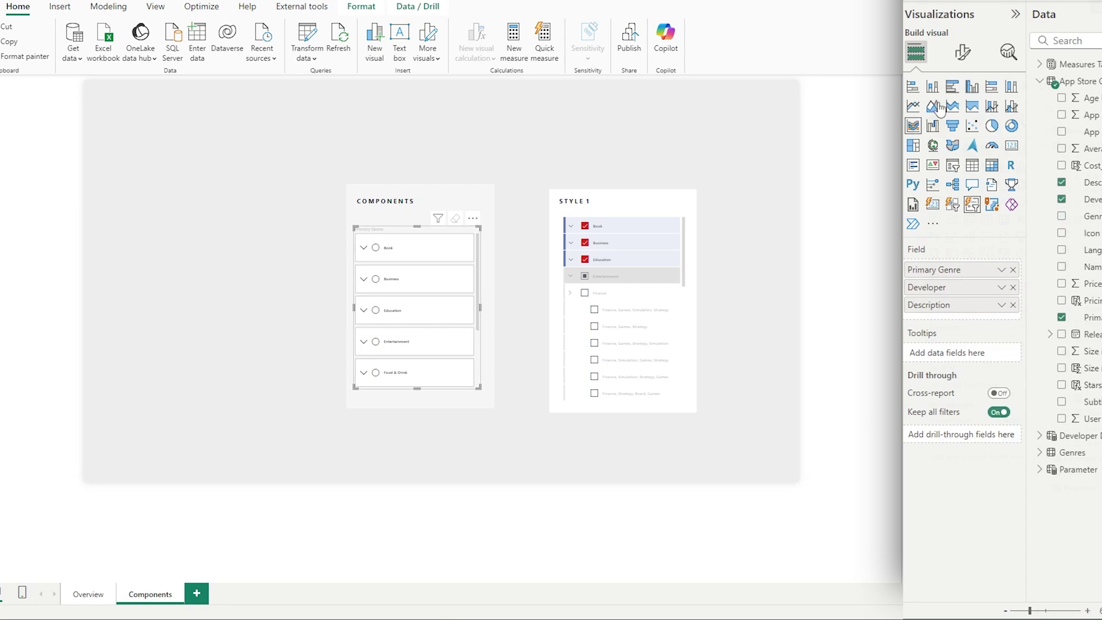
# - Turn off Single select in Slicer settings and test by ticking Book and Business
pyautogui.click(963, 52)
pyautogui.click(953, 150)
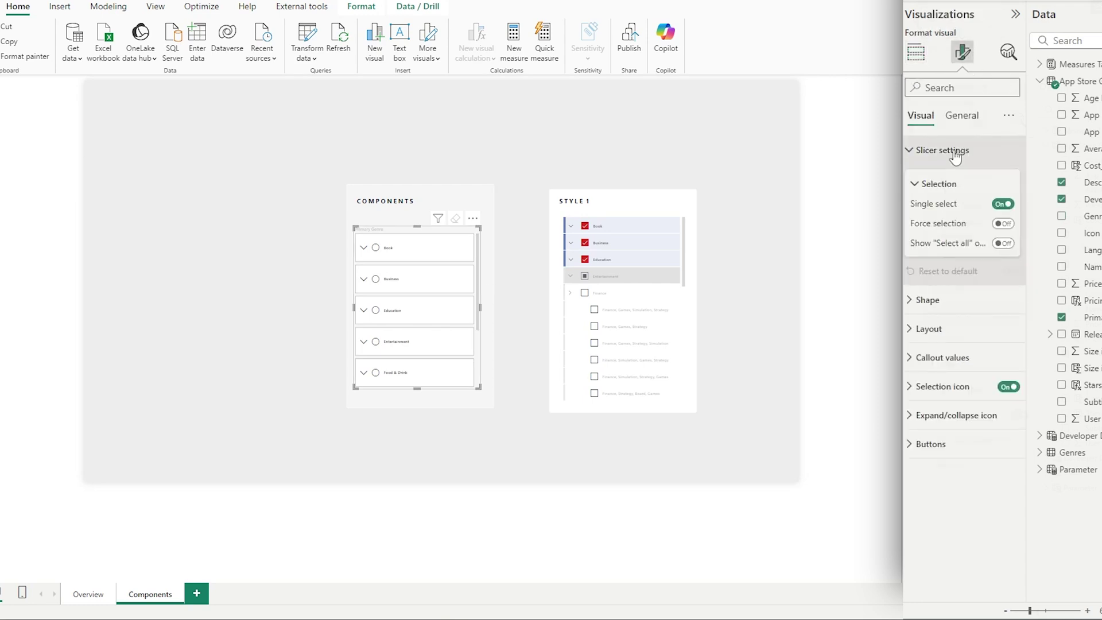
pyautogui.click(1003, 204)
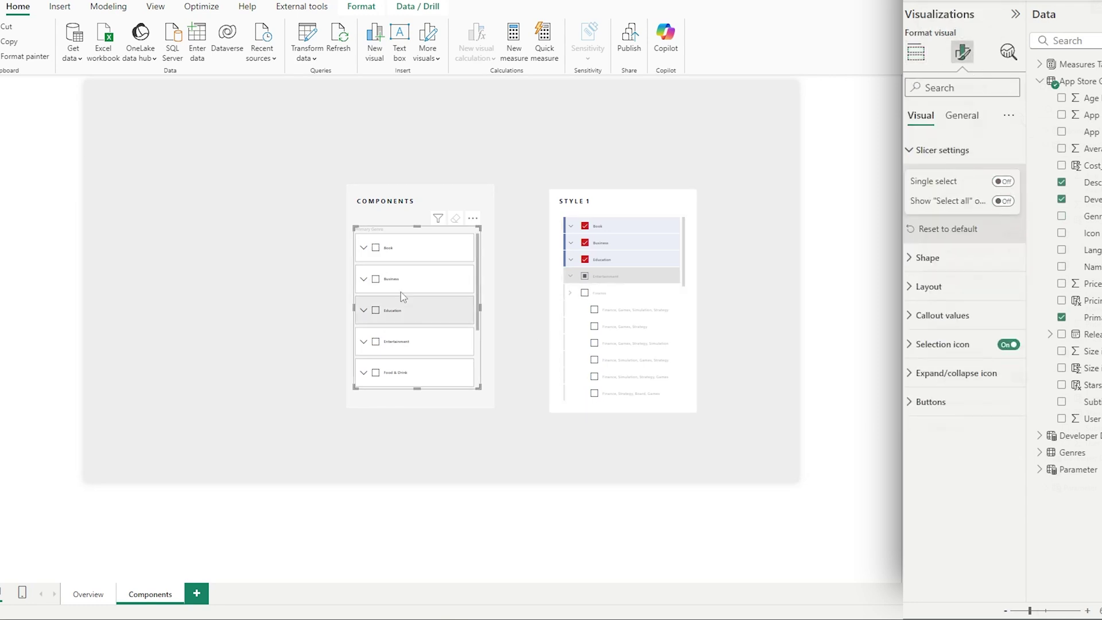
pyautogui.click(379, 248)
pyautogui.click(373, 281)
# - Set Layout to a fixed 7 buttons with 4 px spacing and resize the slicer
pyautogui.moveTo(417, 227)
pyautogui.mouseDown()
pyautogui.moveTo(409, 96)
pyautogui.moveTo(421, 223)
pyautogui.mouseUp()
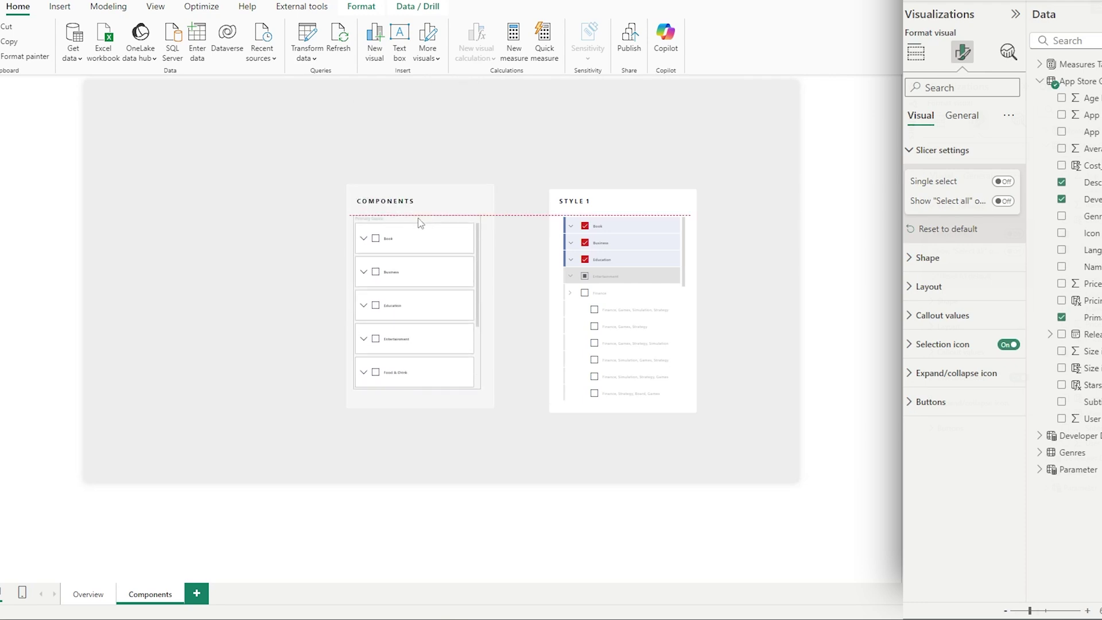
pyautogui.click(930, 286)
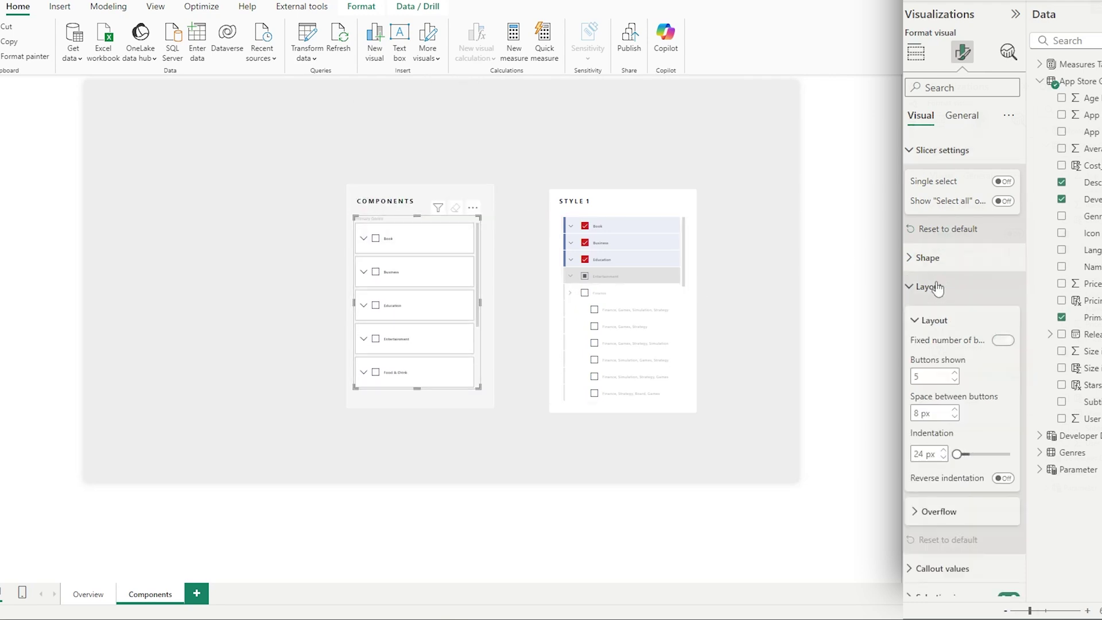
pyautogui.scroll(-2, 402, 322)
pyautogui.scroll(2, 401, 329)
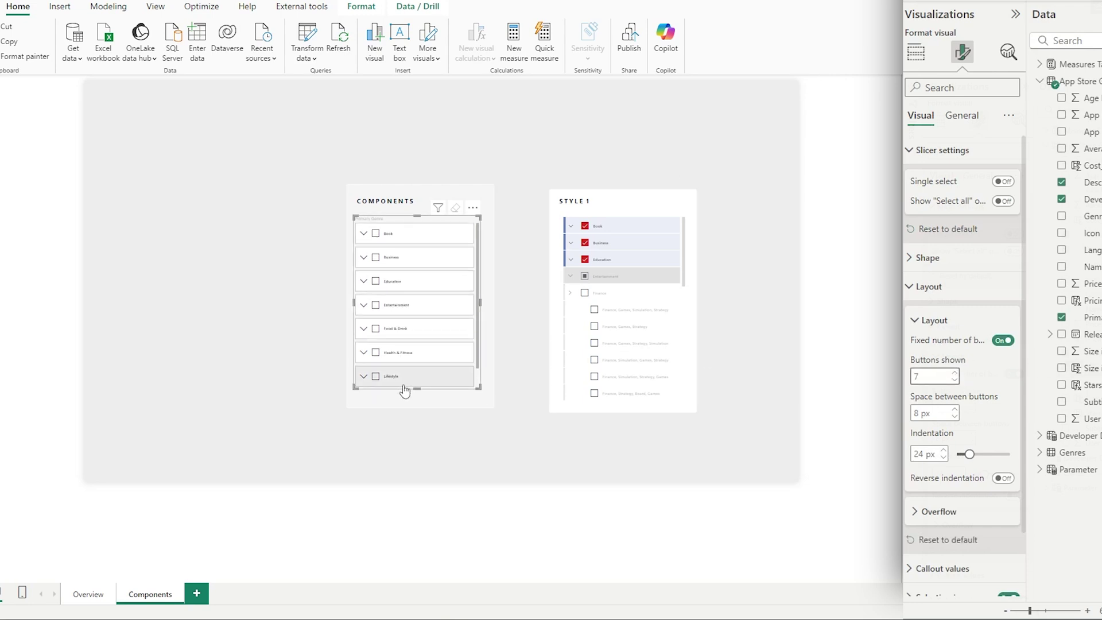
pyautogui.moveTo(480, 311); pyautogui.dragTo(485, 312)
pyautogui.moveTo(416, 217); pyautogui.dragTo(418, 211)
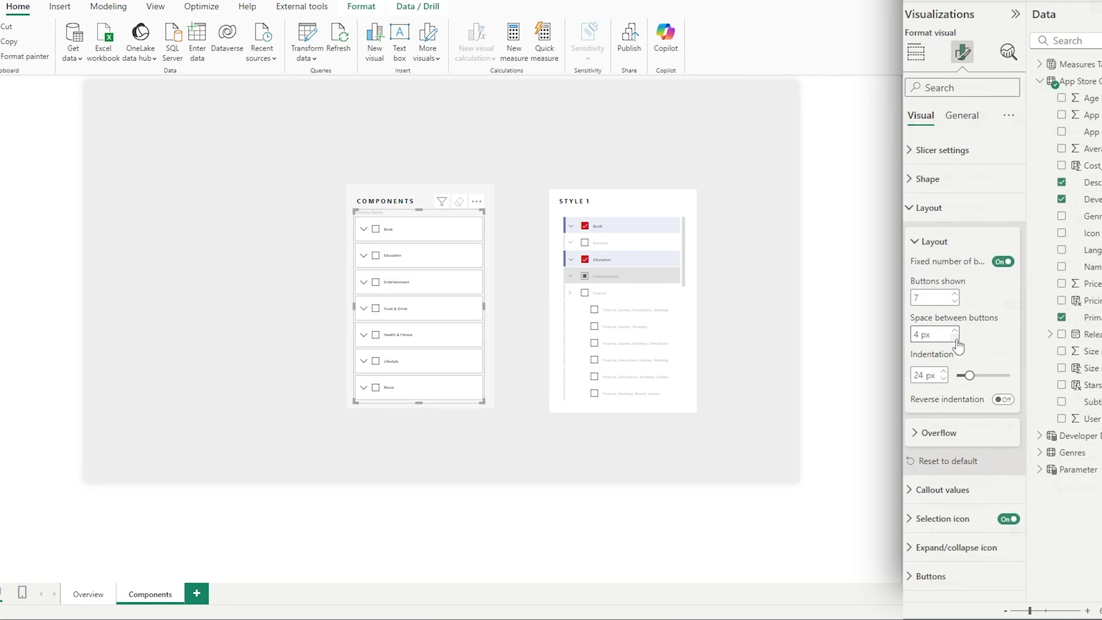
# - Open the slicer's Buttons formatting and turn off button borders
pyautogui.click(266, 372)
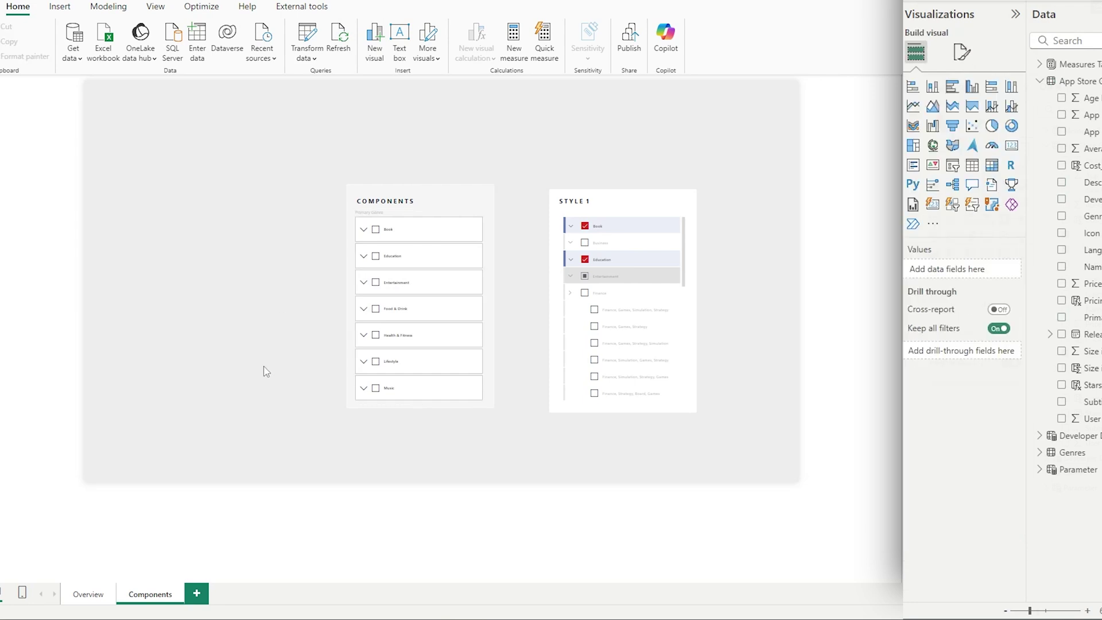
pyautogui.click(485, 389)
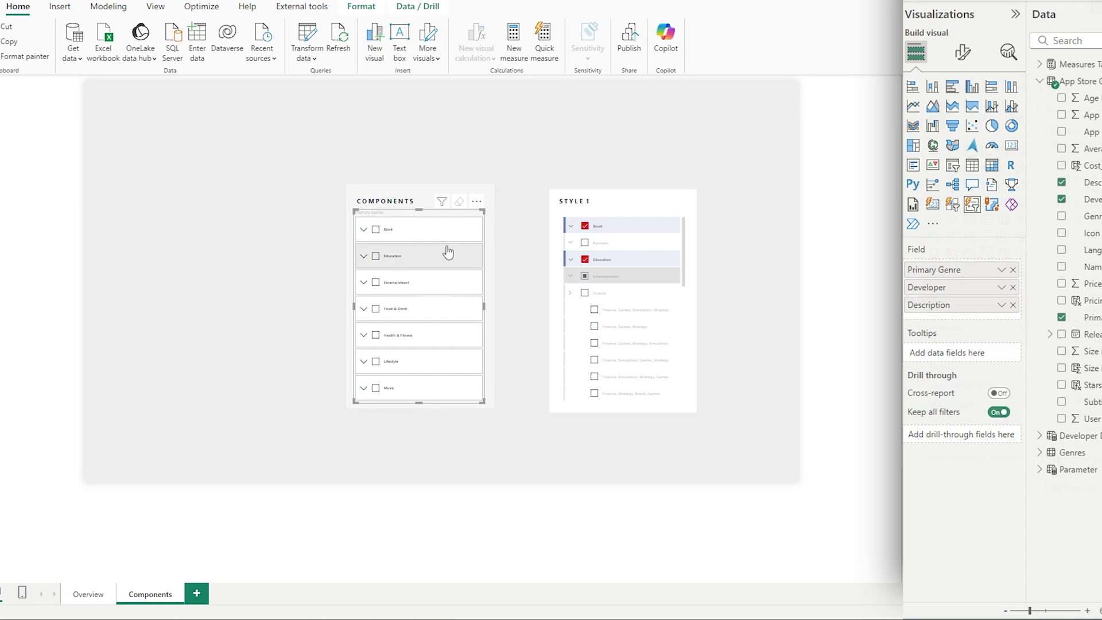
pyautogui.click(965, 52)
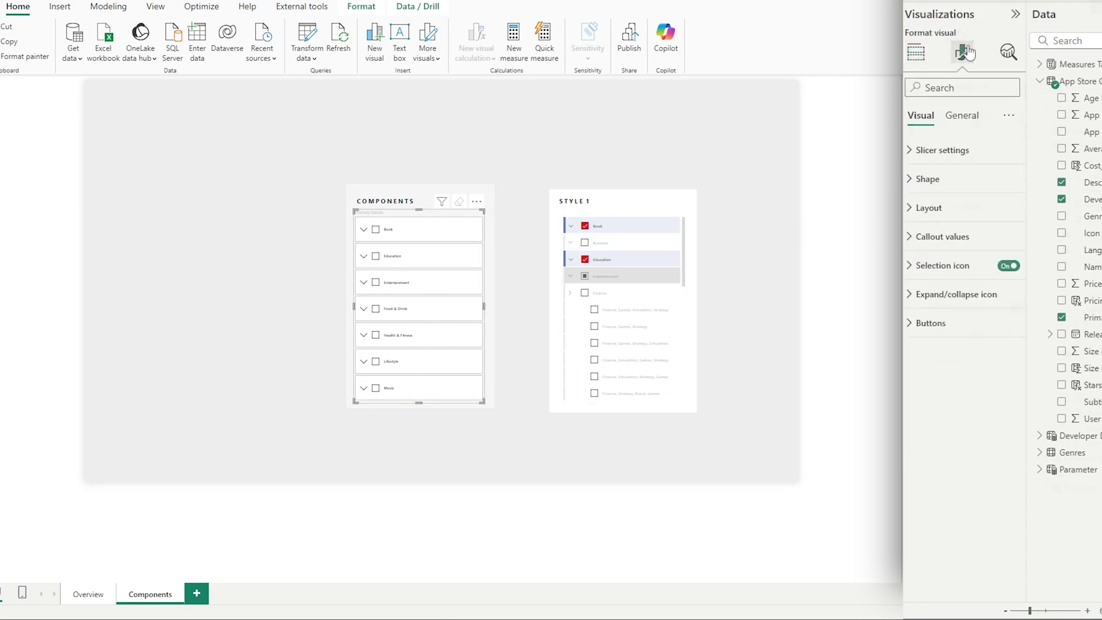
pyautogui.click(932, 333)
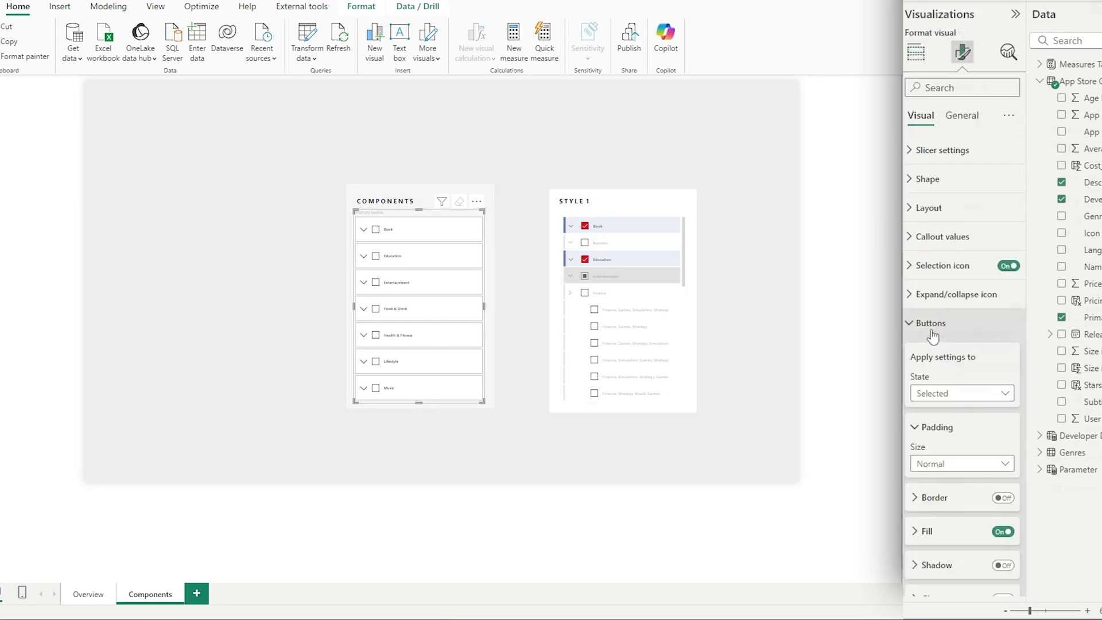
pyautogui.scroll(-2, 936, 333)
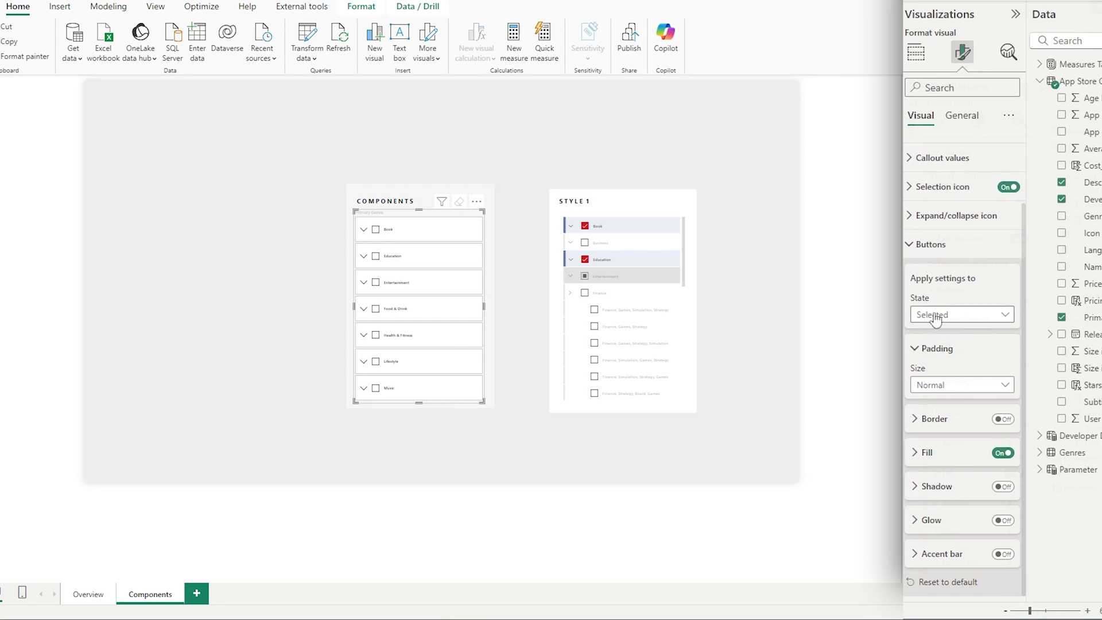
pyautogui.click(935, 317)
pyautogui.click(934, 319)
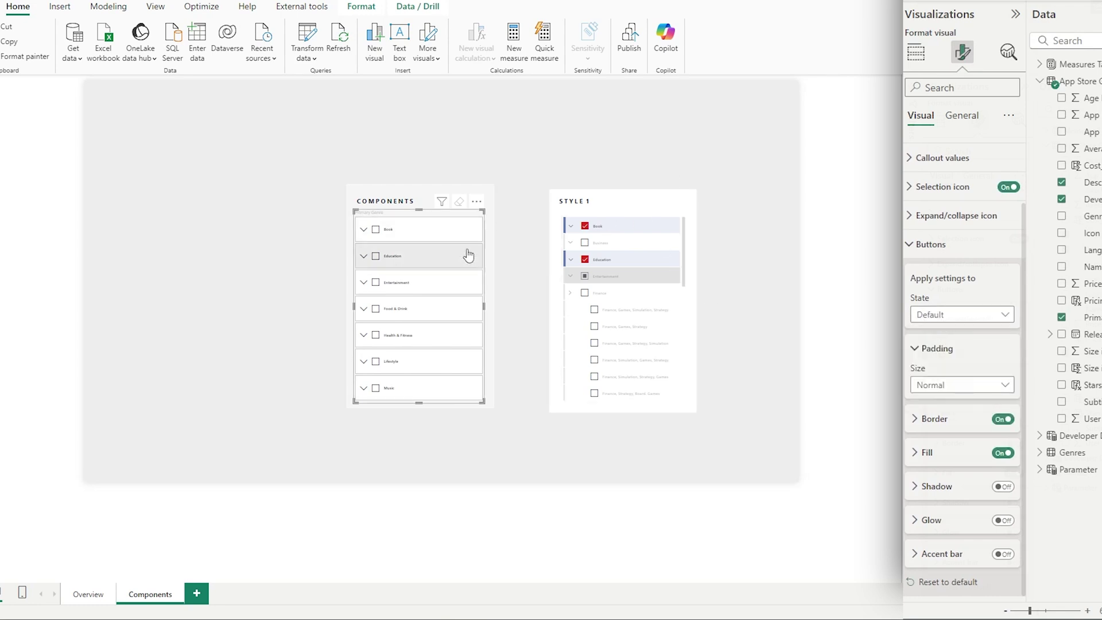
pyautogui.click(1001, 421)
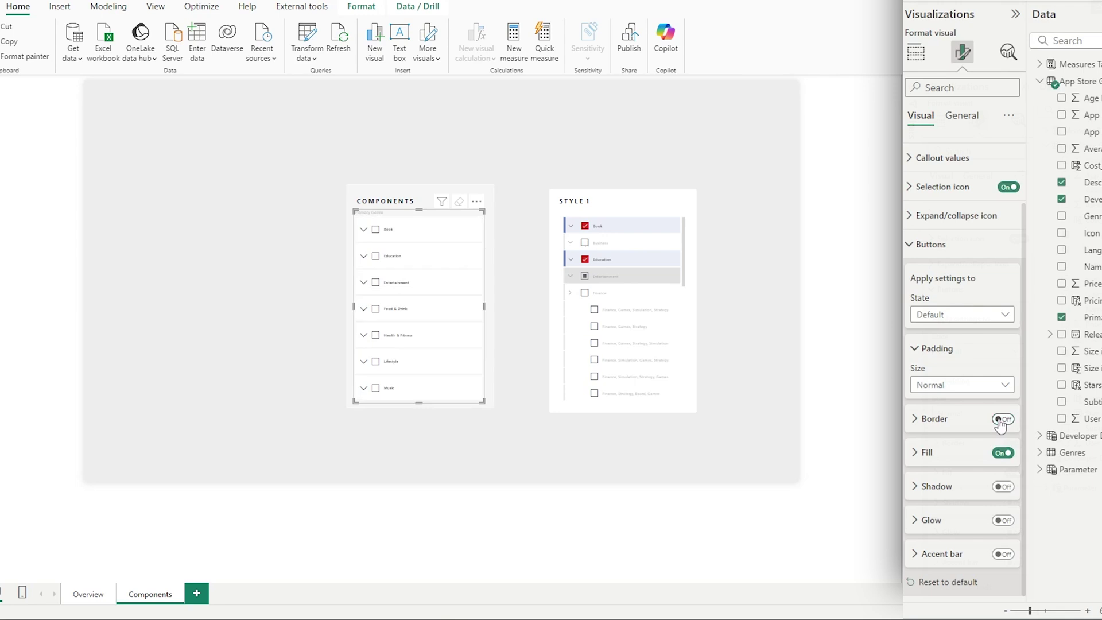
# - Review the Hover, Press and Default button states, then target Selected with Education picked
pyautogui.click(927, 315)
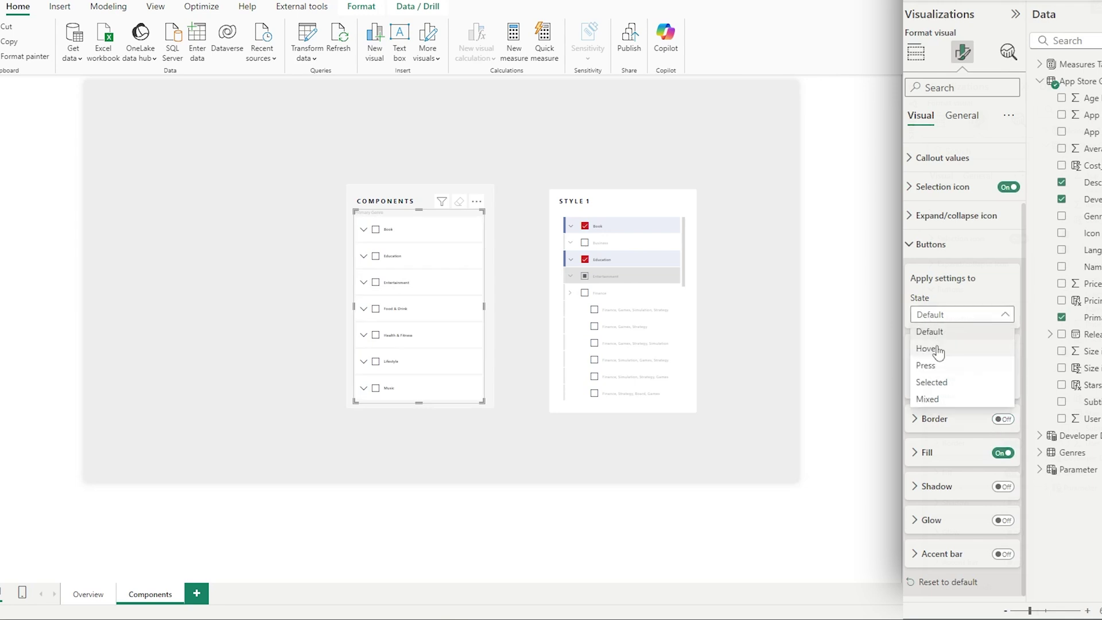
pyautogui.click(938, 352)
pyautogui.click(959, 315)
pyautogui.click(939, 364)
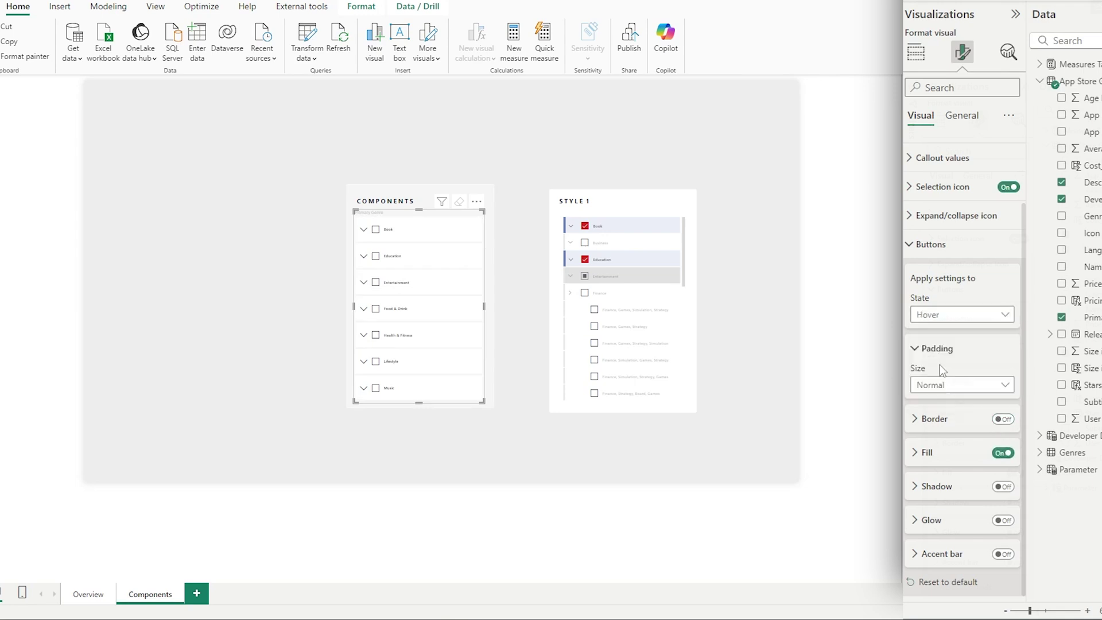
pyautogui.click(951, 317)
pyautogui.click(941, 382)
pyautogui.click(959, 315)
pyautogui.click(930, 332)
pyautogui.click(378, 262)
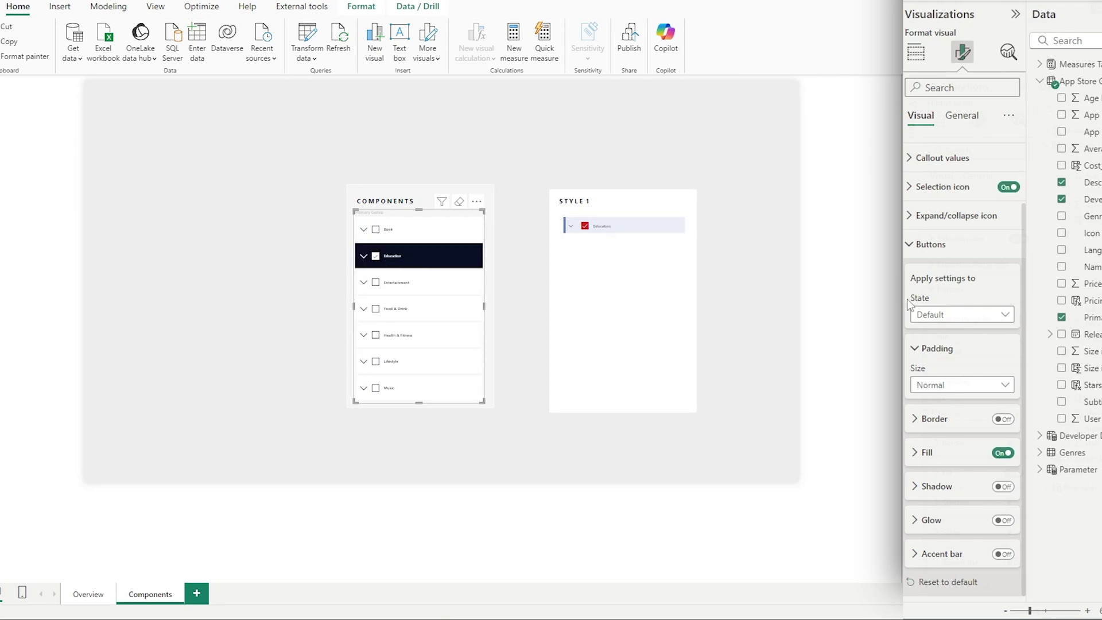
pyautogui.click(929, 315)
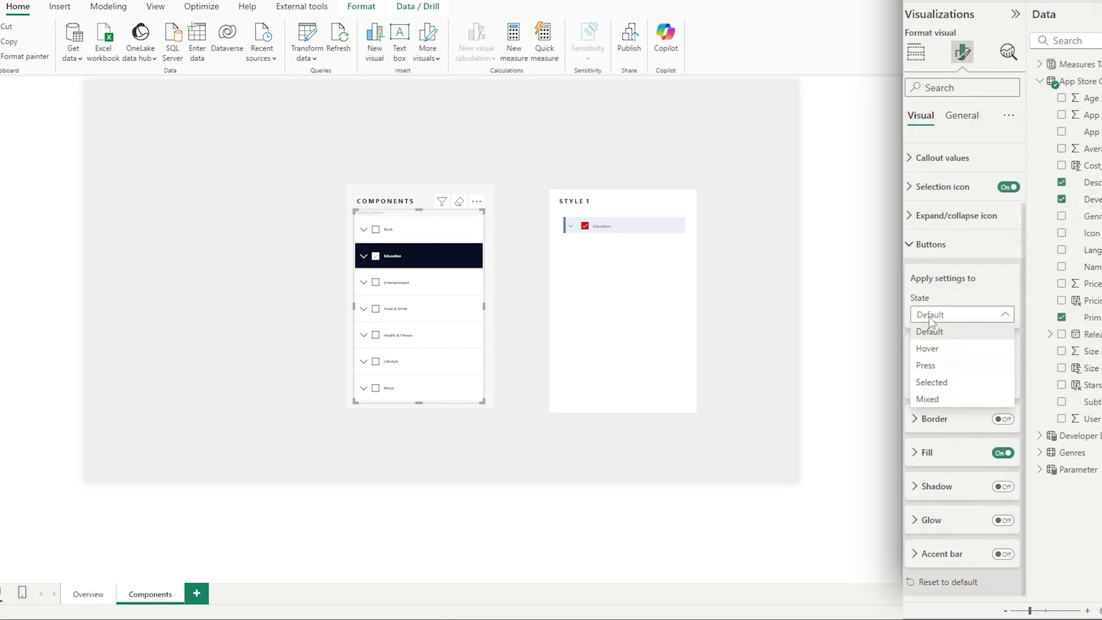
pyautogui.click(932, 382)
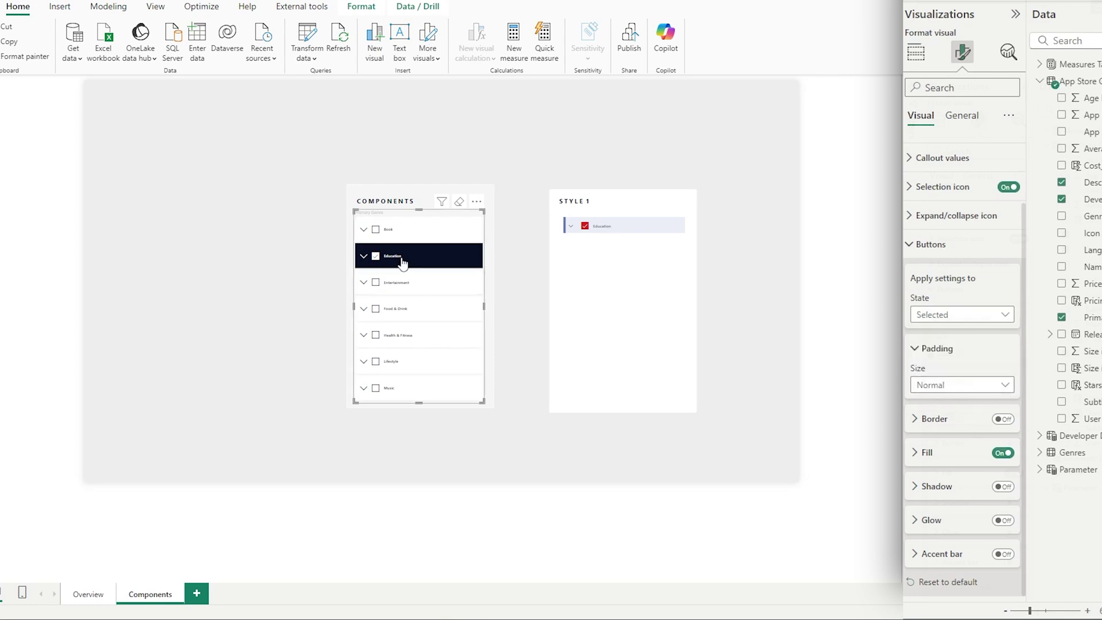
# - Fill selected buttons with lavender, previewing with Entertainment and Food & Drink
pyautogui.click(950, 453)
pyautogui.scroll(-1, 961, 474)
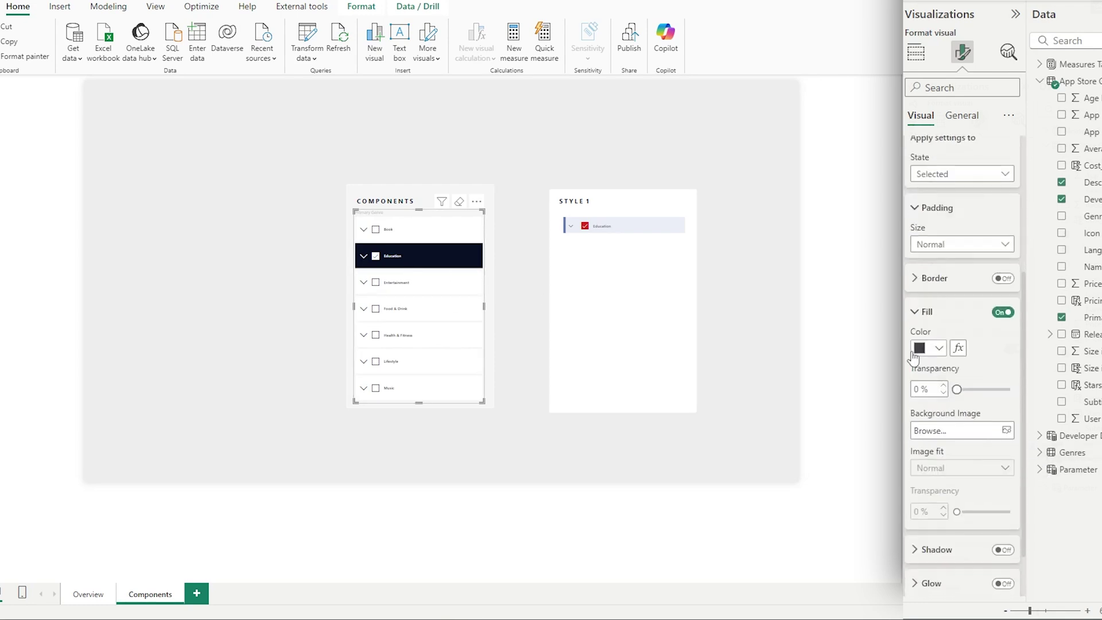
pyautogui.click(929, 348)
pyautogui.click(1030, 558)
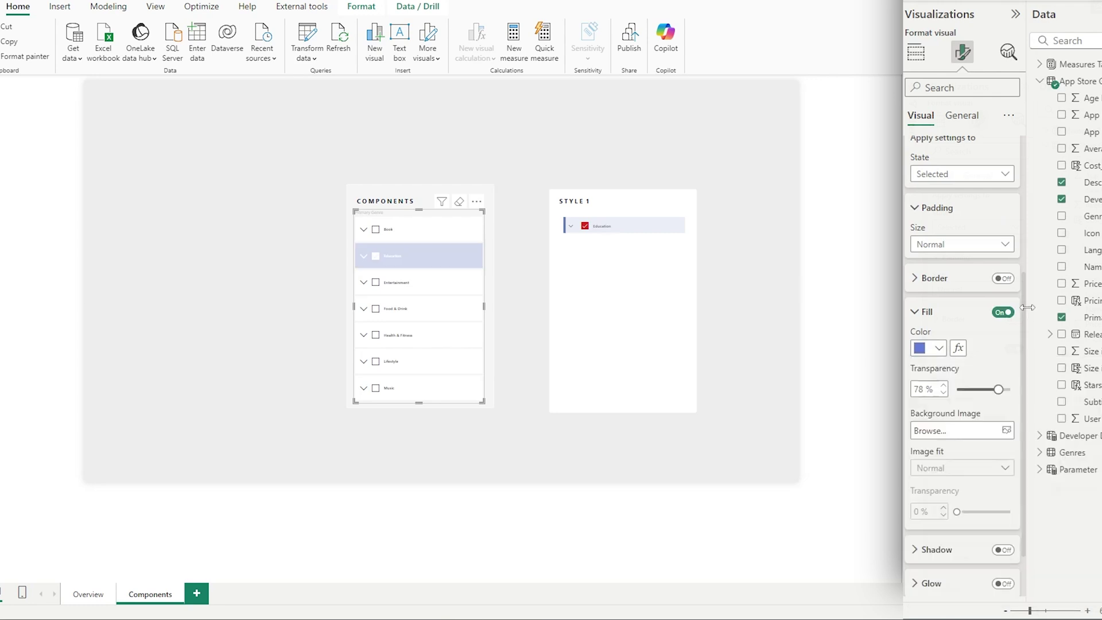
pyautogui.click(376, 283)
pyautogui.click(376, 310)
pyautogui.click(376, 311)
pyautogui.click(555, 259)
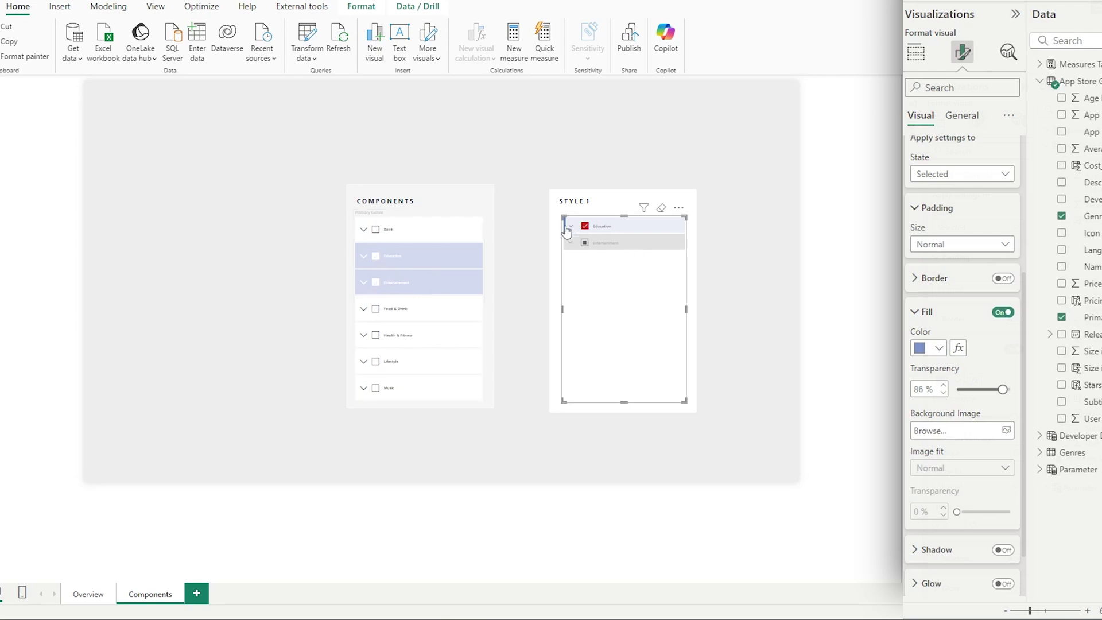
# - Make the Selection icon red for the Selected state
pyautogui.click(919, 312)
pyautogui.scroll(2, 919, 326)
pyautogui.click(918, 324)
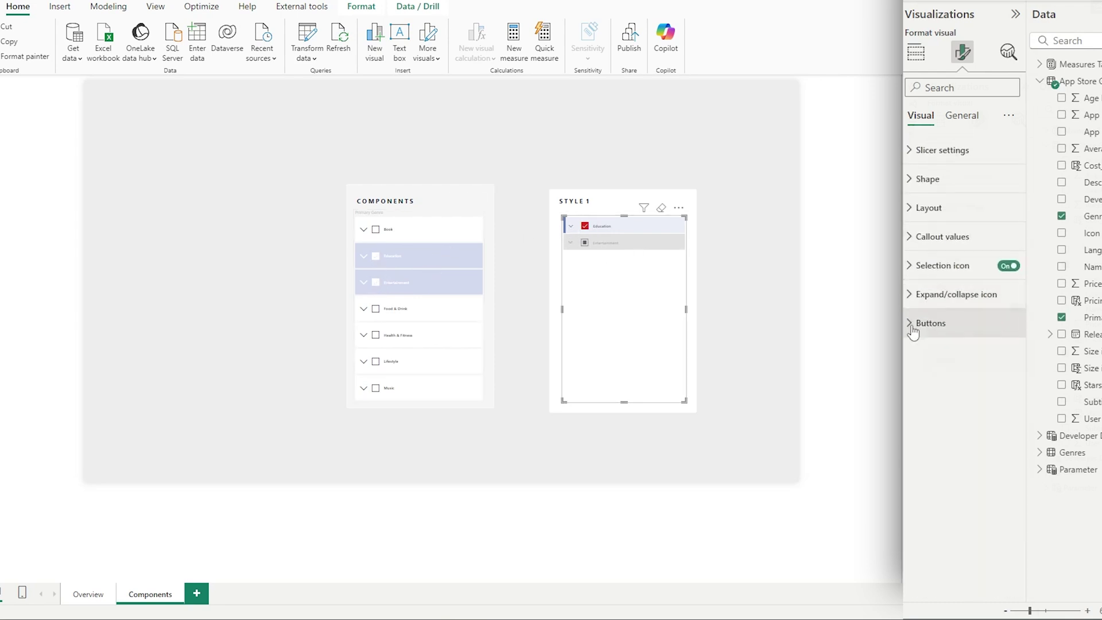
pyautogui.click(914, 267)
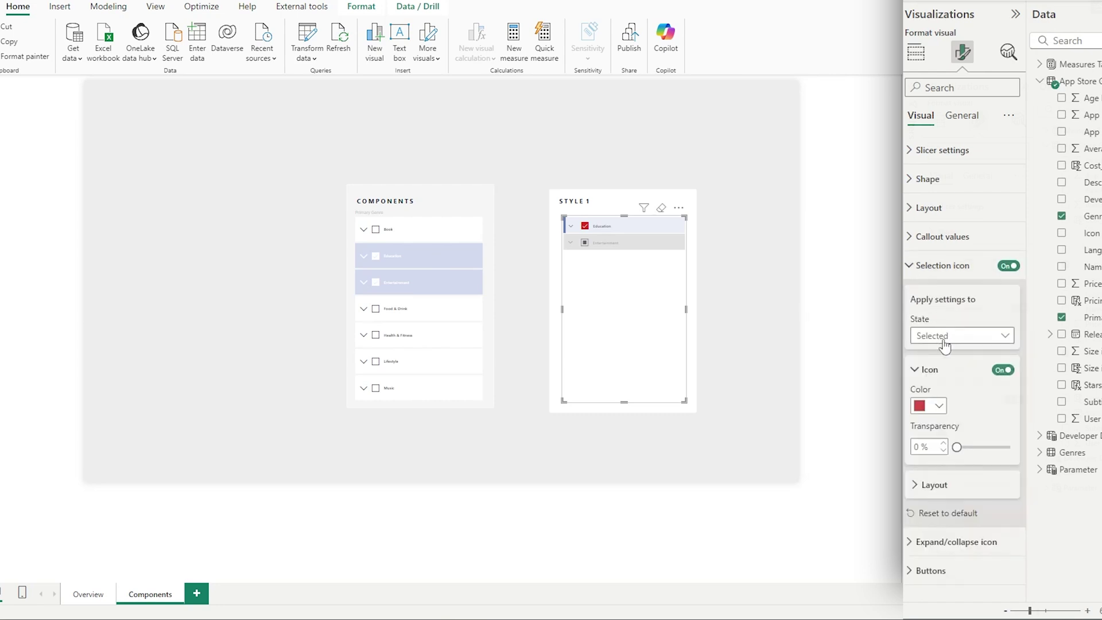
pyautogui.click(483, 309)
pyautogui.click(970, 336)
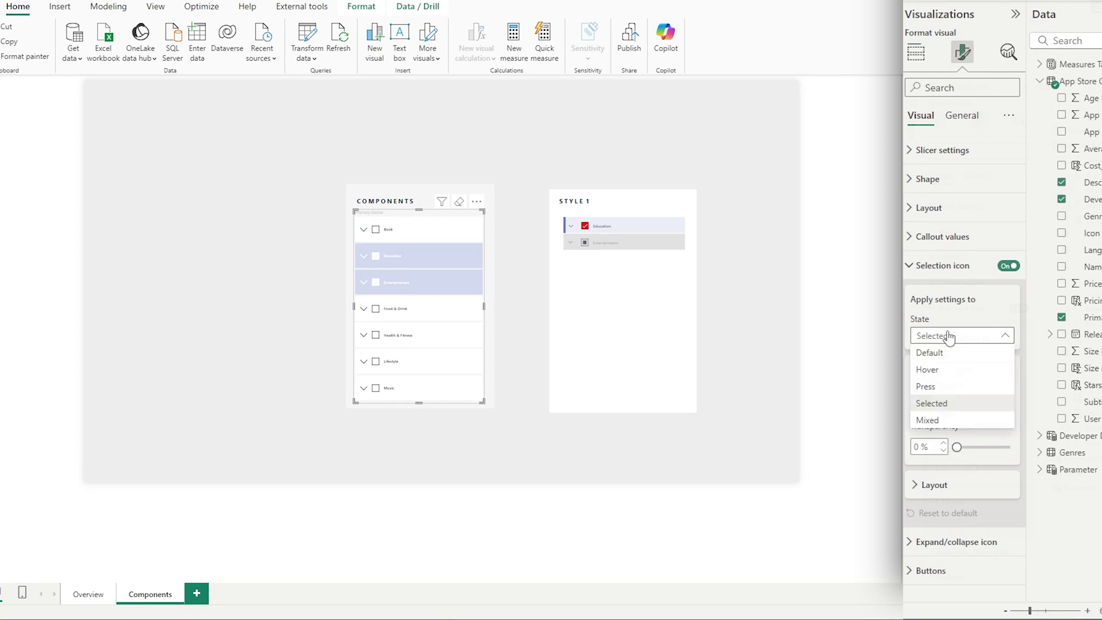
pyautogui.click(932, 405)
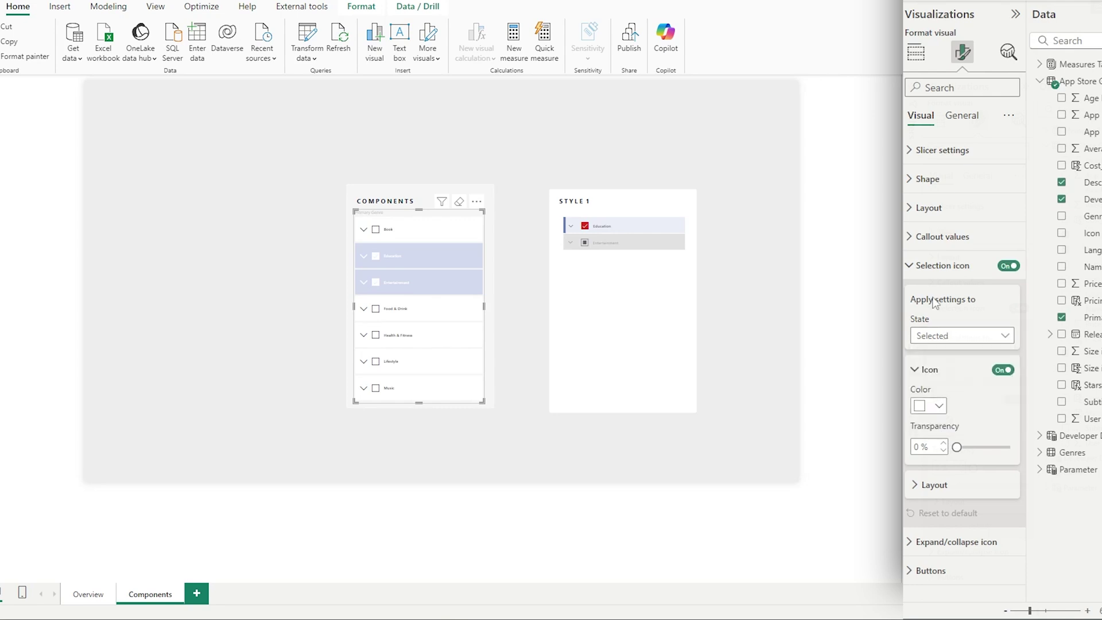
pyautogui.click(926, 406)
pyautogui.click(967, 353)
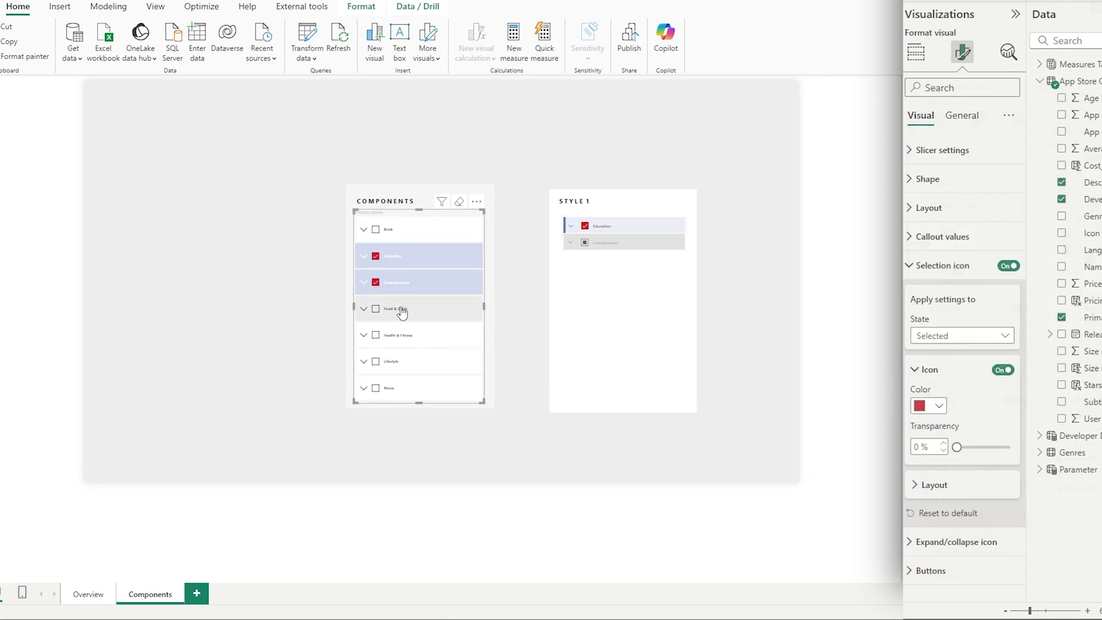
pyautogui.click(919, 267)
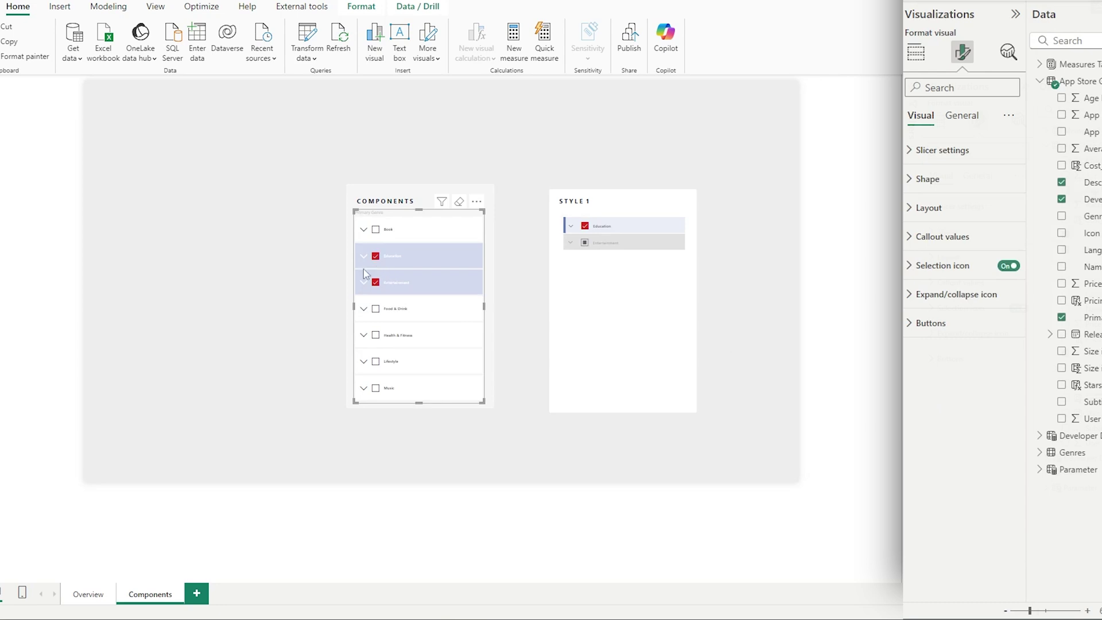
# - Make the selected-state expand/collapse icon dark grey at 14 px, then switch to Default and Hover states
pyautogui.click(933, 305)
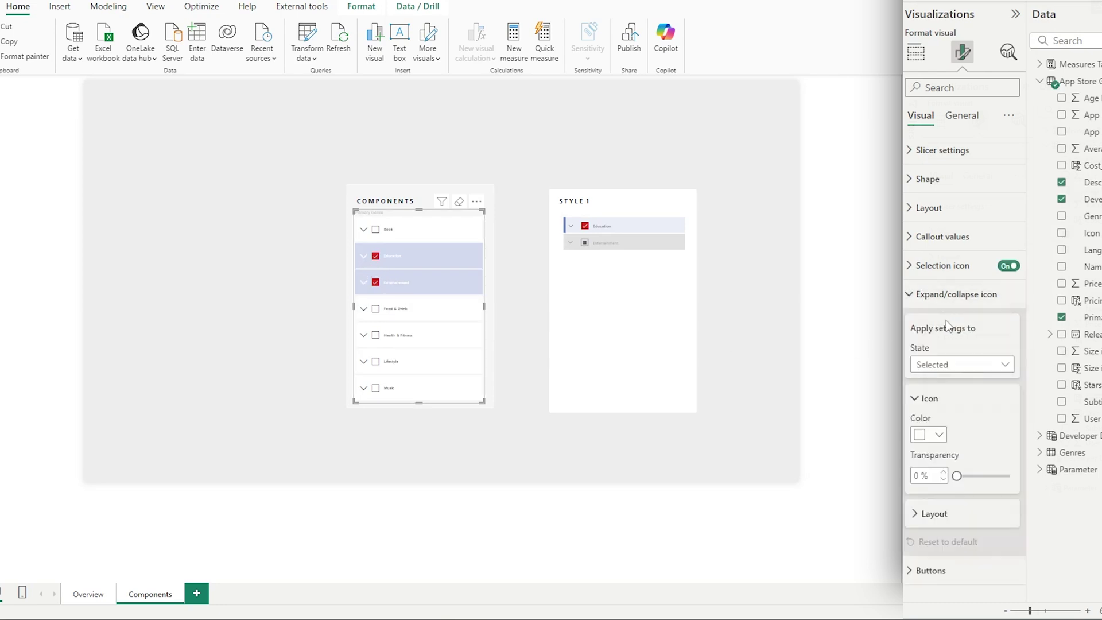
pyautogui.click(946, 365)
pyautogui.click(924, 432)
pyautogui.click(934, 435)
pyautogui.click(947, 284)
pyautogui.click(951, 519)
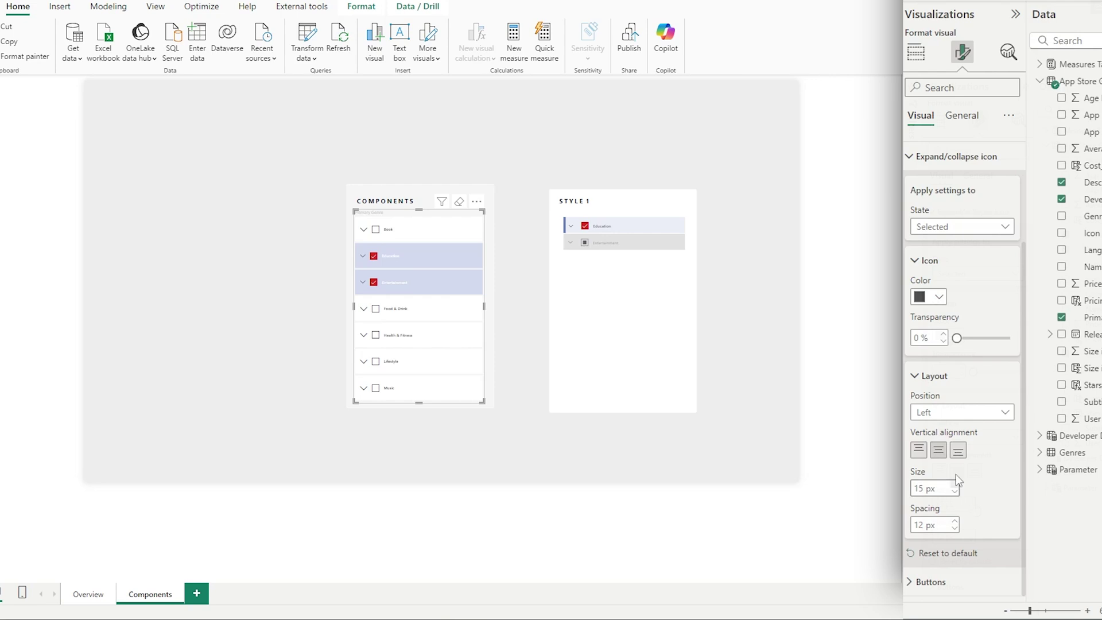
pyautogui.click(954, 493)
pyautogui.click(953, 227)
pyautogui.click(933, 243)
pyautogui.click(941, 232)
pyautogui.click(937, 261)
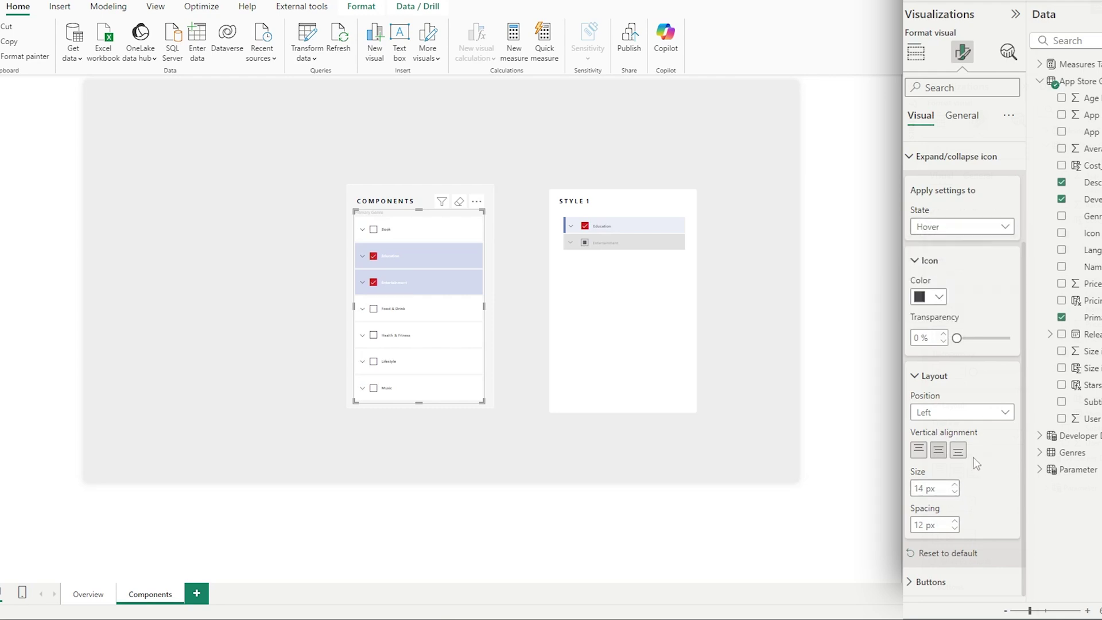
# - Test the Style 1 slicer by ticking and unticking Finance and Entertainment
pyautogui.click(696, 400)
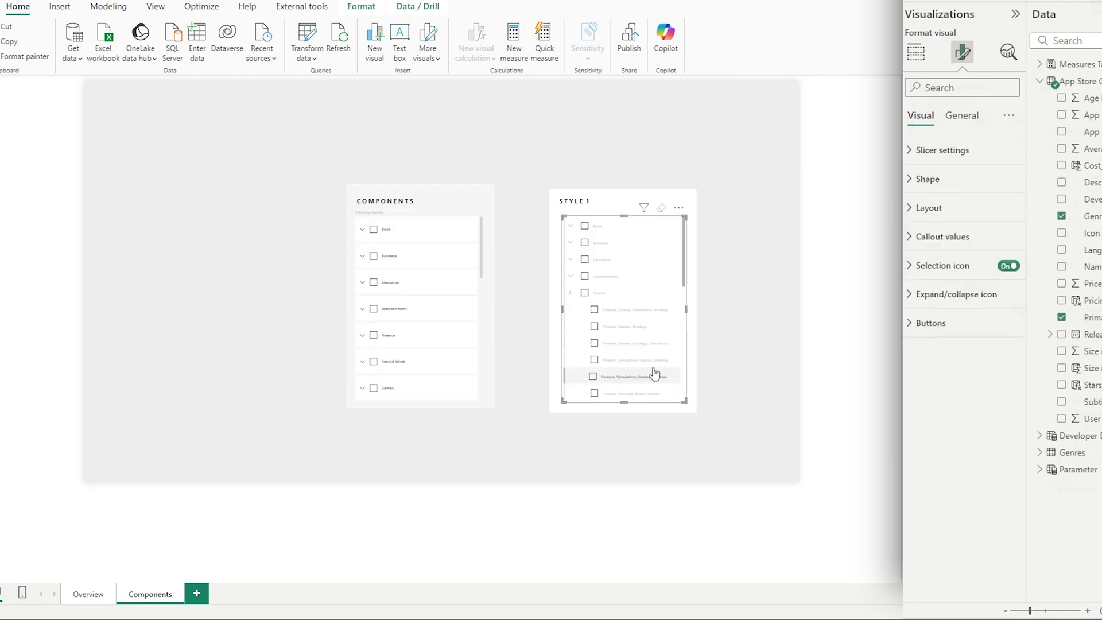
pyautogui.click(585, 293)
pyautogui.click(584, 276)
pyautogui.click(585, 276)
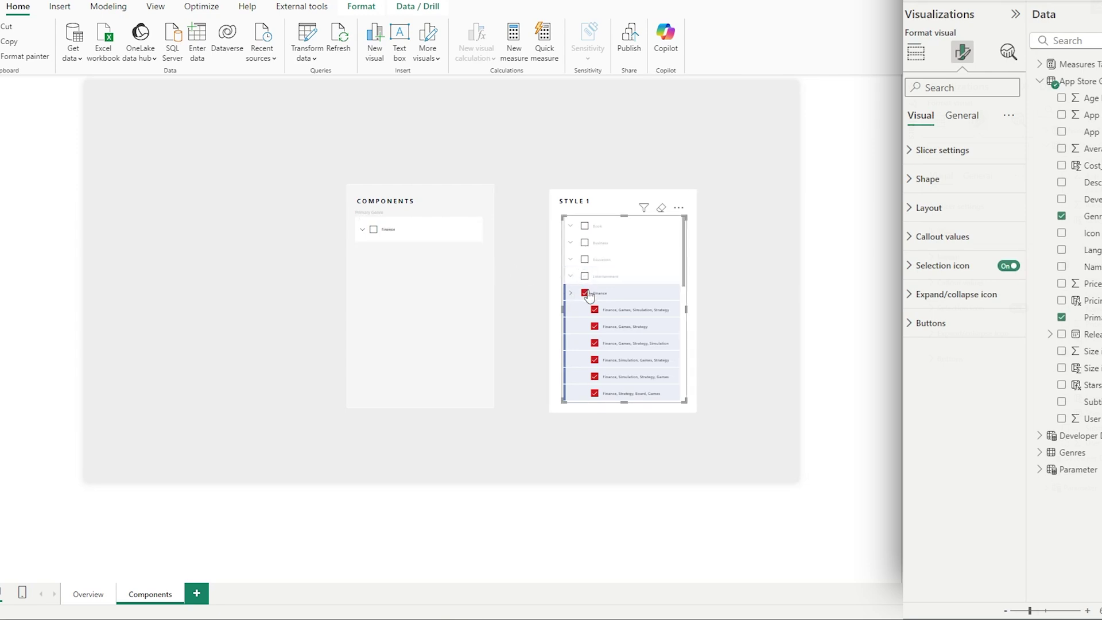
pyautogui.click(570, 300)
pyautogui.scroll(-3, 476, 342)
# - Turn on the button accent bar in light grey for the Default state
pyautogui.click(487, 341)
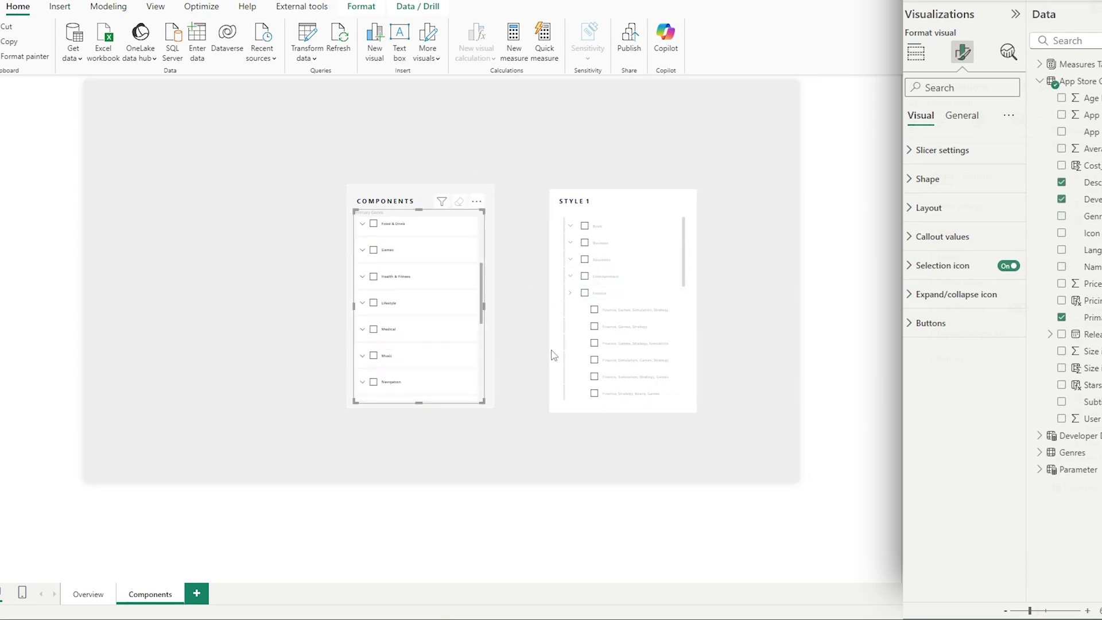
pyautogui.click(929, 324)
pyautogui.scroll(-1, 950, 363)
pyautogui.click(955, 316)
pyautogui.click(933, 333)
pyautogui.click(1003, 555)
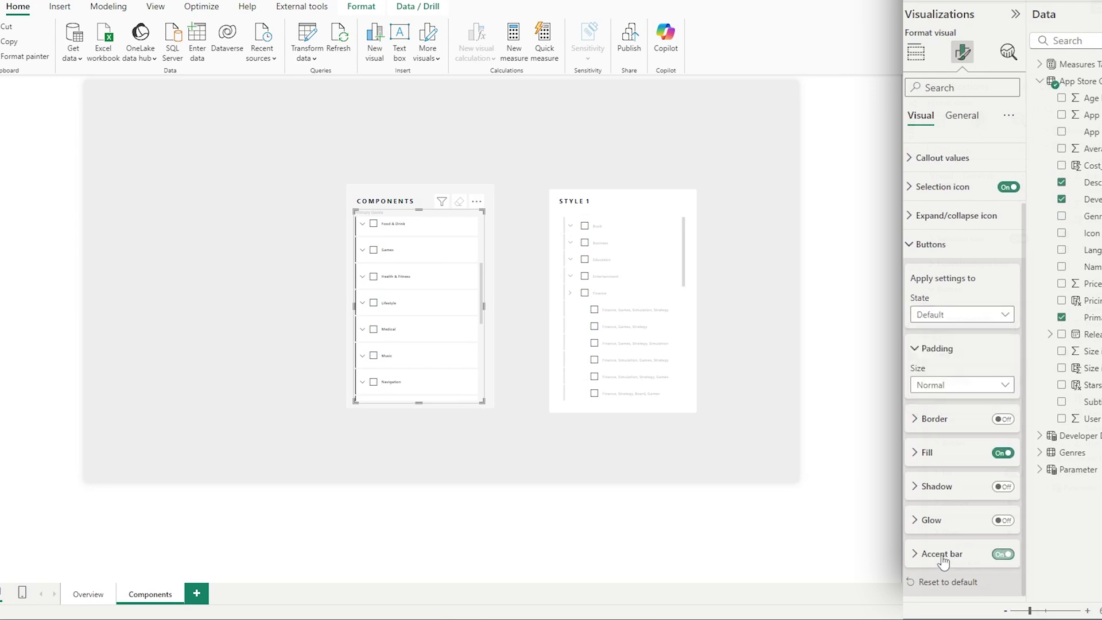
pyautogui.scroll(-3, 956, 545)
pyautogui.click(926, 477)
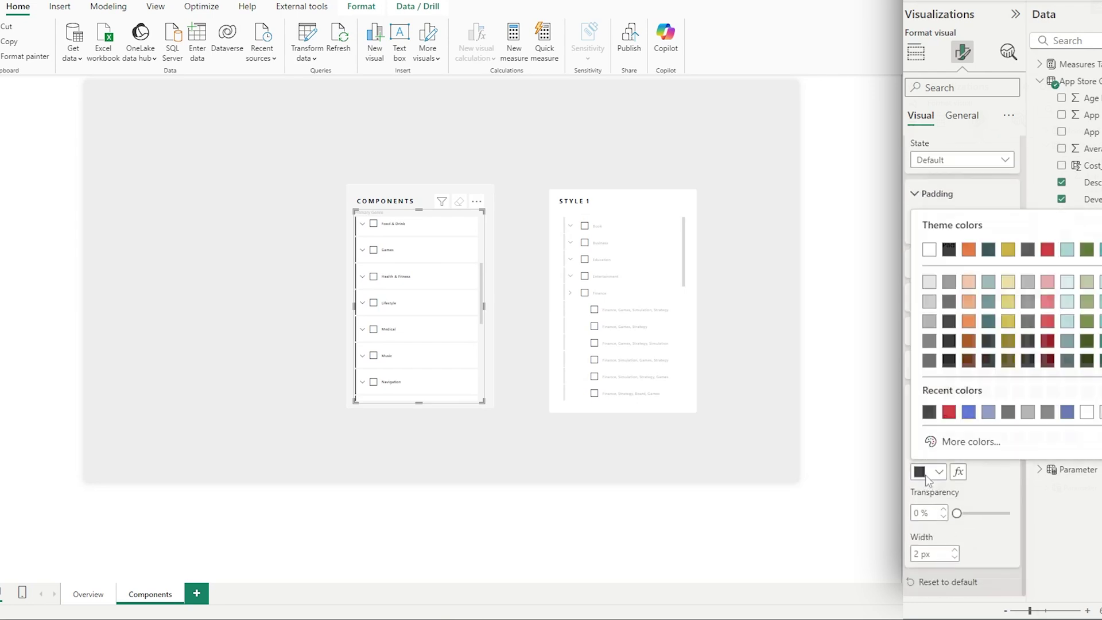
pyautogui.click(928, 318)
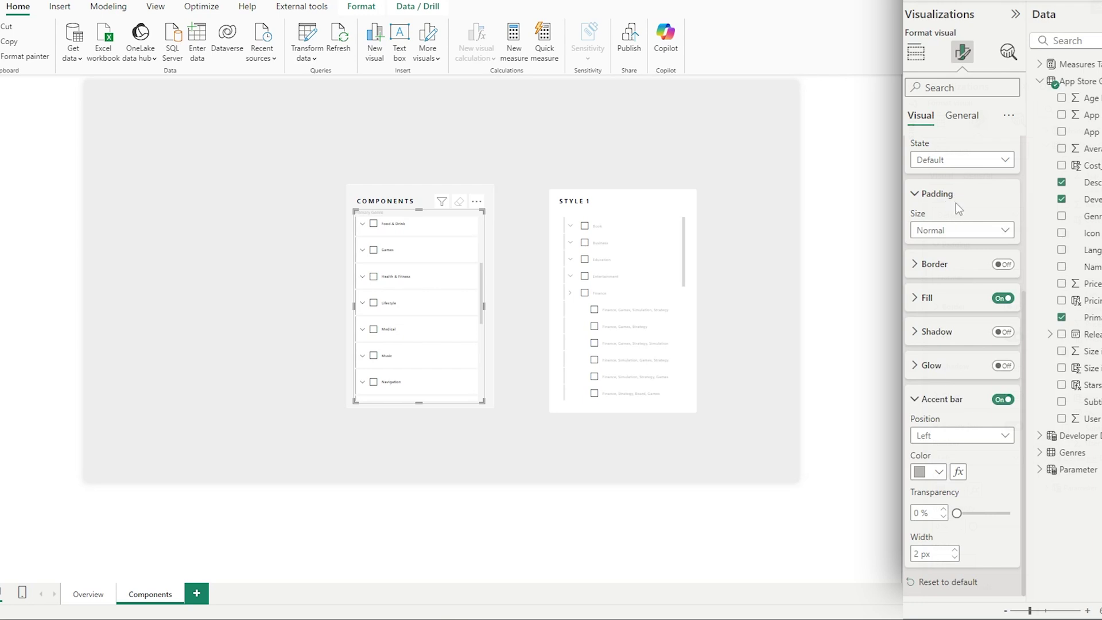
# - Give the Selected-state accent bar a slate-blue 4 px look, previewed with Medical picked
pyautogui.scroll(2, 956, 202)
pyautogui.click(950, 236)
pyautogui.press('Escape')
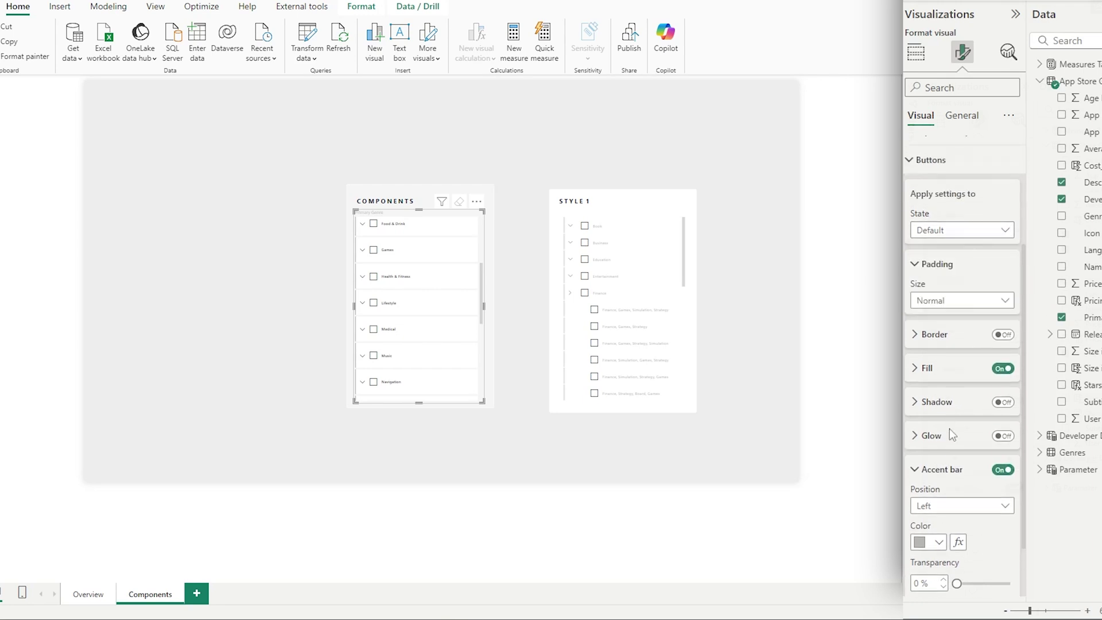
pyautogui.scroll(-1, 950, 435)
pyautogui.click(922, 475)
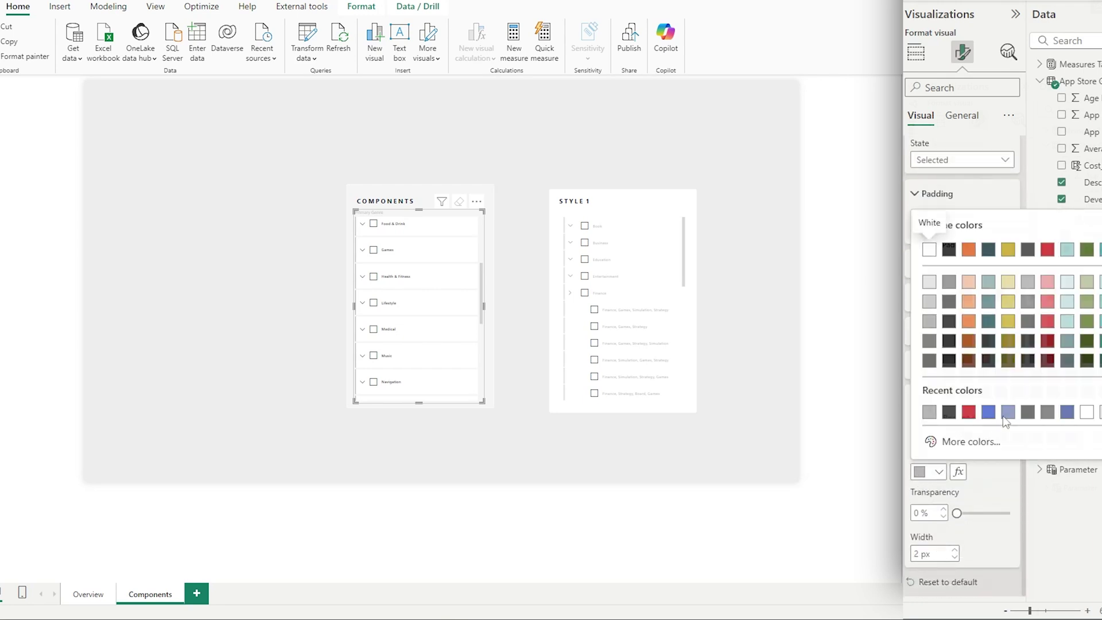
pyautogui.click(1067, 412)
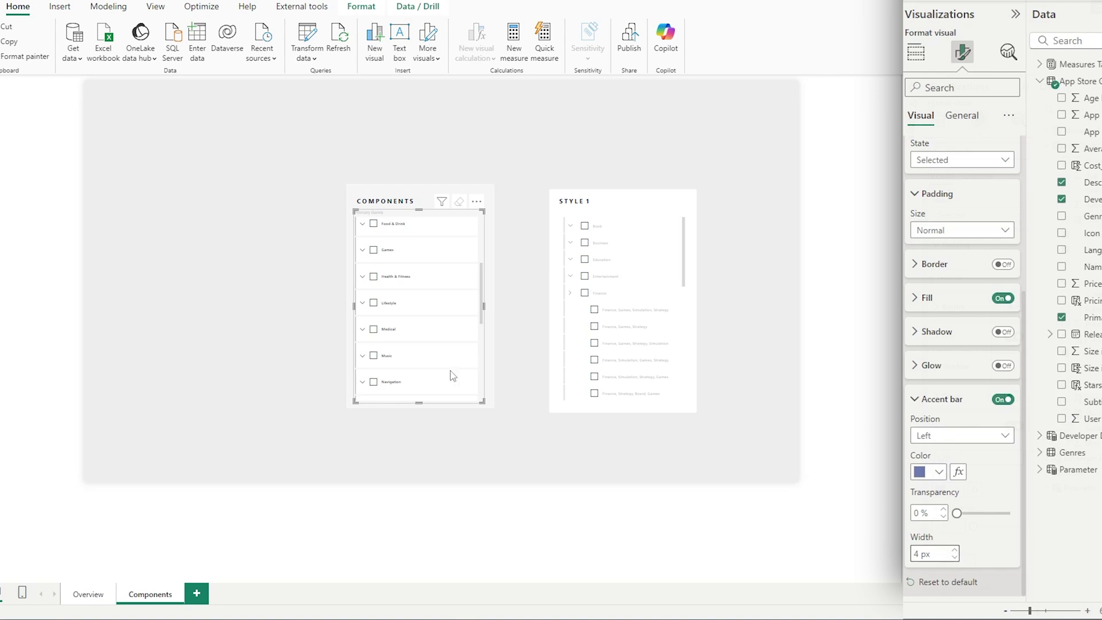
pyautogui.click(376, 332)
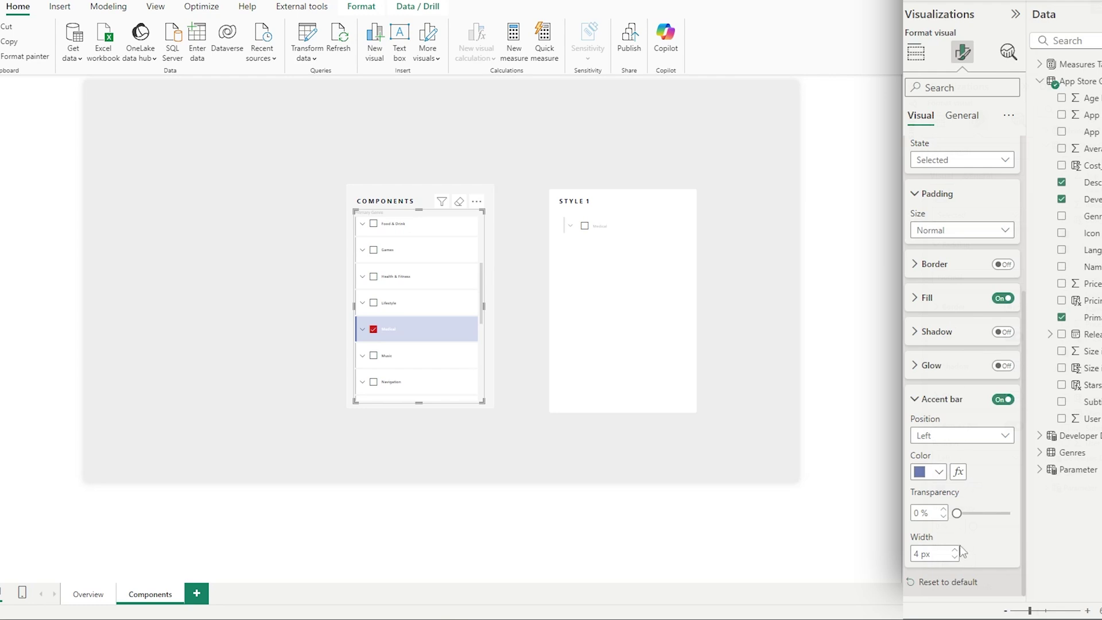
# - Set the Default-state accent bar to 3 px and test by selecting Music, Navigation and Lifestyle
pyautogui.click(953, 161)
pyautogui.click(943, 180)
pyautogui.click(374, 357)
pyautogui.click(378, 383)
pyautogui.click(368, 303)
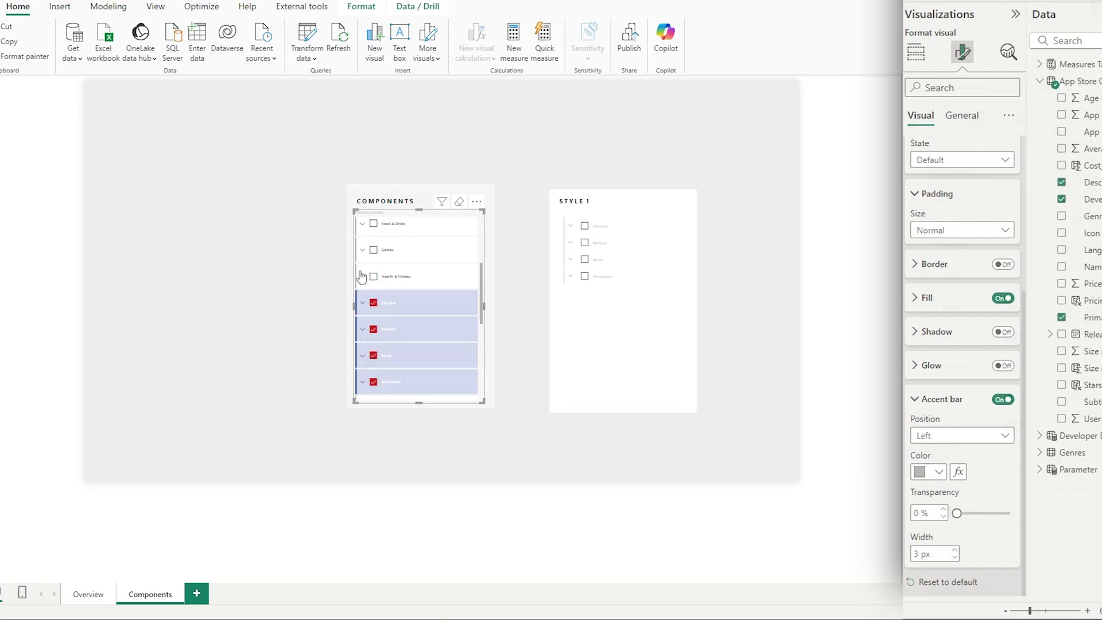
# - Untick Lifestyle, Medical, Music and Navigation to clear selections, then collapse Buttons
pyautogui.click(372, 309)
pyautogui.click(374, 339)
pyautogui.click(377, 362)
pyautogui.click(378, 383)
pyautogui.click(382, 384)
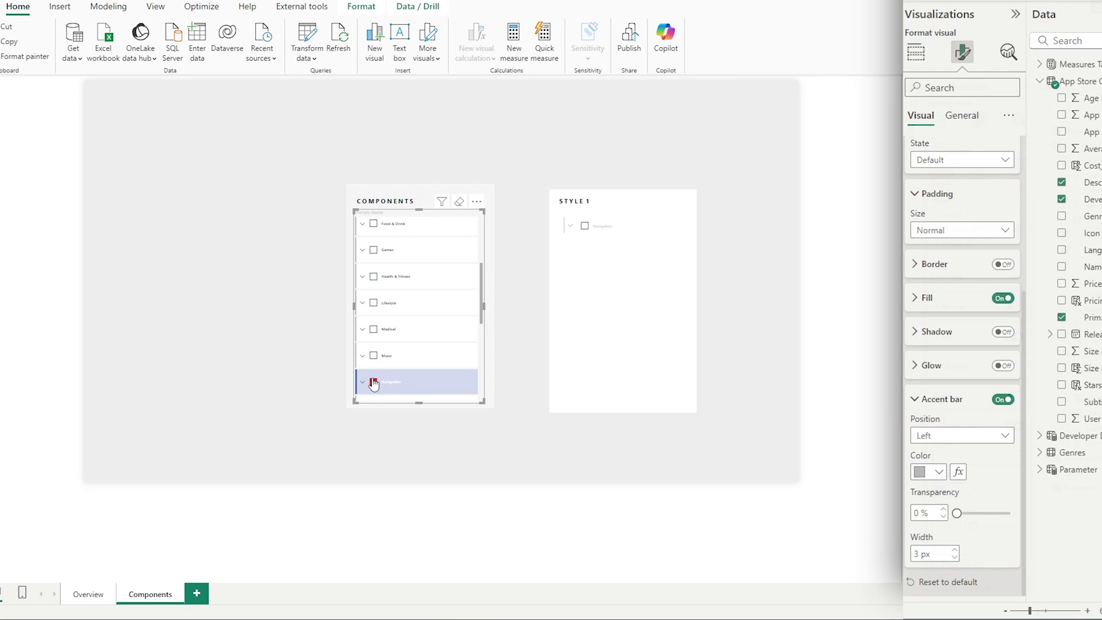
pyautogui.click(373, 384)
pyautogui.scroll(2, 448, 319)
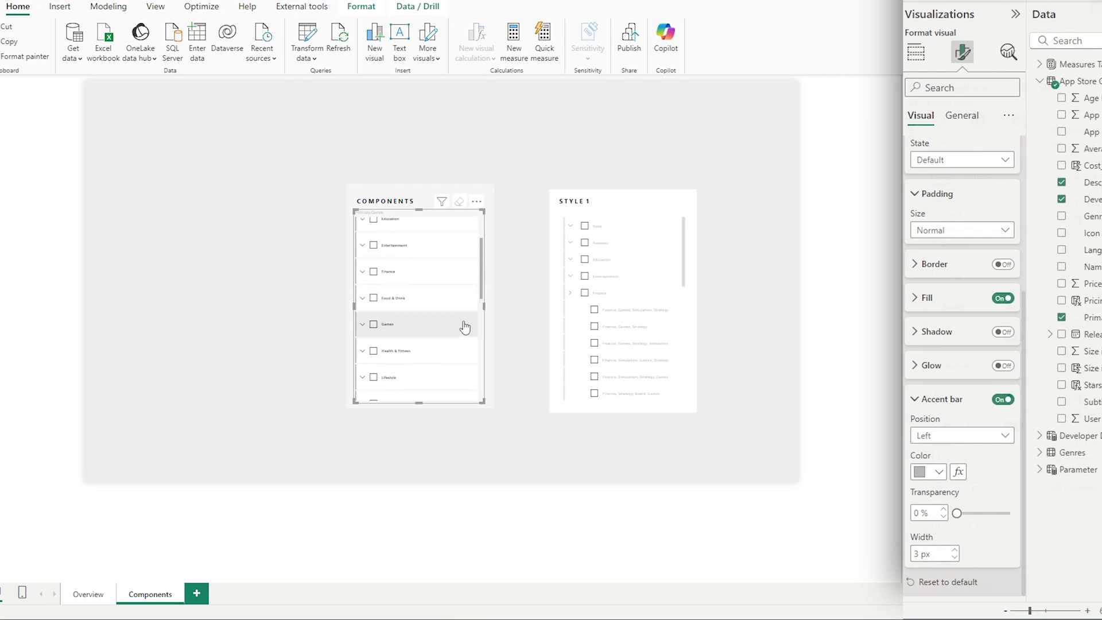
pyautogui.scroll(5, 941, 333)
pyautogui.click(919, 322)
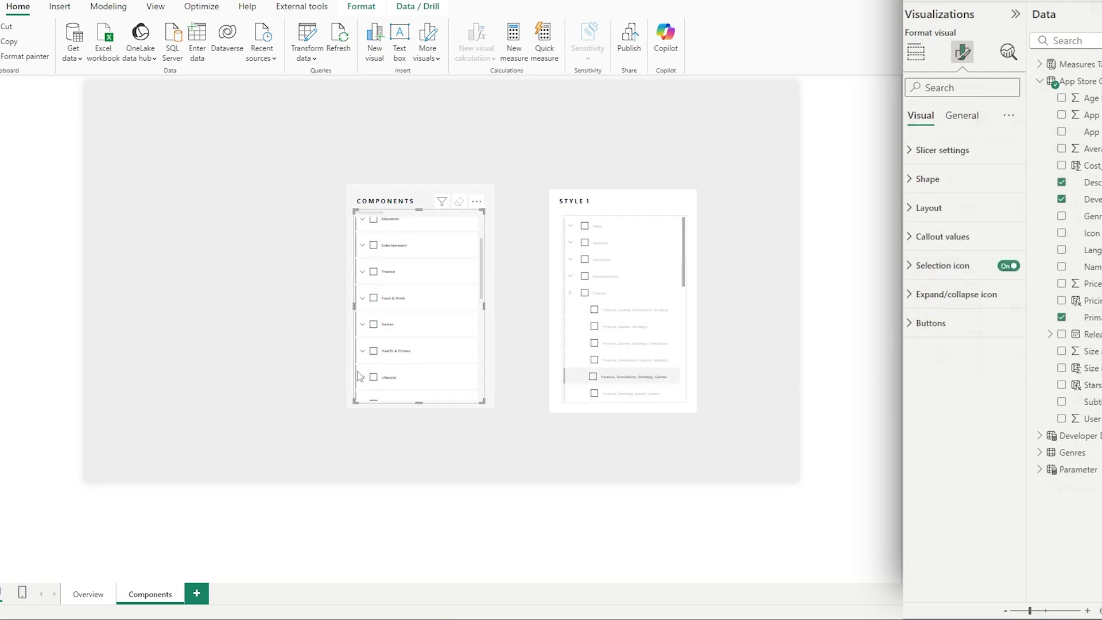
# - Set callout value text to light grey by default and dark for the Selected state
pyautogui.click(948, 247)
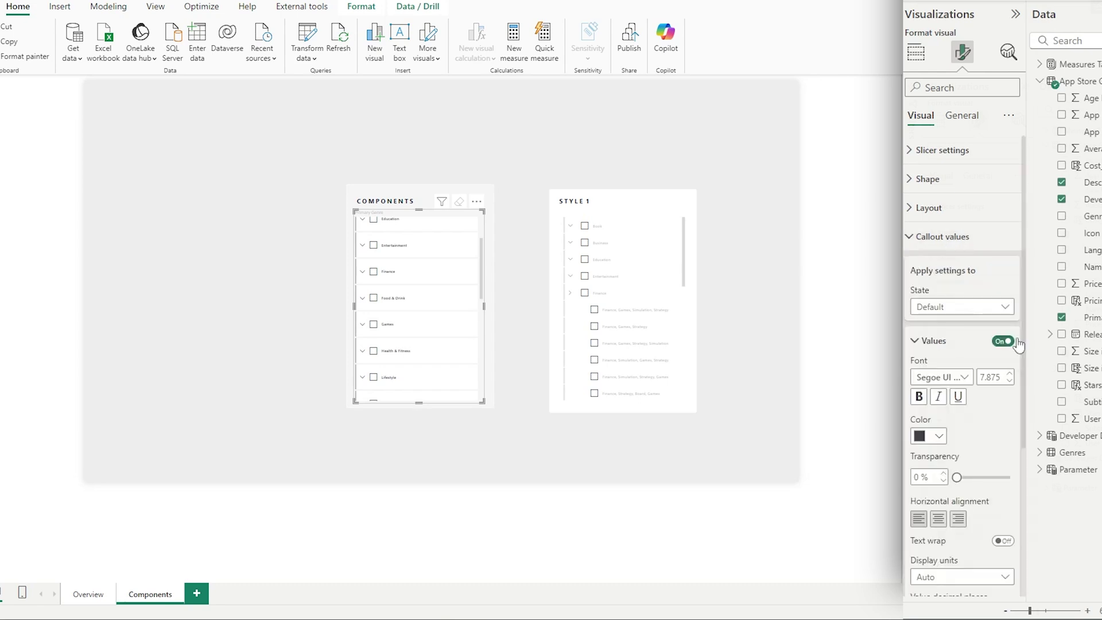
pyautogui.scroll(-2, 951, 344)
pyautogui.click(929, 351)
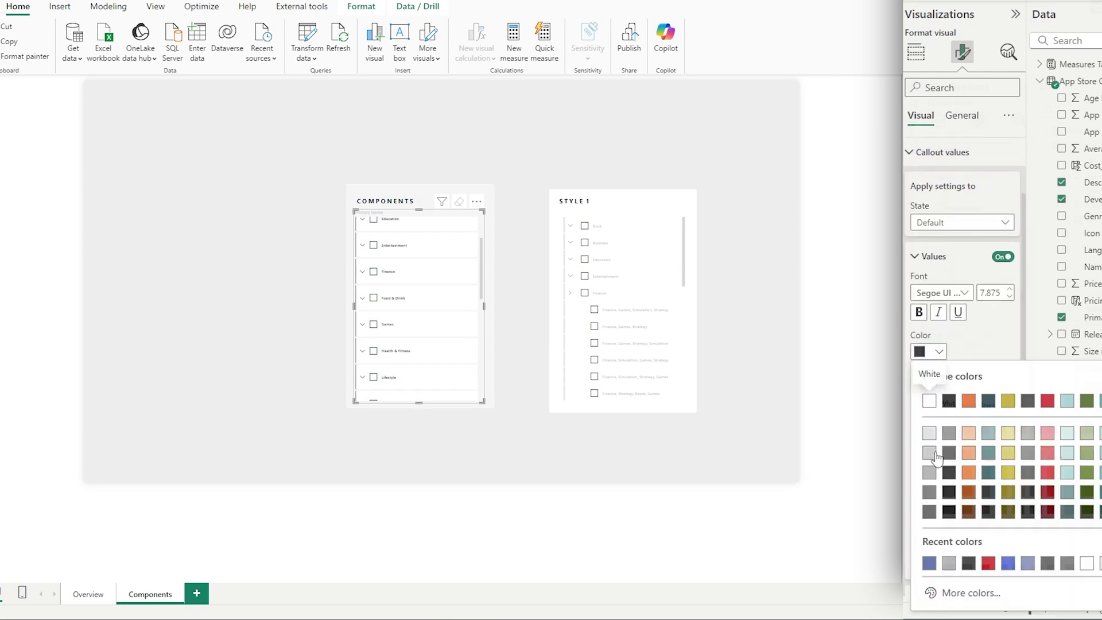
pyautogui.click(929, 480)
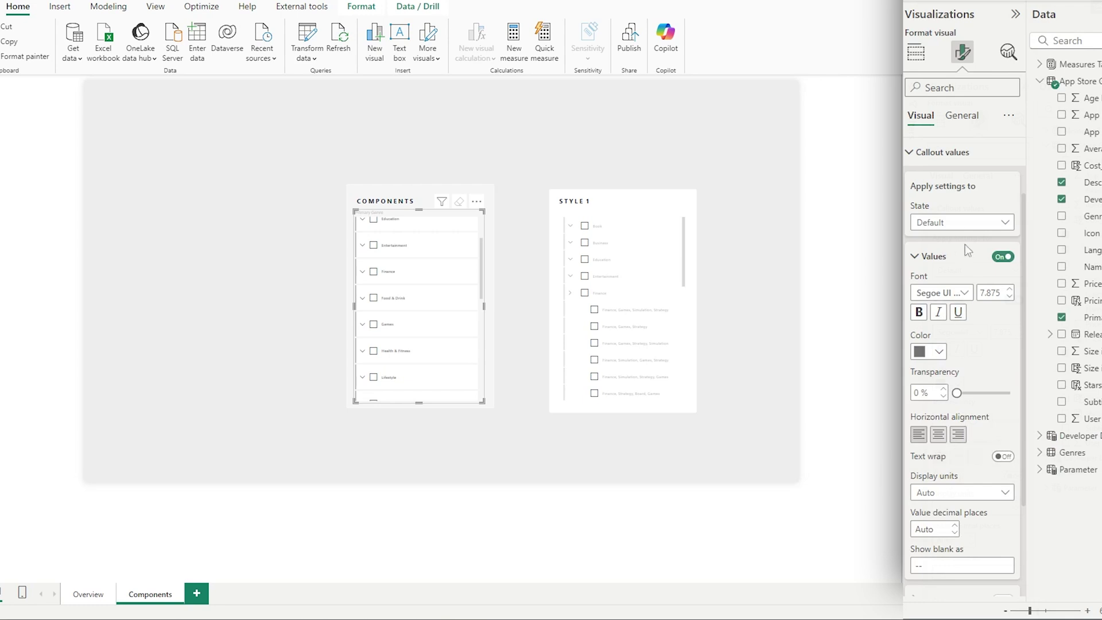
pyautogui.click(965, 223)
pyautogui.click(932, 290)
pyautogui.click(922, 352)
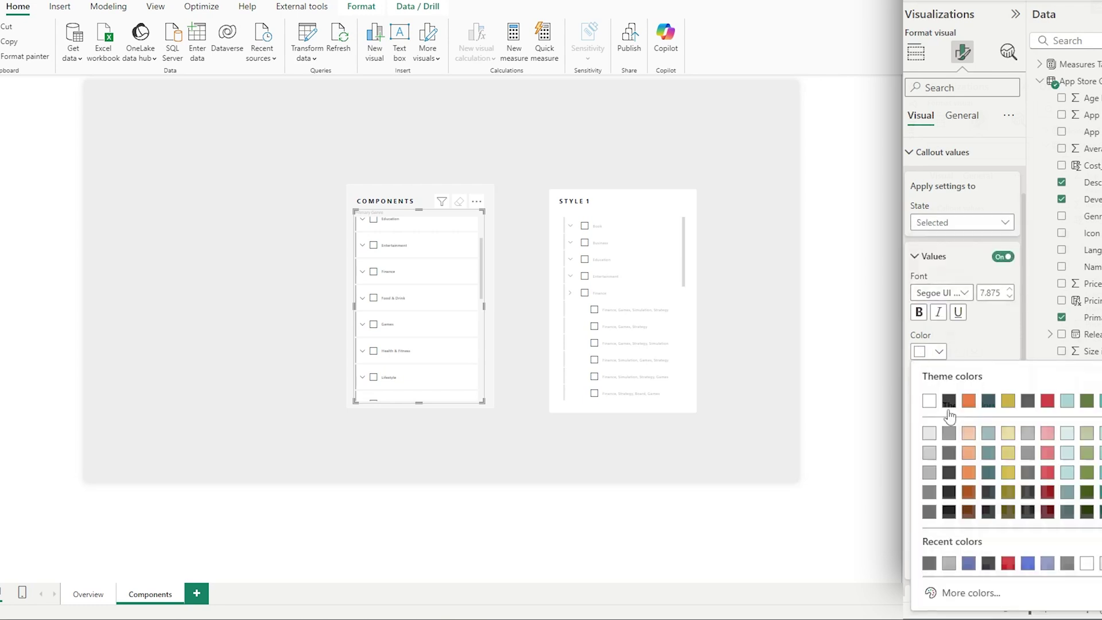
pyautogui.click(950, 492)
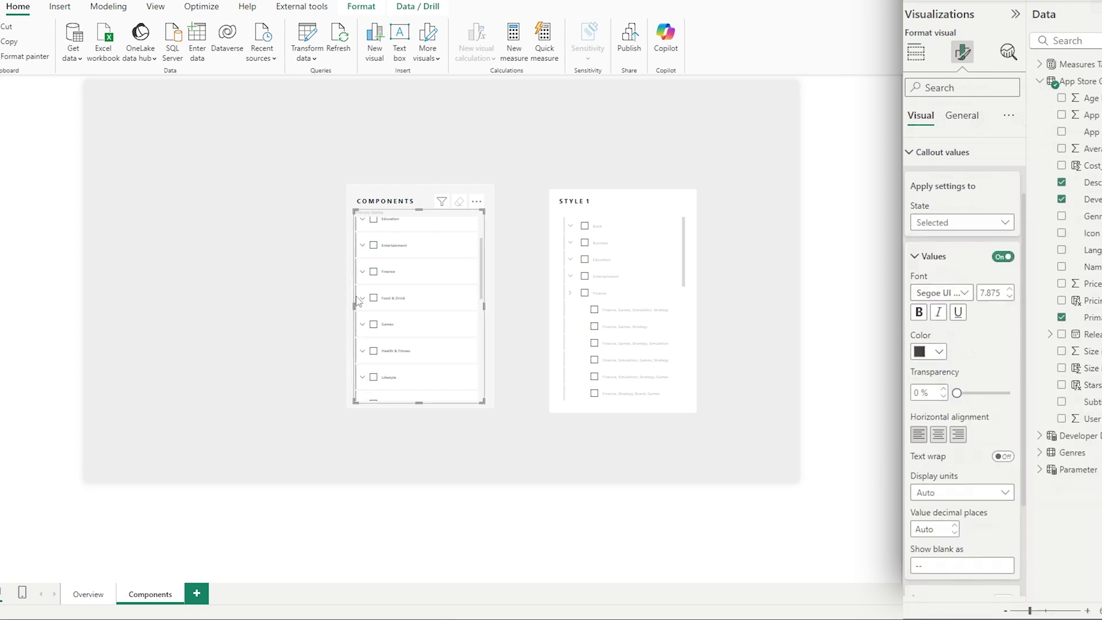
# - Test the styling by ticking Food & Drink and Games and expanding Food & Drink
pyautogui.click(373, 300)
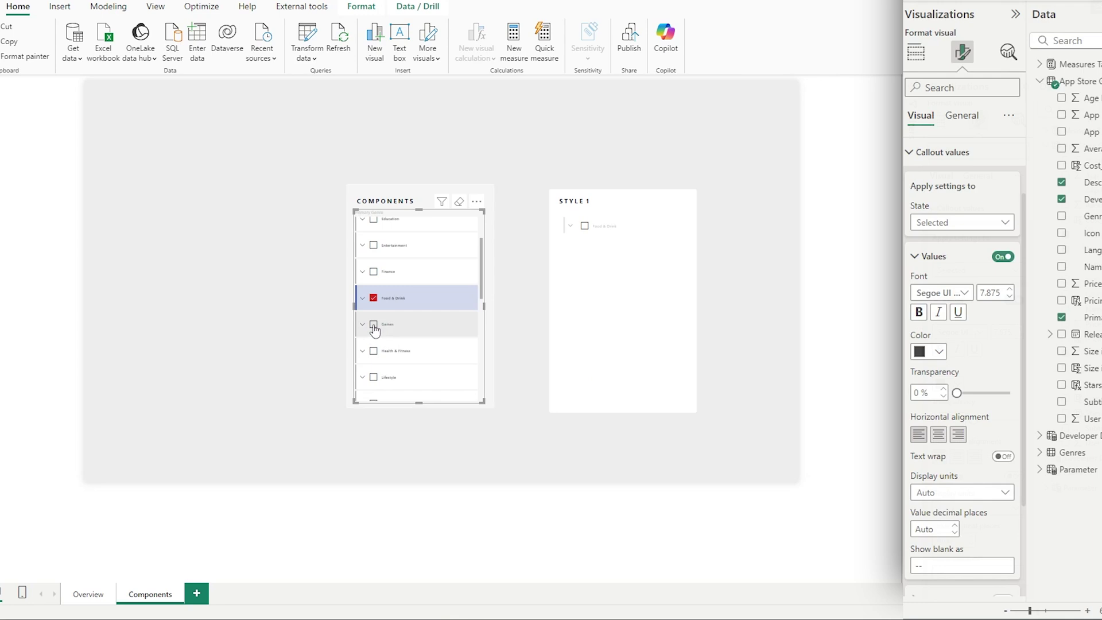
pyautogui.click(374, 325)
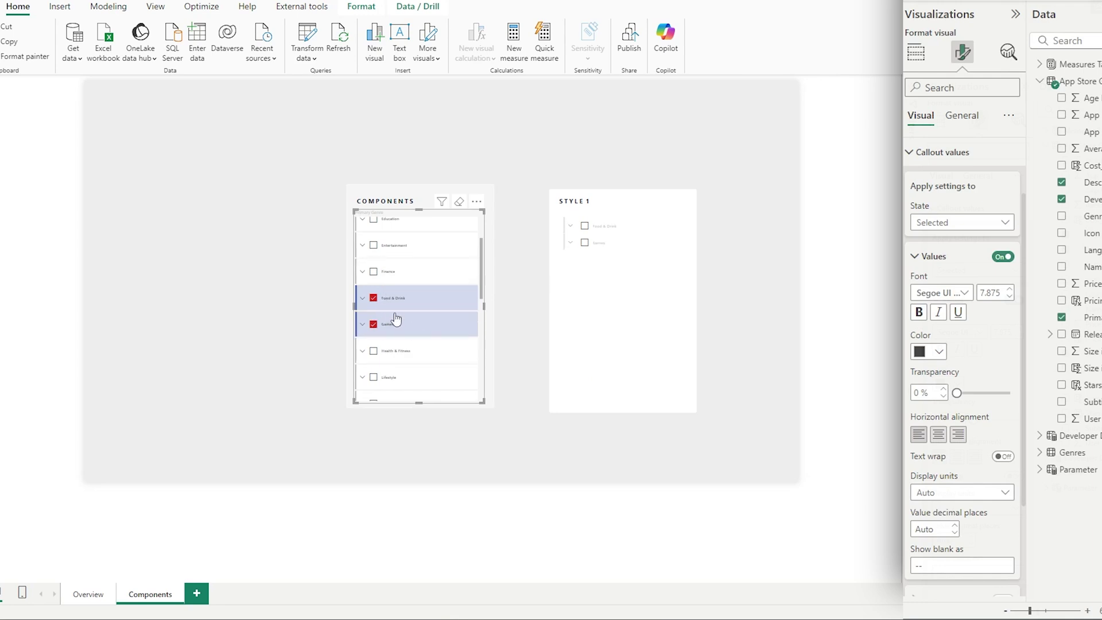
pyautogui.click(362, 298)
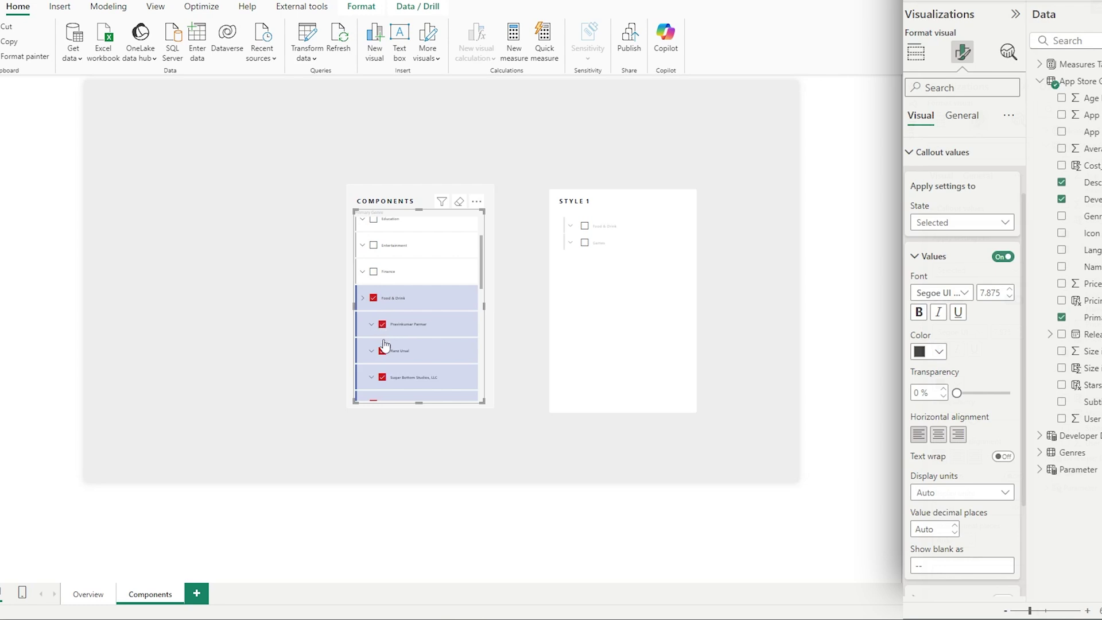
pyautogui.click(383, 347)
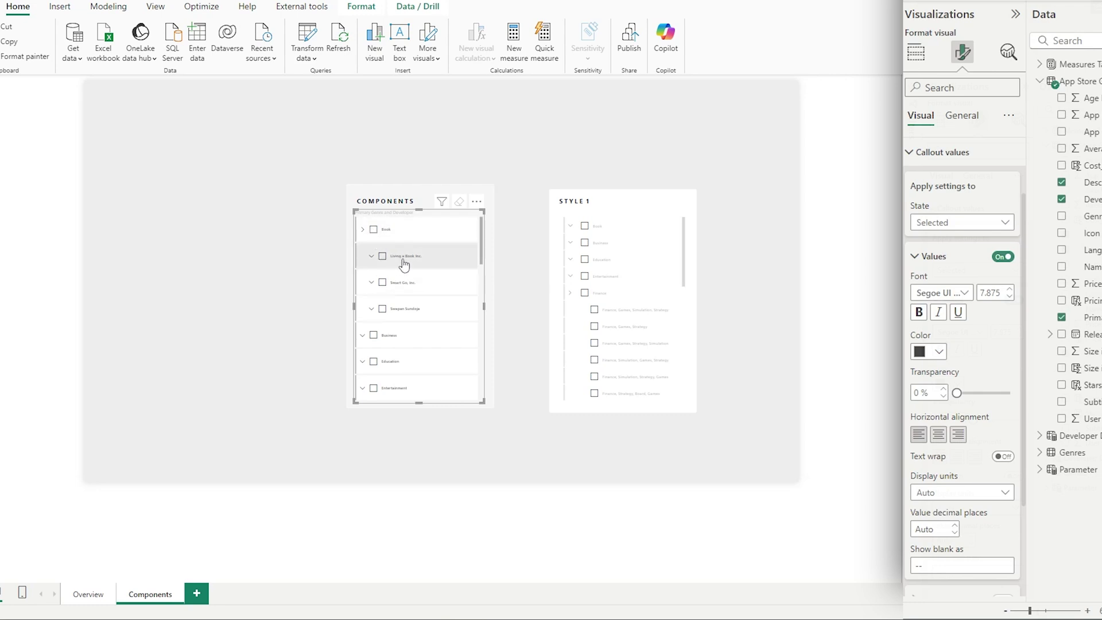
# - Set the slicer layout to 10 buttons shown with 30 px indentation
pyautogui.scroll(2, 976, 253)
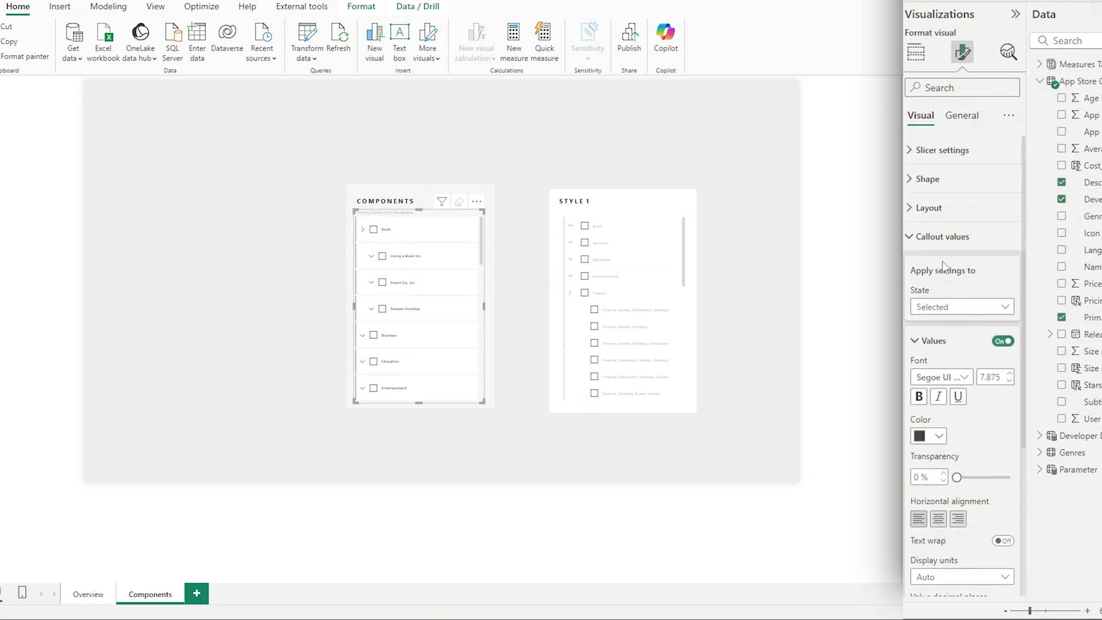
pyautogui.click(945, 236)
pyautogui.click(943, 212)
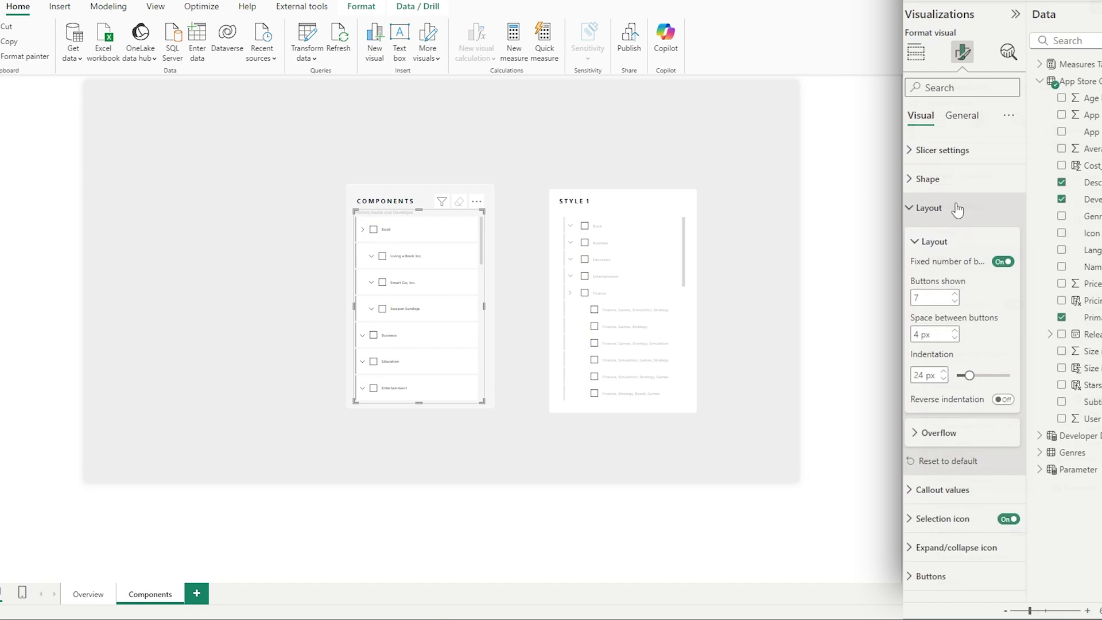
pyautogui.moveTo(968, 376)
pyautogui.mouseDown()
pyautogui.moveTo(984, 379)
pyautogui.moveTo(967, 376)
pyautogui.mouseUp()
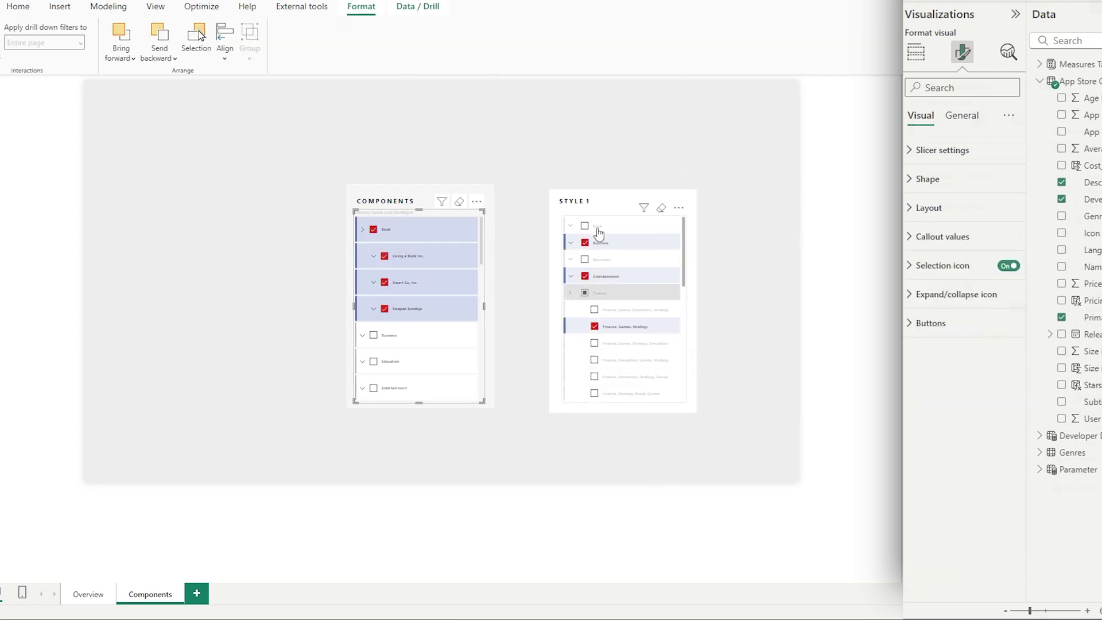
pyautogui.click(956, 218)
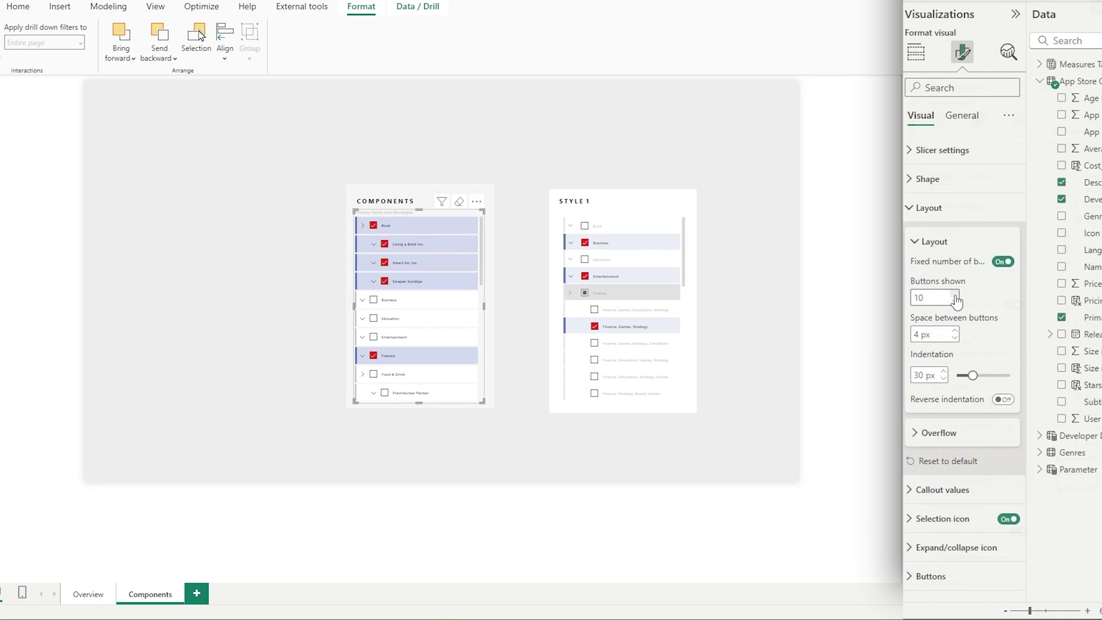
pyautogui.click(953, 577)
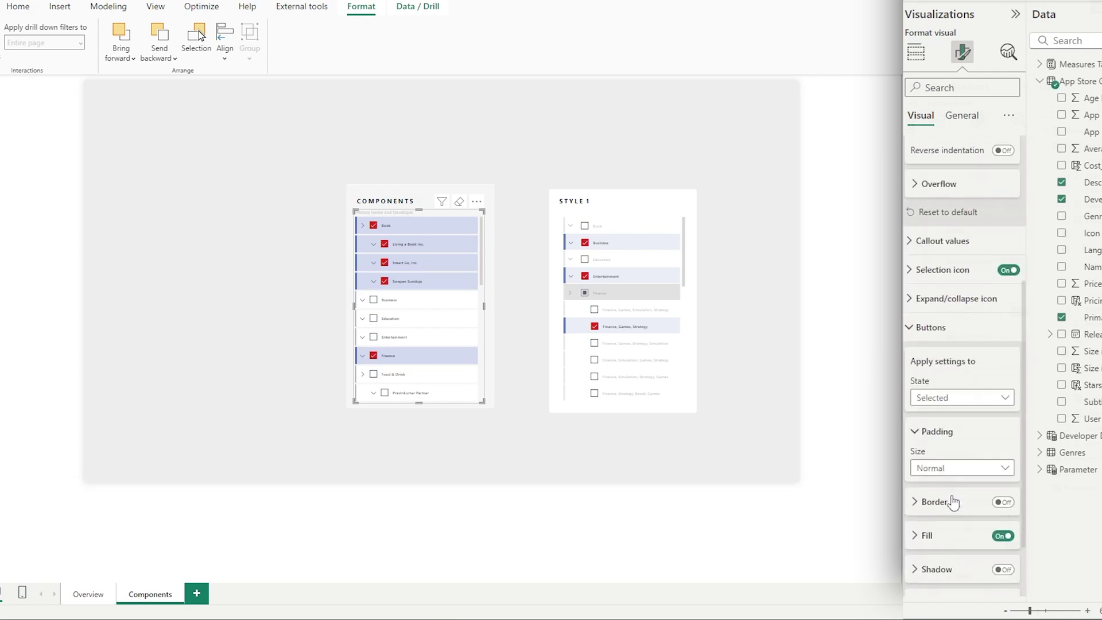
# - Raise the selected buttons' fill transparency to about 86% and preview it by selecting Entertainment
pyautogui.scroll(-2, 953, 502)
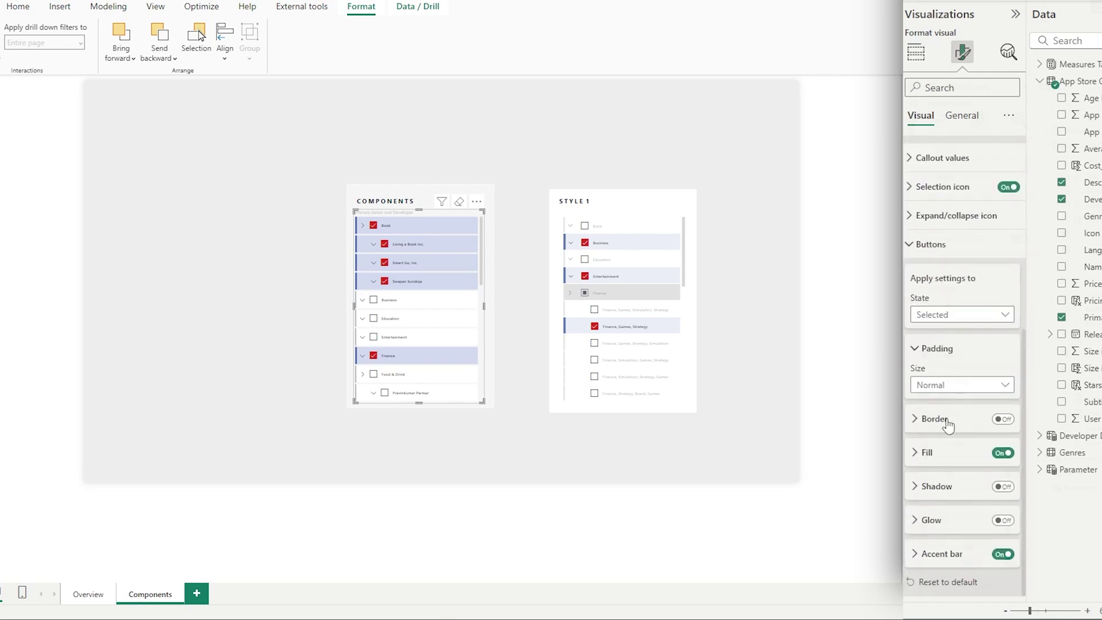
pyautogui.click(951, 453)
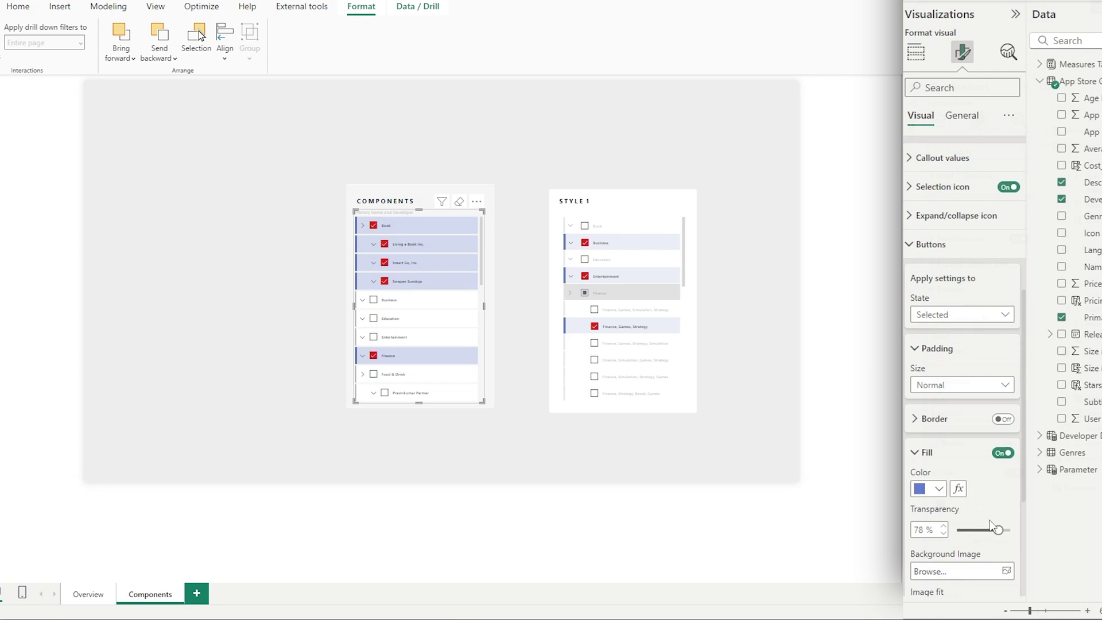
pyautogui.moveTo(1000, 529); pyautogui.dragTo(1008, 532)
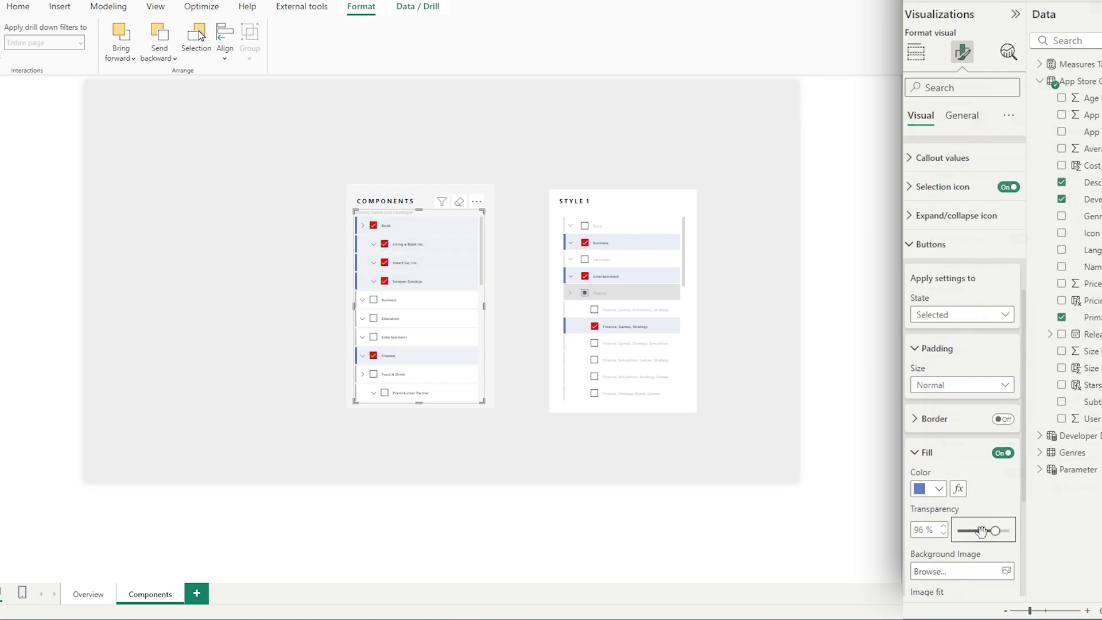
pyautogui.click(1006, 533)
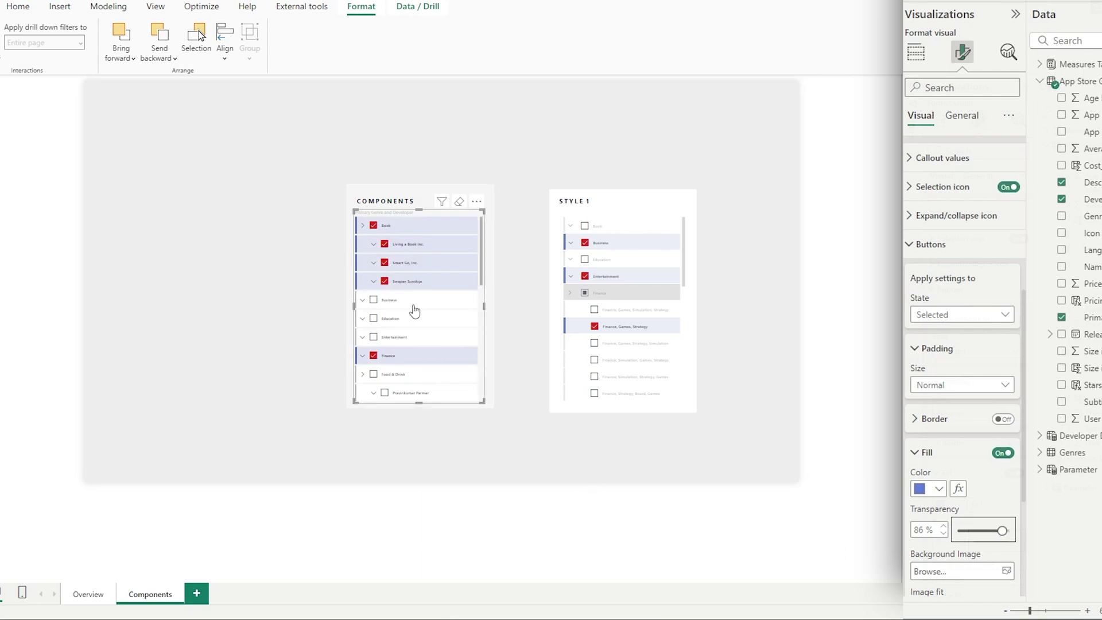
pyautogui.scroll(-2, 413, 310)
pyautogui.click(372, 296)
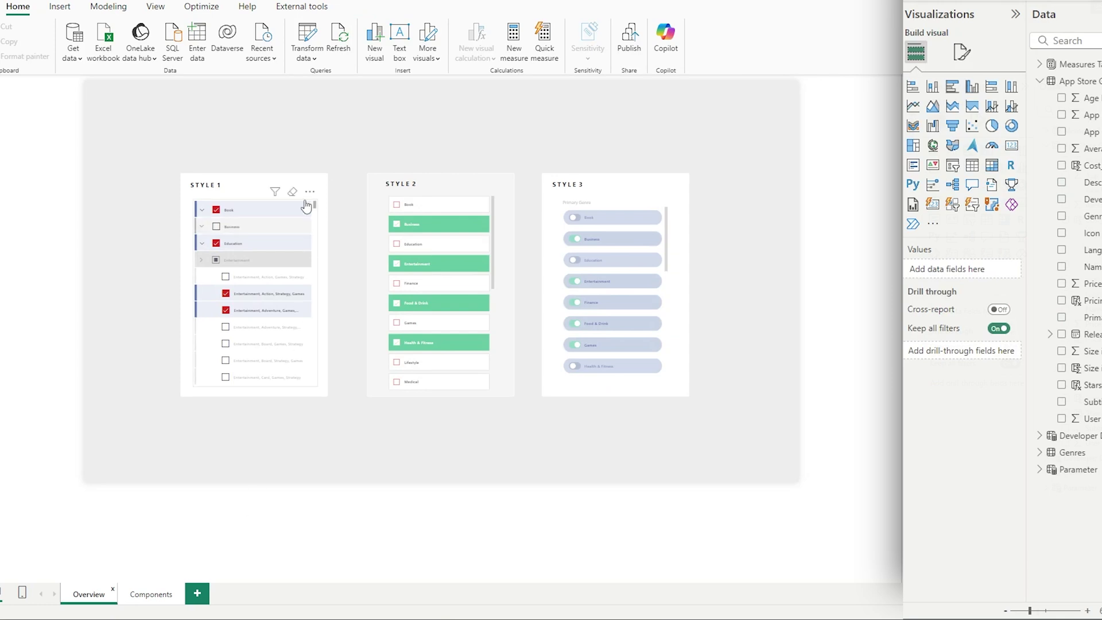
# - Test two Entertainment subgenres in Style 1 and Food & Drink in Style 2, then add a new slicer
pyautogui.click(226, 327)
pyautogui.click(225, 361)
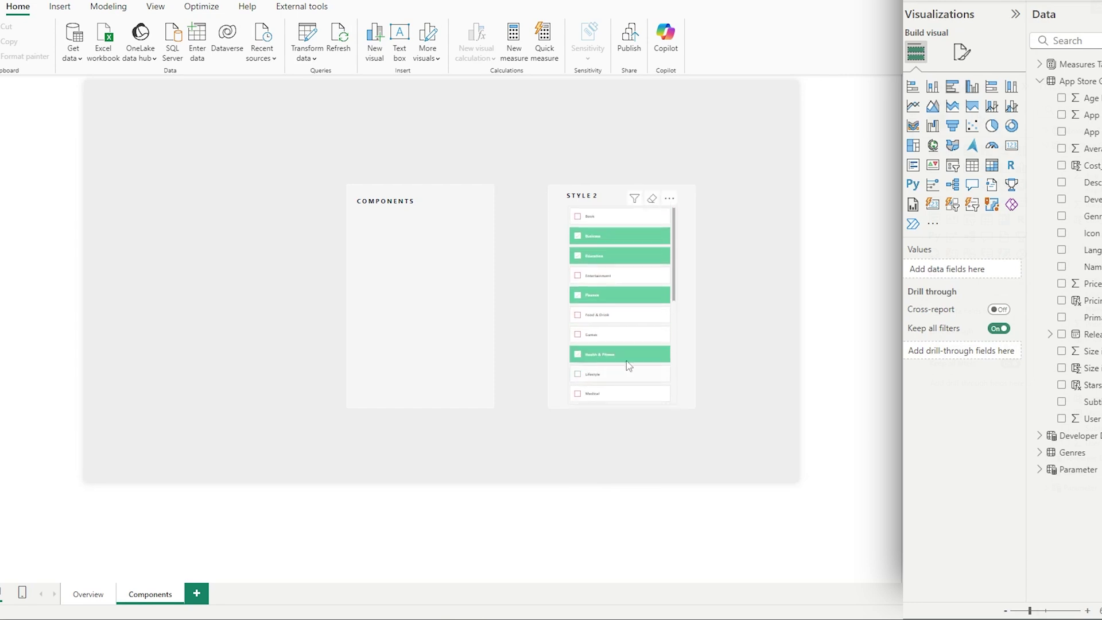
pyautogui.scroll(-3, 638, 255)
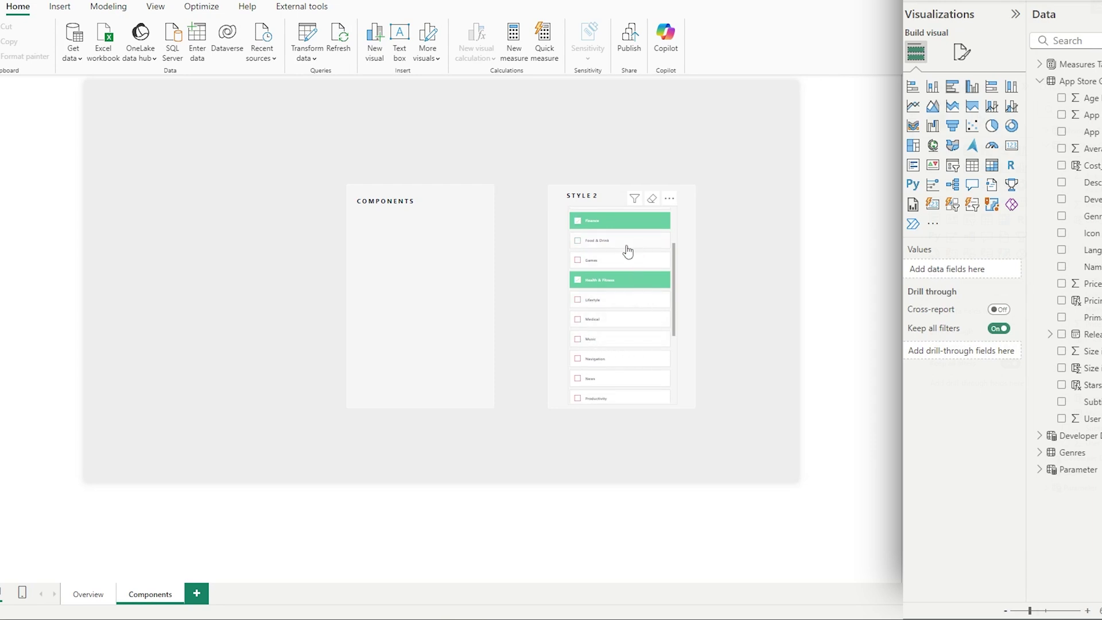
pyautogui.click(584, 246)
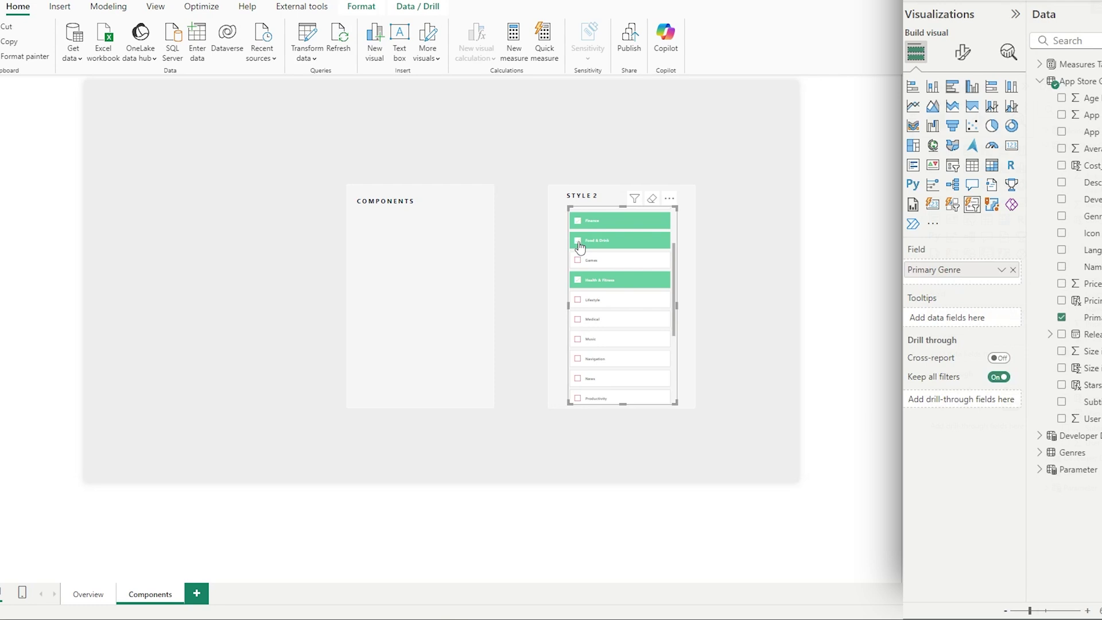
pyautogui.click(580, 247)
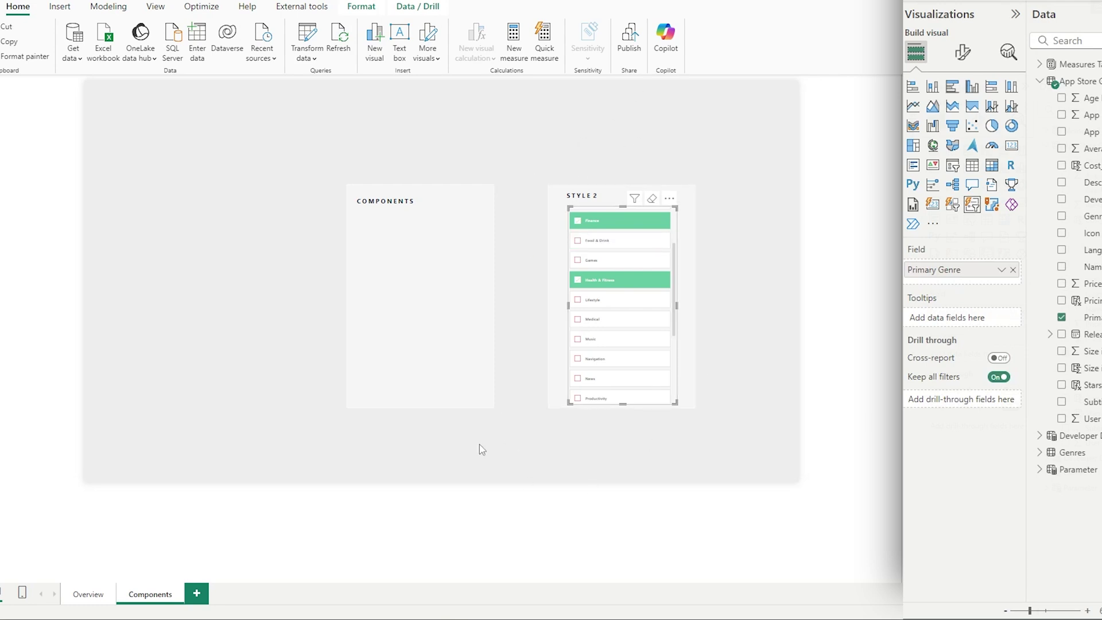
pyautogui.click(757, 328)
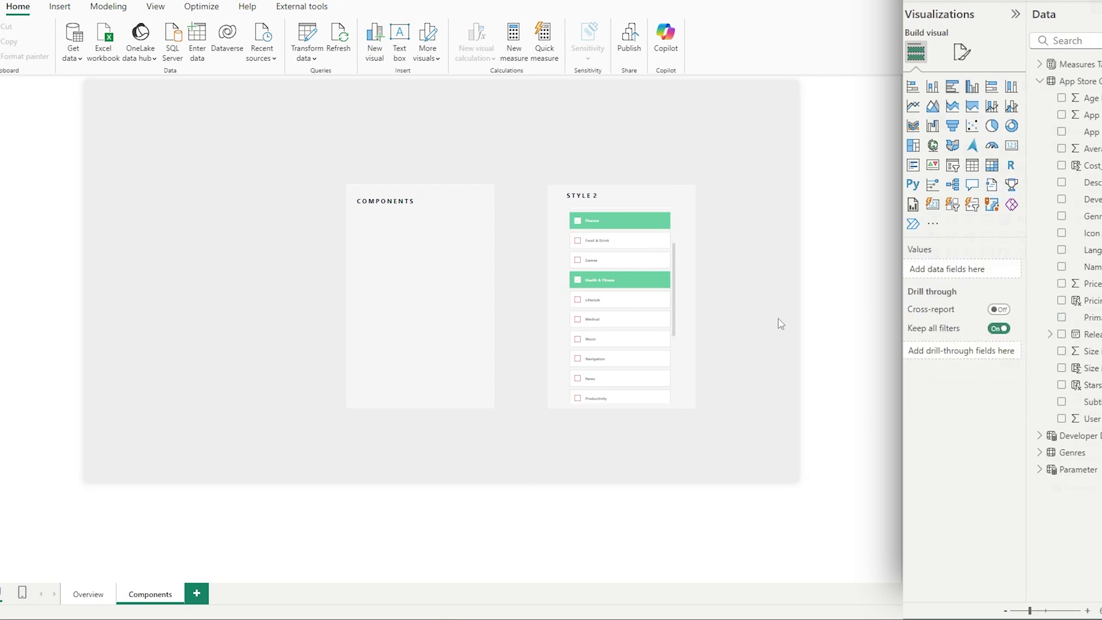
pyautogui.click(972, 204)
# - Place the new slicer in the Components card with the Primary Genre field, sized to fill it
pyautogui.moveTo(210, 186); pyautogui.dragTo(432, 292)
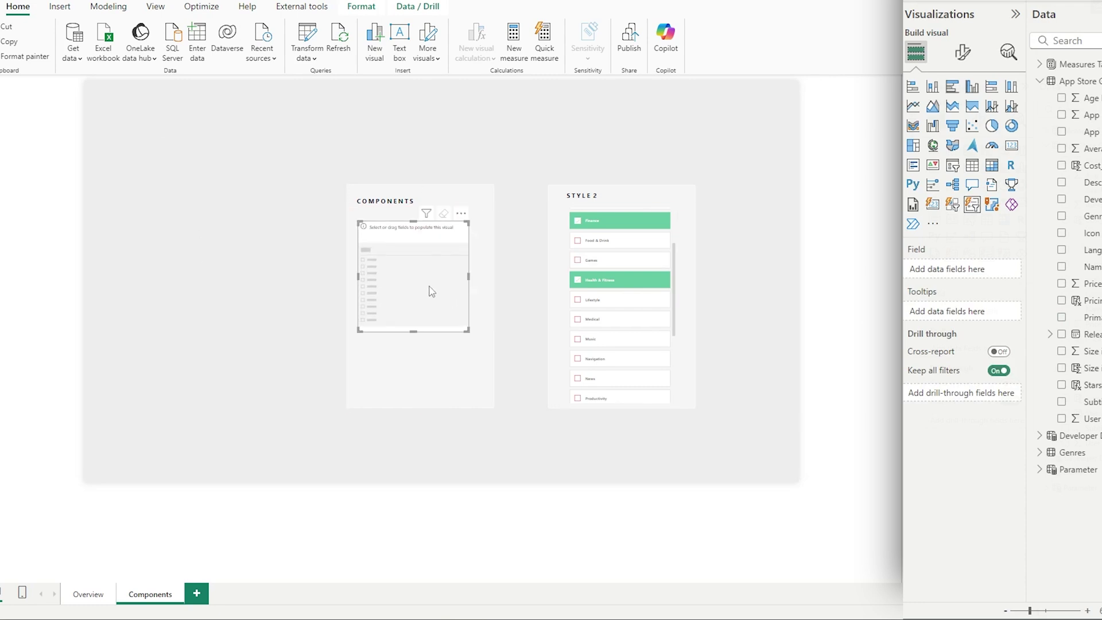
pyautogui.click(1062, 318)
pyautogui.moveTo(468, 332); pyautogui.dragTo(480, 392)
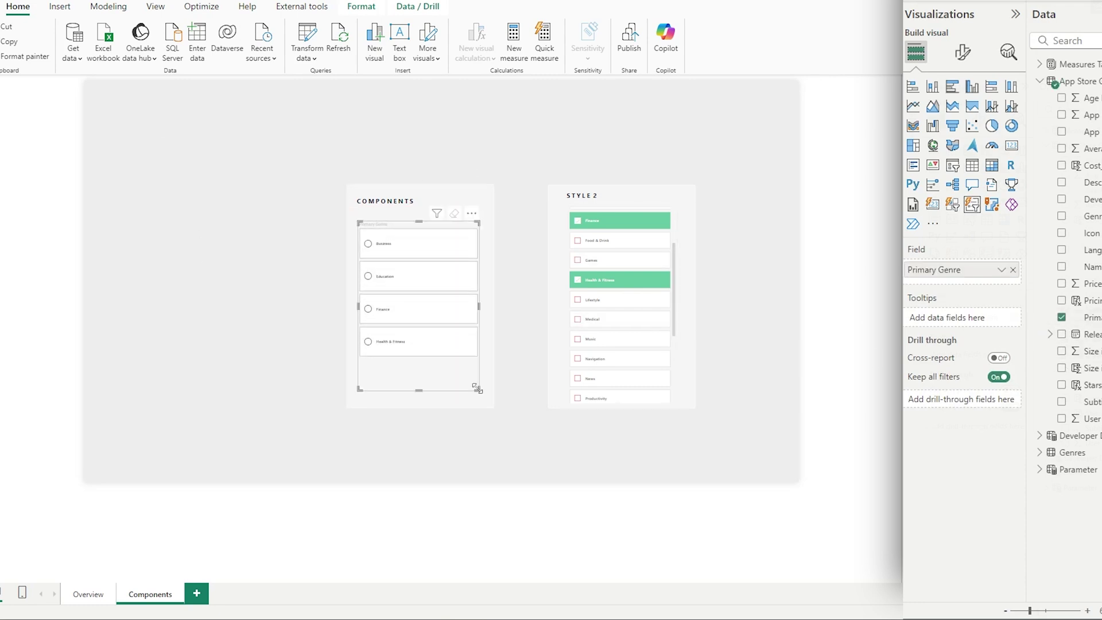
pyautogui.click(696, 441)
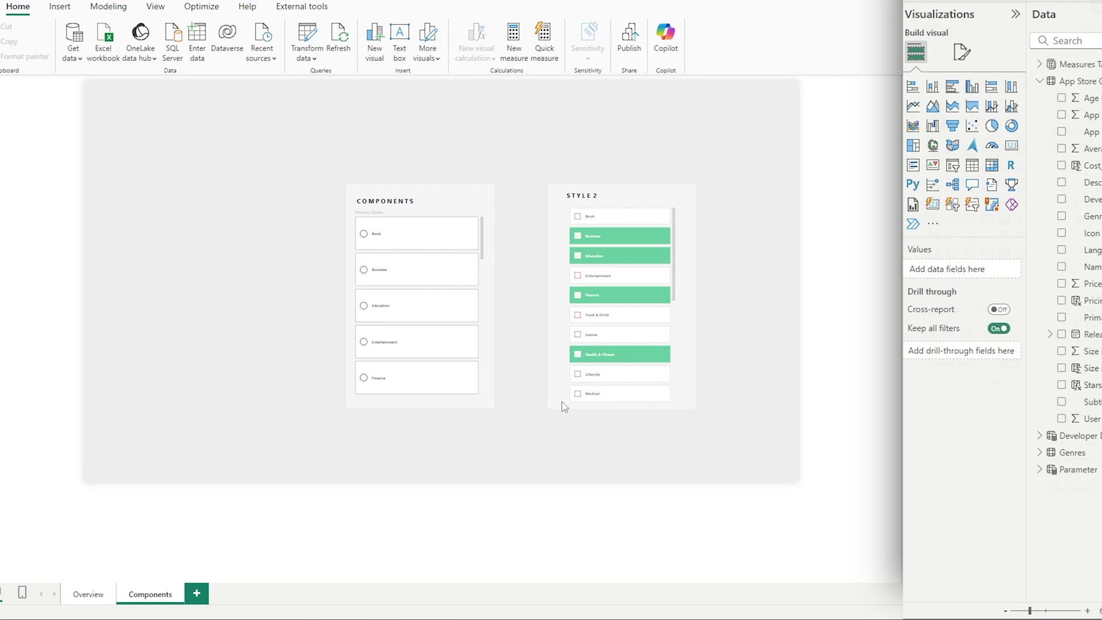
# - Test selections on Book, Business and Education in the new slicer and on Style 2 genres
pyautogui.click(402, 246)
pyautogui.click(401, 270)
pyautogui.click(394, 317)
pyautogui.click(394, 244)
pyautogui.click(579, 316)
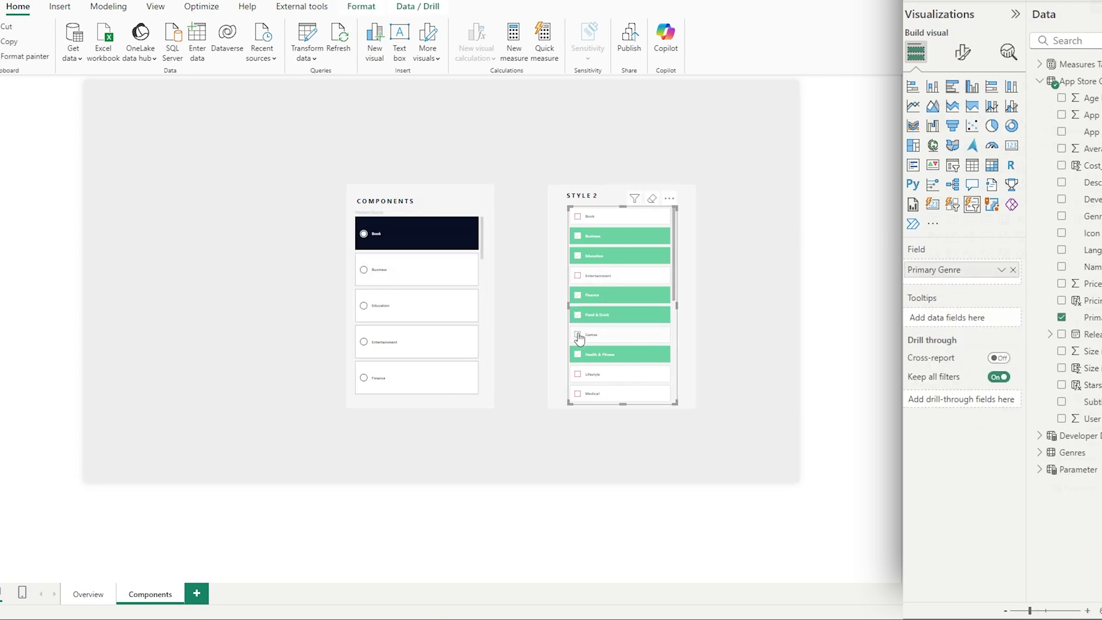
pyautogui.click(579, 335)
pyautogui.click(580, 295)
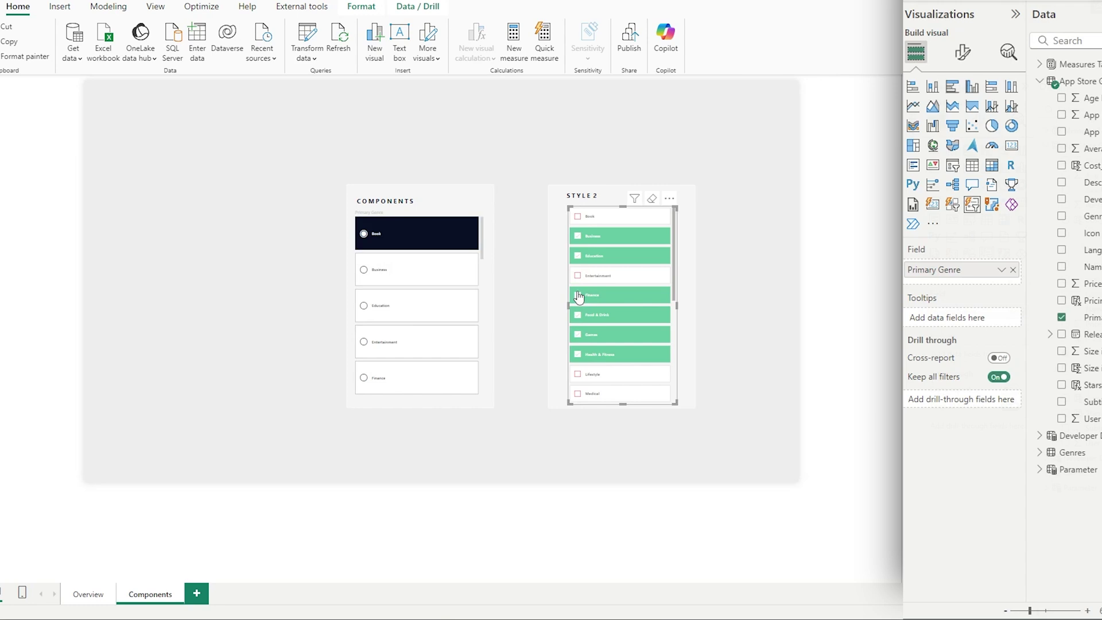
pyautogui.click(482, 287)
# - Allow multi-selection in the Components slicer and set its layout to a fixed 8 buttons
pyautogui.click(964, 57)
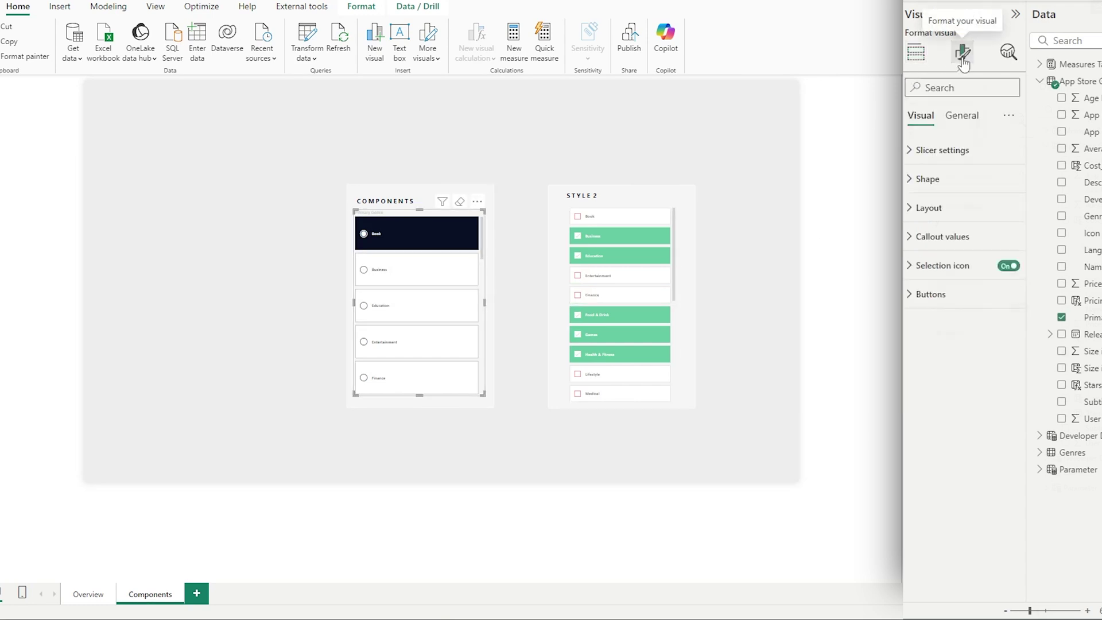
pyautogui.click(939, 154)
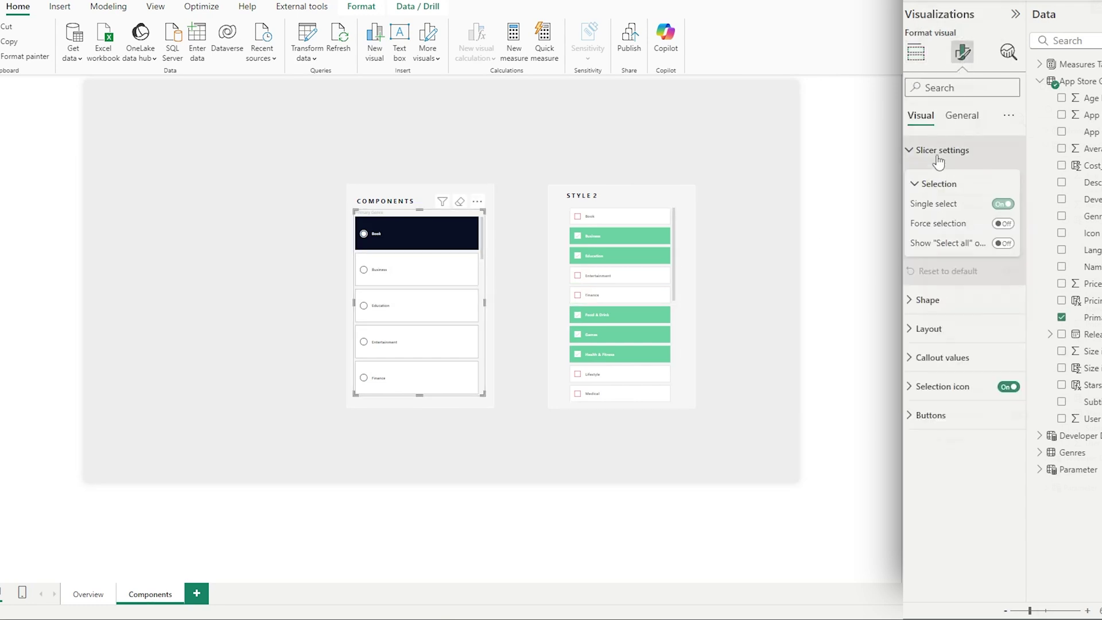
pyautogui.click(1003, 204)
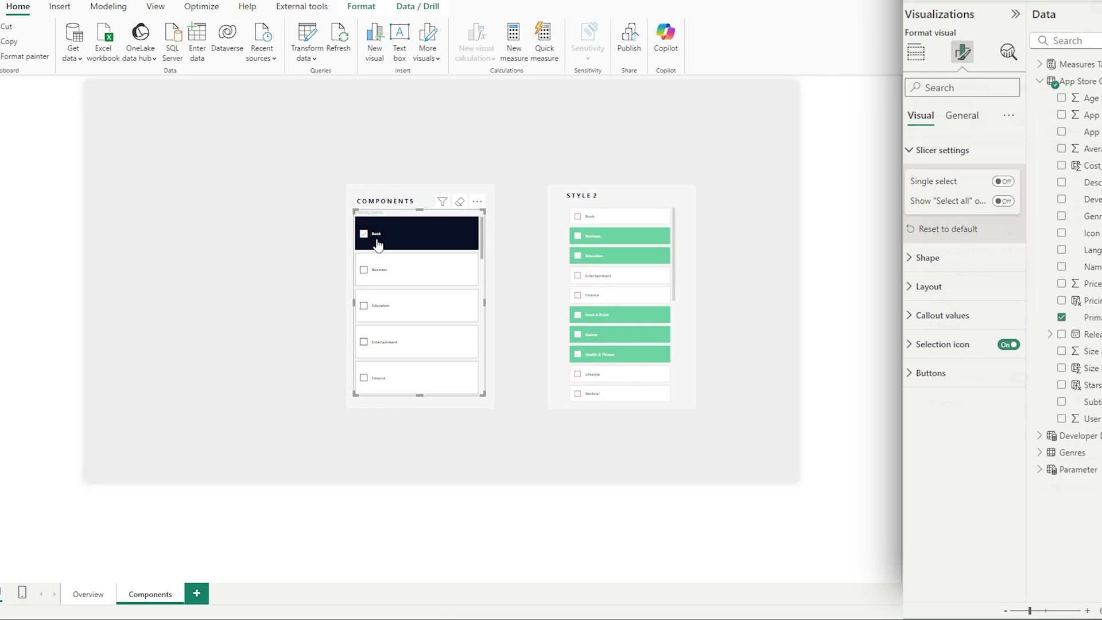
pyautogui.click(363, 269)
pyautogui.click(363, 269)
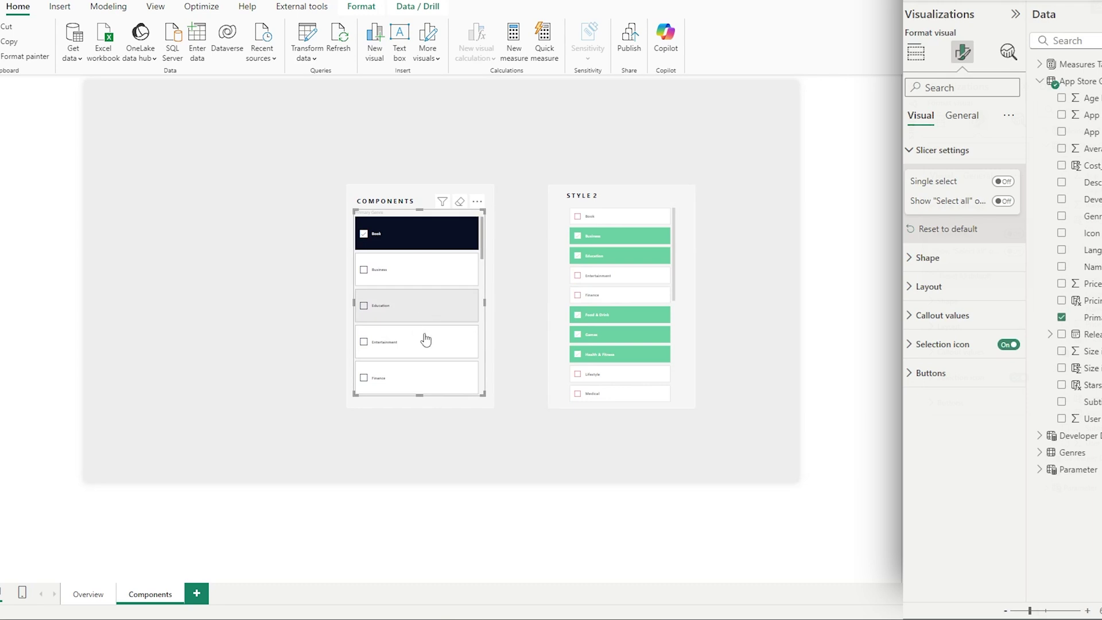
pyautogui.click(935, 287)
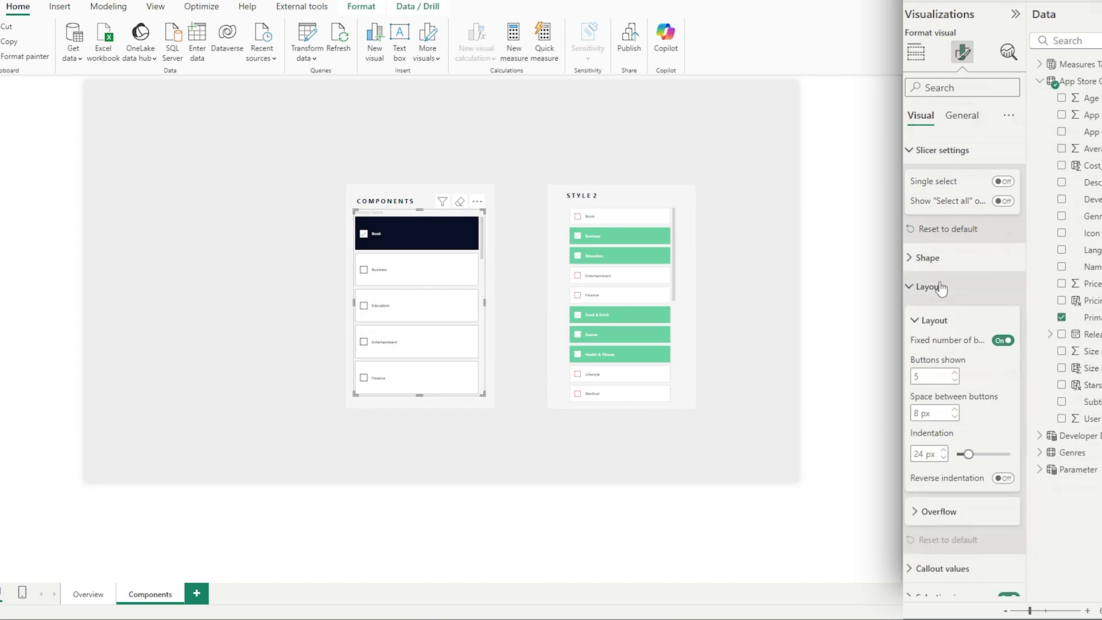
pyautogui.click(955, 377)
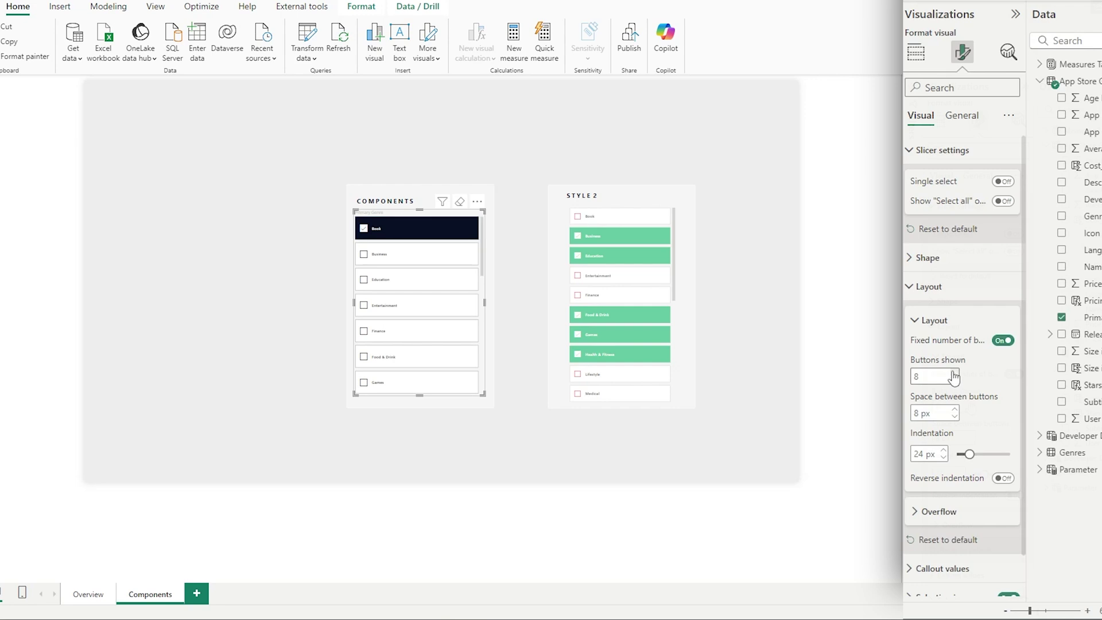
# - Select Business and fill the Components slicer's selected buttons with the recent green #65C7A2
pyautogui.click(449, 401)
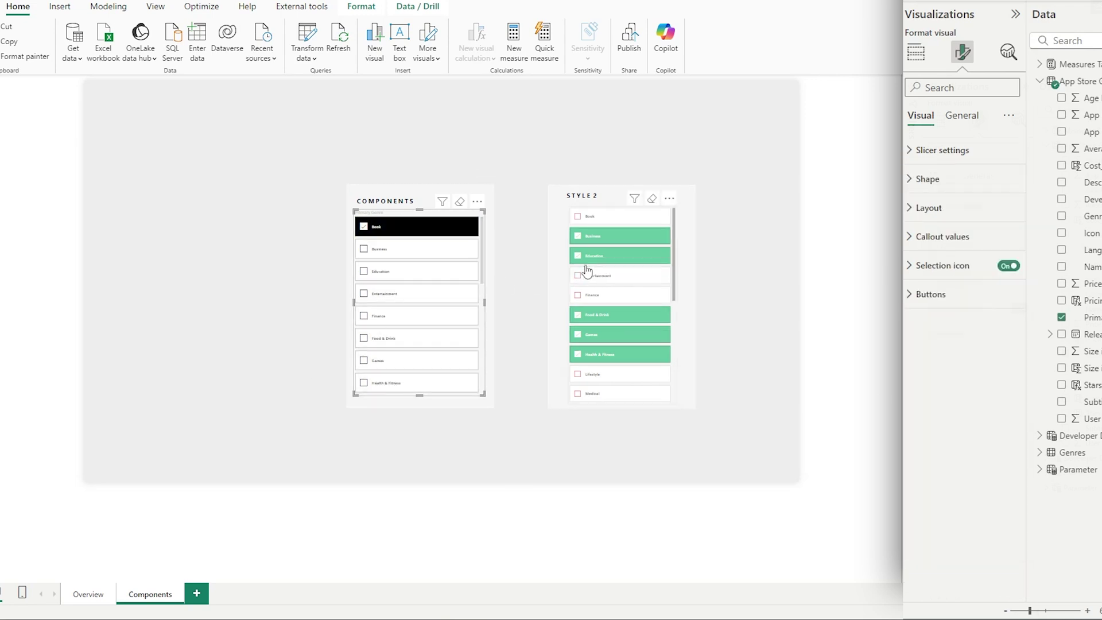
pyautogui.click(431, 251)
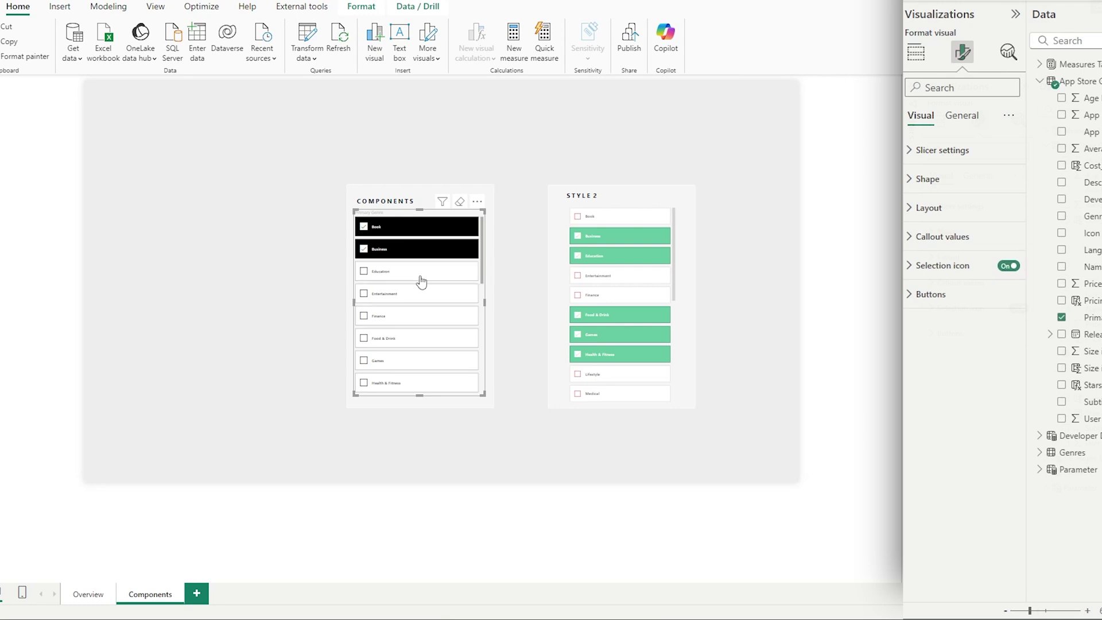
pyautogui.click(974, 297)
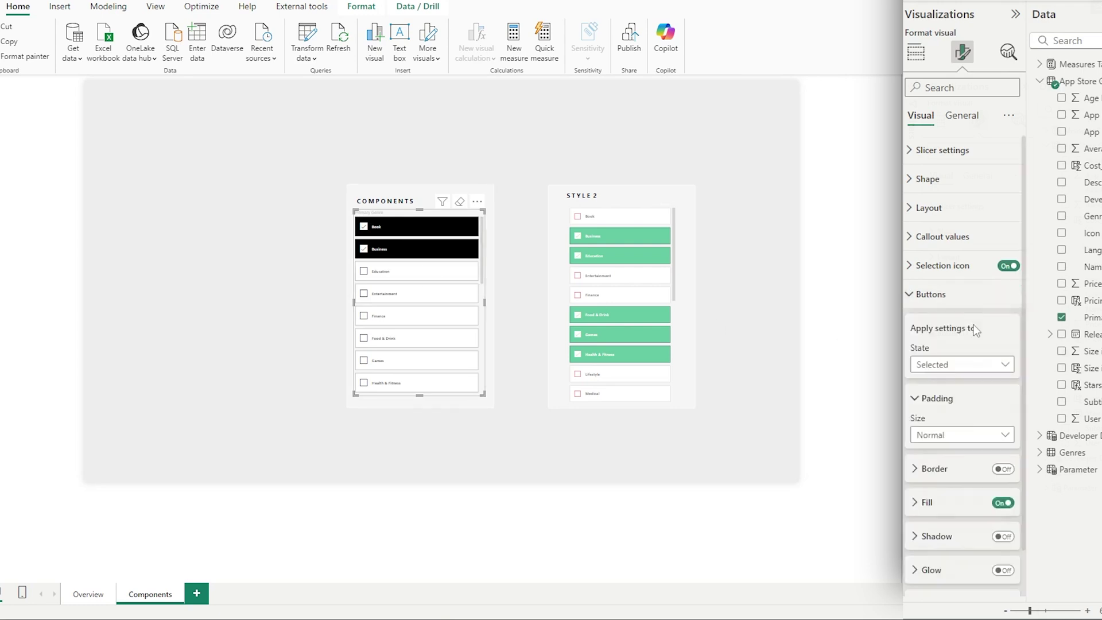
pyautogui.scroll(-1, 944, 319)
pyautogui.click(921, 453)
pyautogui.scroll(-3, 937, 396)
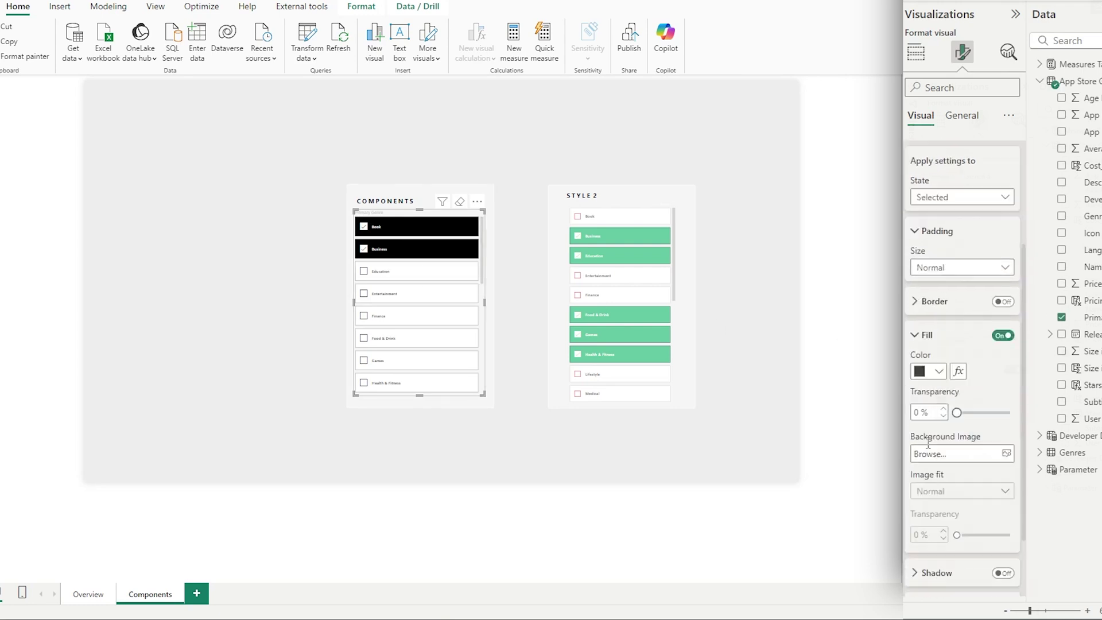
pyautogui.click(931, 287)
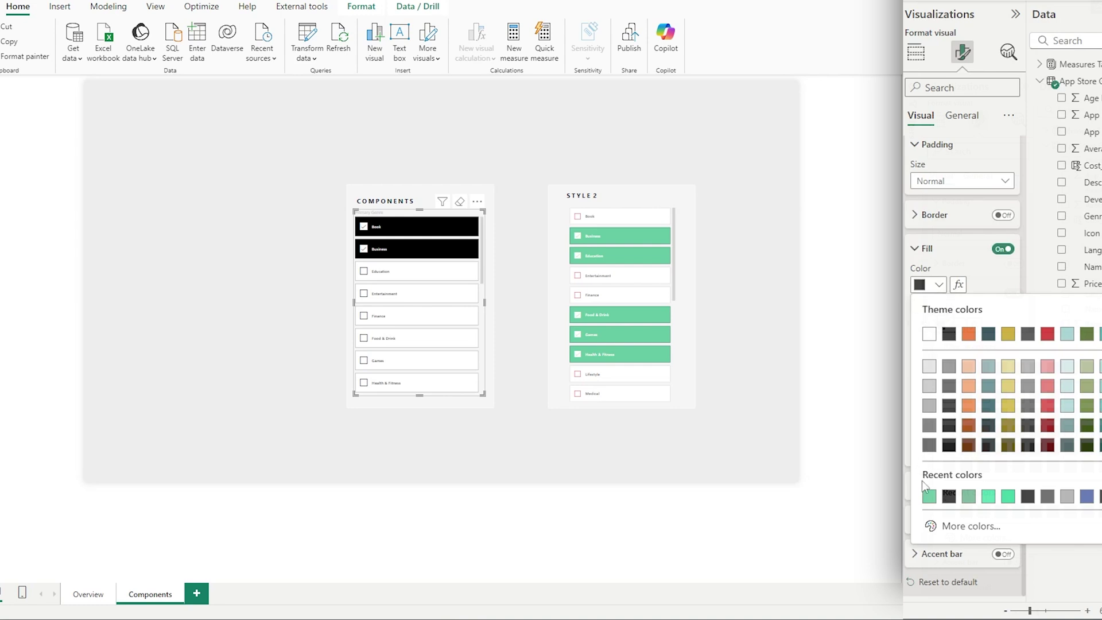
pyautogui.click(930, 497)
pyautogui.click(928, 285)
pyautogui.click(971, 527)
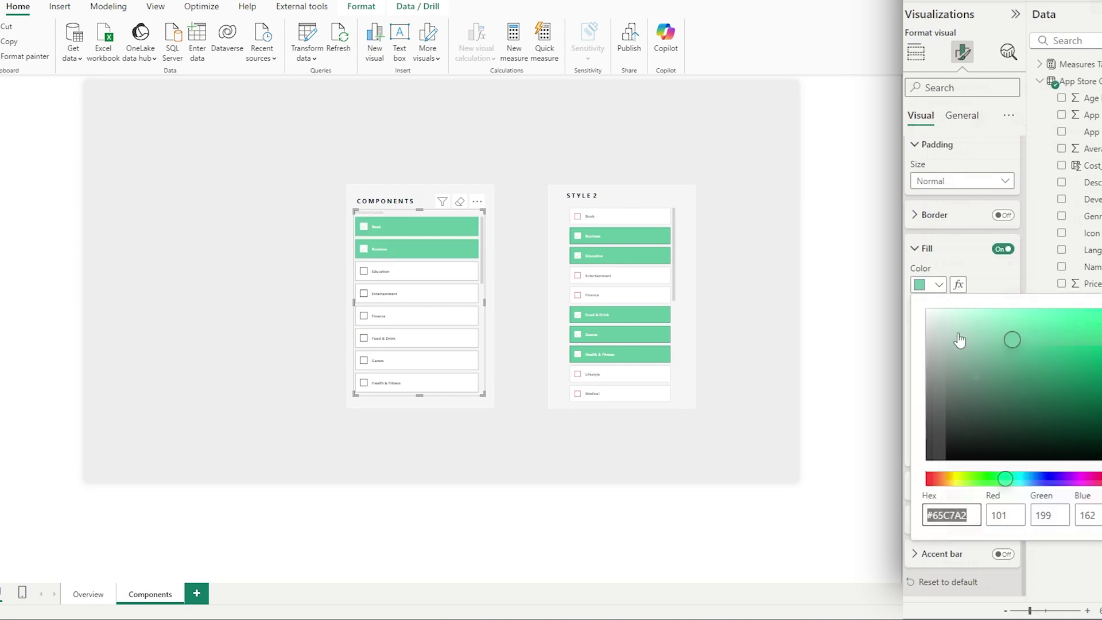
pyautogui.press('Escape')
# - Select Entertainment, Finance and Food & Drink, toggling Education on and off
pyautogui.click(396, 294)
pyautogui.click(387, 318)
pyautogui.click(388, 338)
pyautogui.click(385, 272)
pyautogui.click(385, 278)
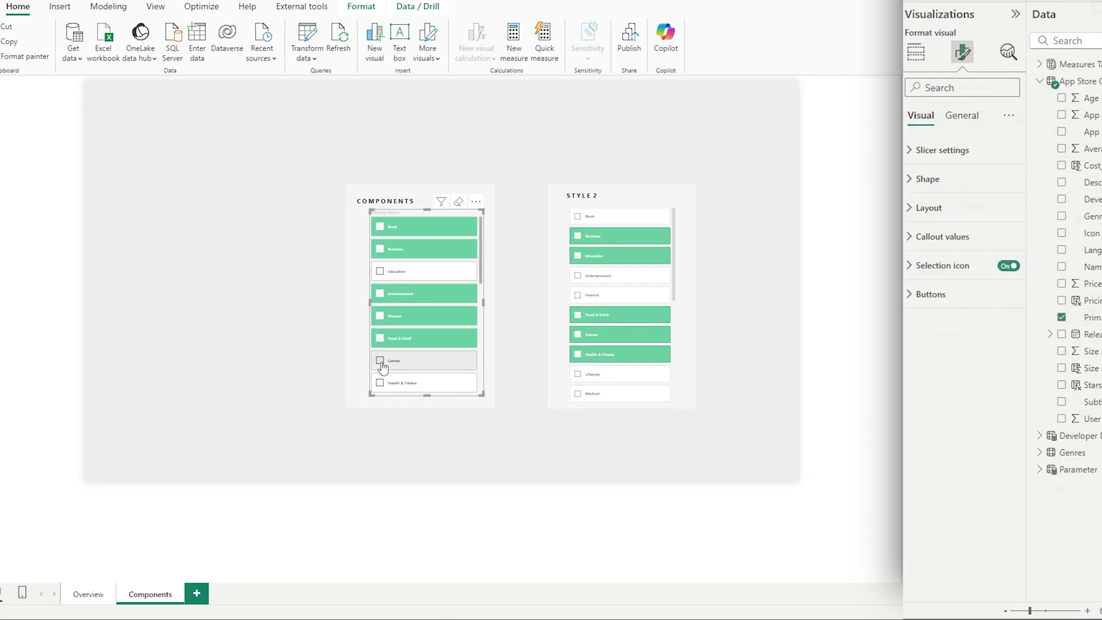
# - Make the Components slicer's Default-state checkbox icons dark red
pyautogui.click(945, 266)
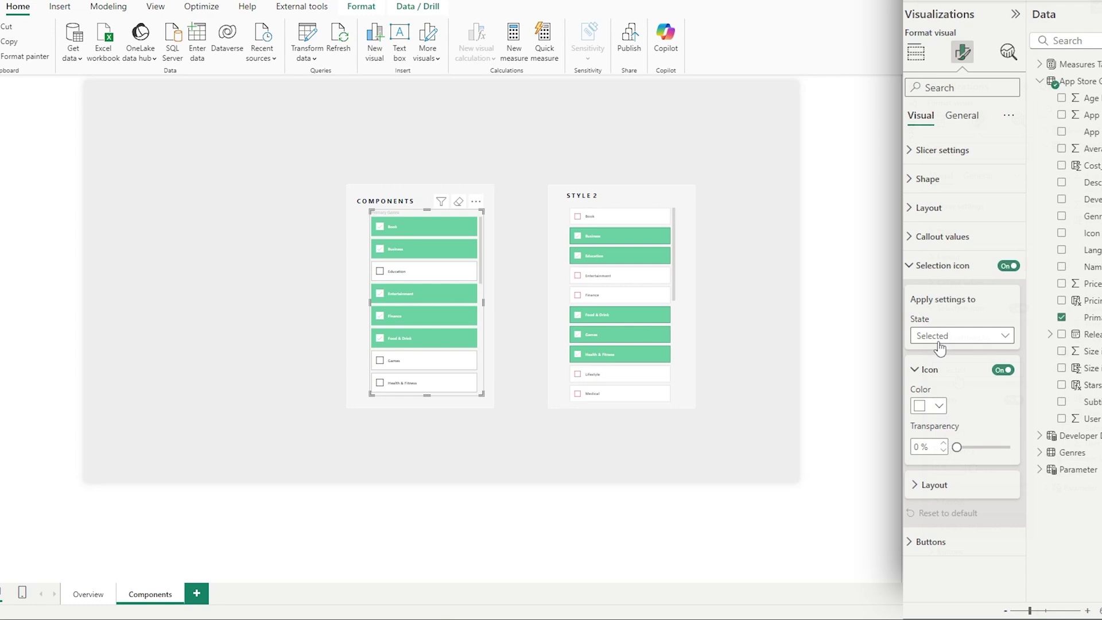
pyautogui.click(940, 347)
pyautogui.click(939, 353)
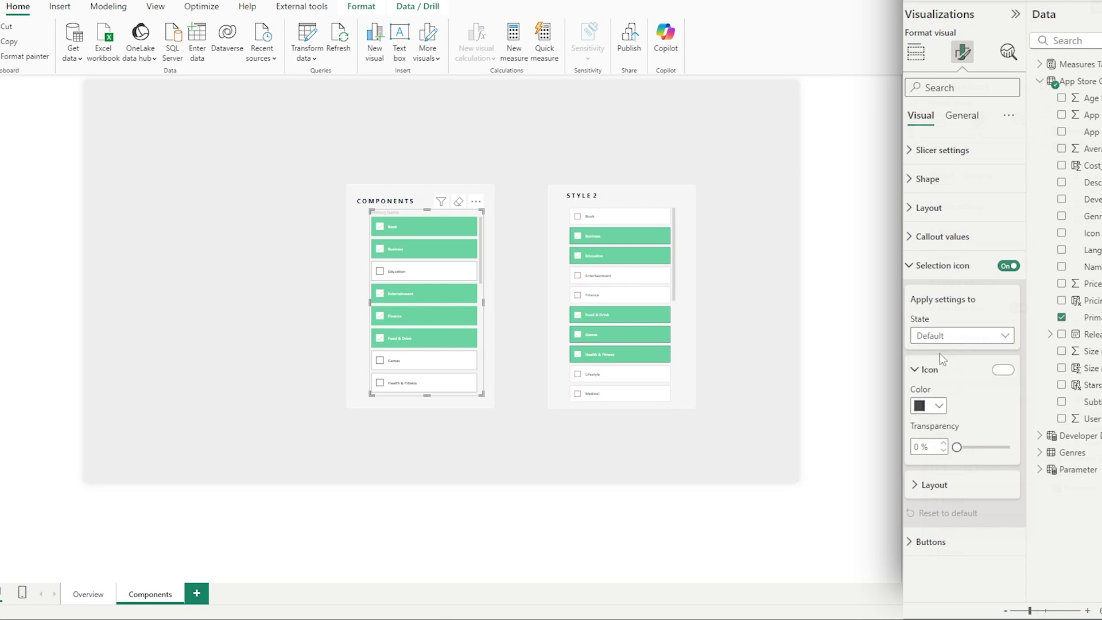
pyautogui.click(937, 408)
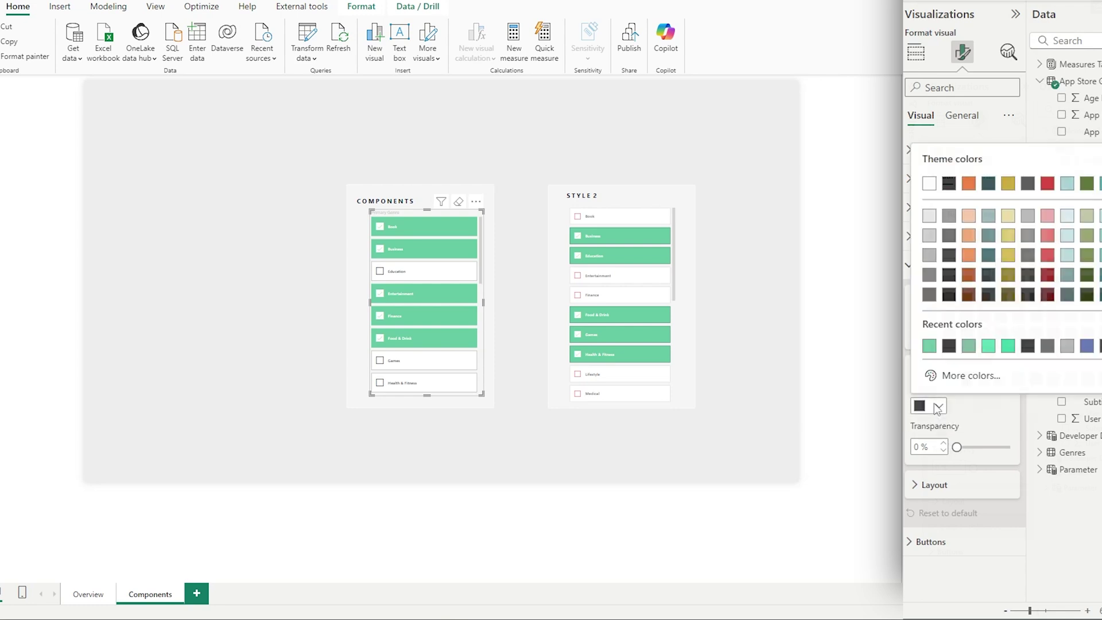
pyautogui.click(1048, 279)
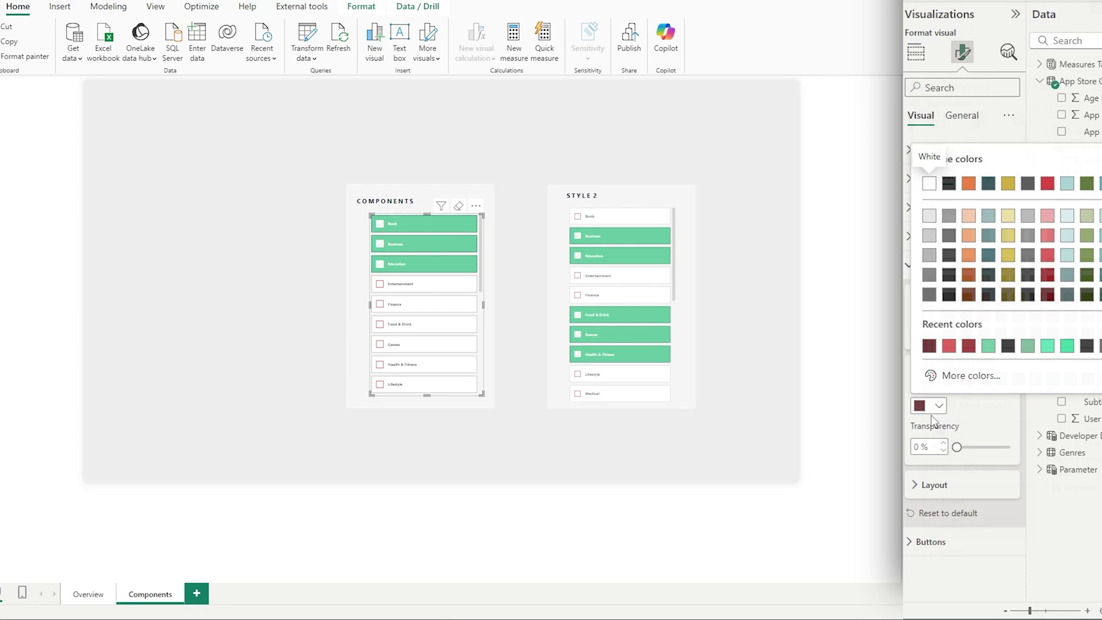
pyautogui.click(987, 347)
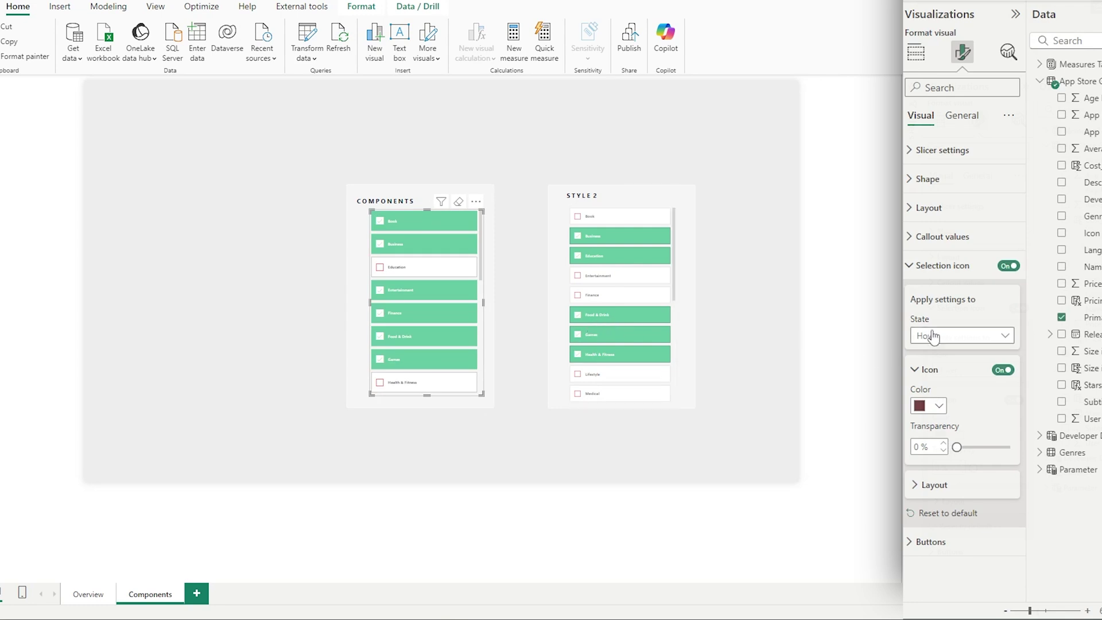
pyautogui.click(936, 265)
# - Turn on borders around the slicer buttons at 68% transparency
pyautogui.click(921, 298)
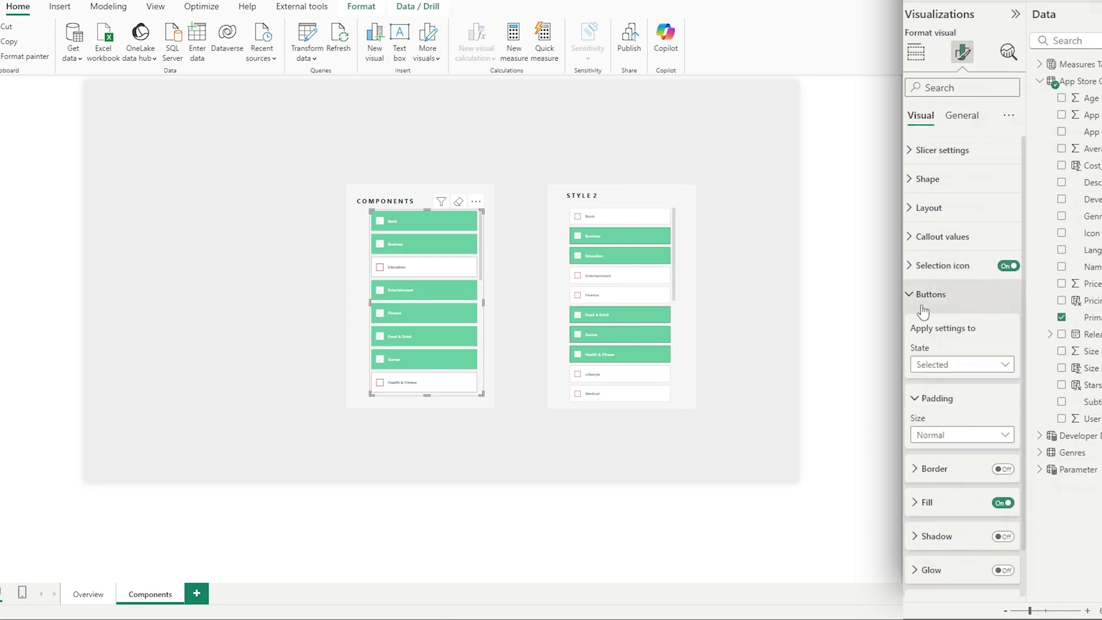
pyautogui.scroll(-2, 975, 365)
pyautogui.click(1003, 419)
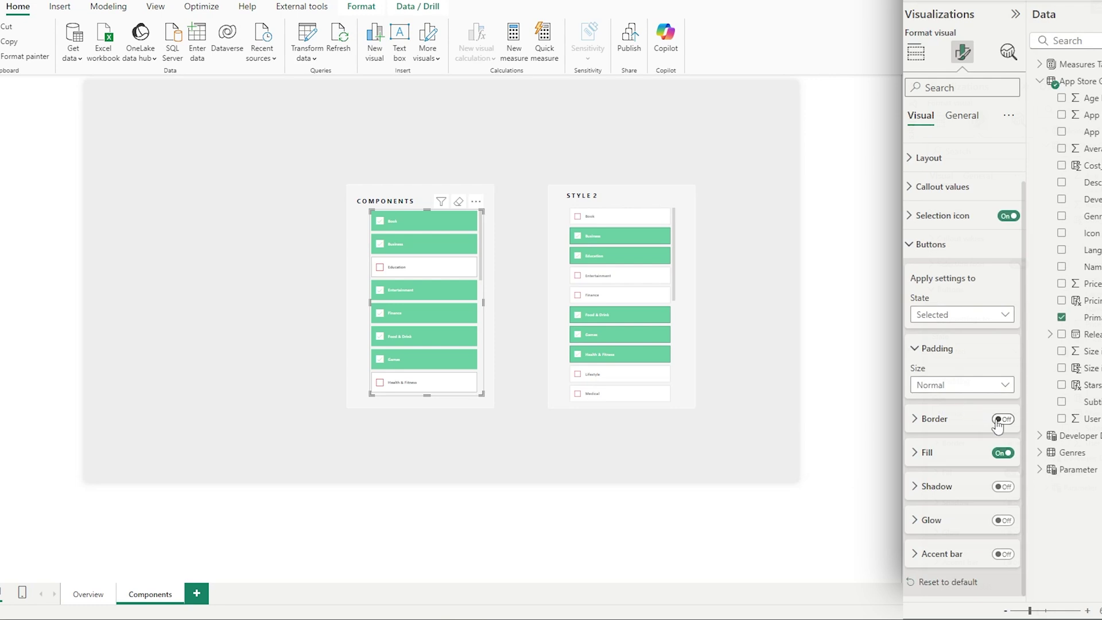
pyautogui.click(959, 422)
pyautogui.moveTo(978, 535)
pyautogui.mouseDown()
pyautogui.moveTo(996, 537)
pyautogui.moveTo(973, 539)
pyautogui.mouseUp()
pyautogui.click(409, 347)
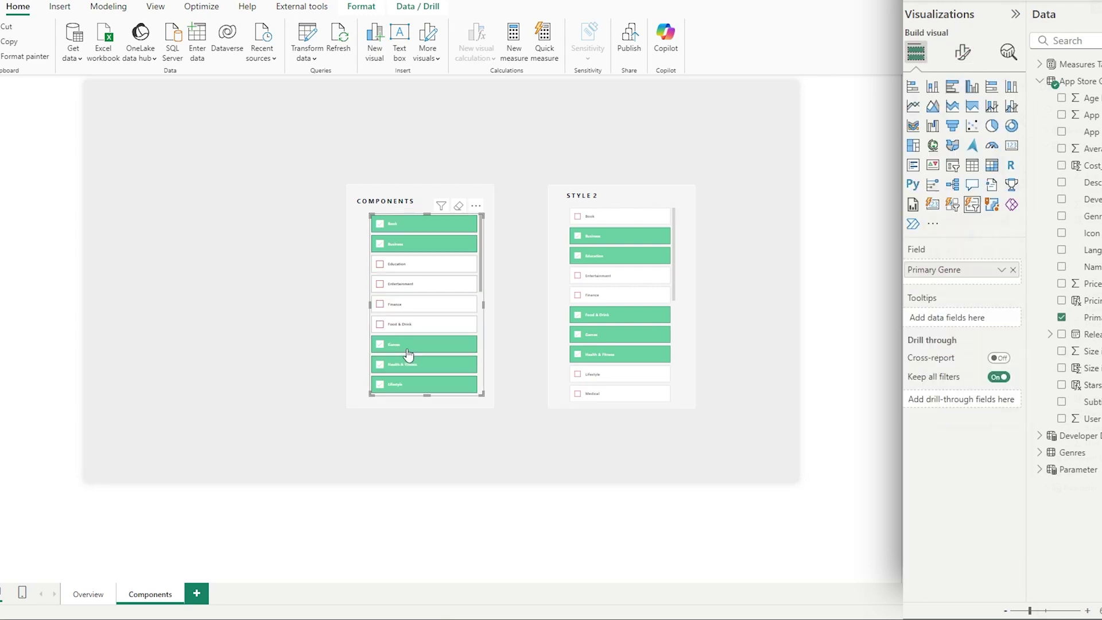
# - Select Education in the Components slicer, then switch to Figma's Recents page in Firefox
pyautogui.click(401, 290)
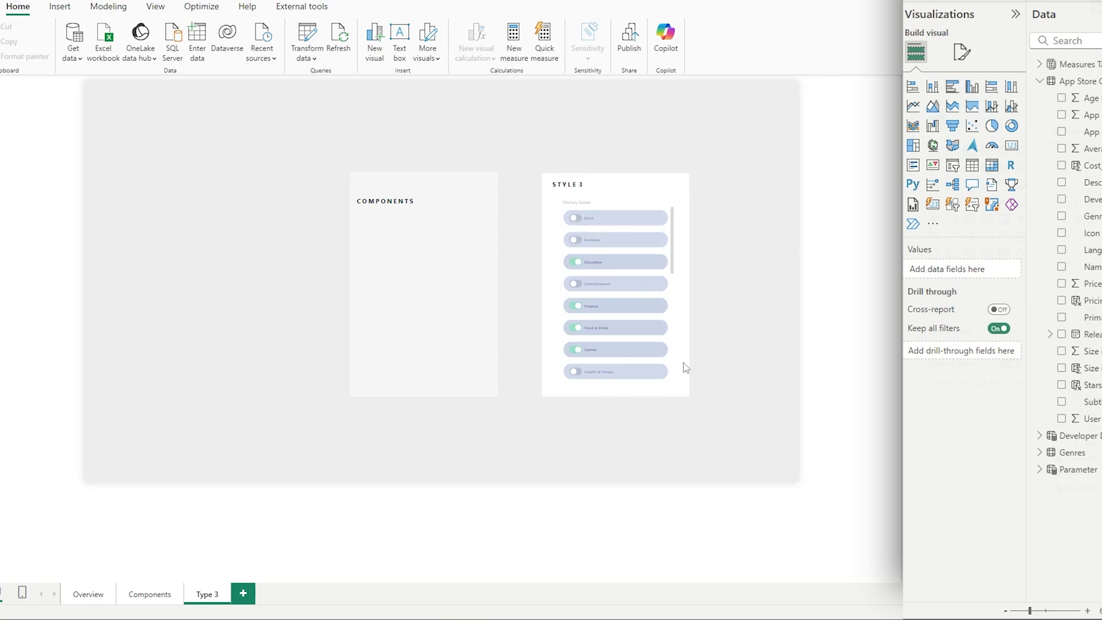
pyautogui.click(316, 572)
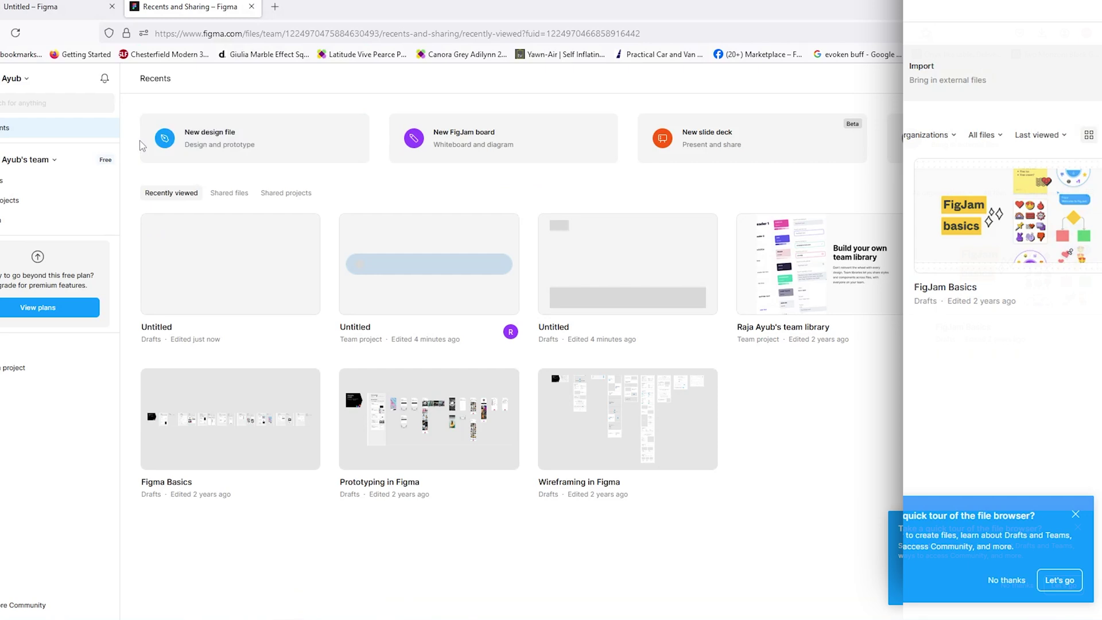
# - Create a new blank Figma design file and draw a 391×58 rectangle
pyautogui.click(177, 141)
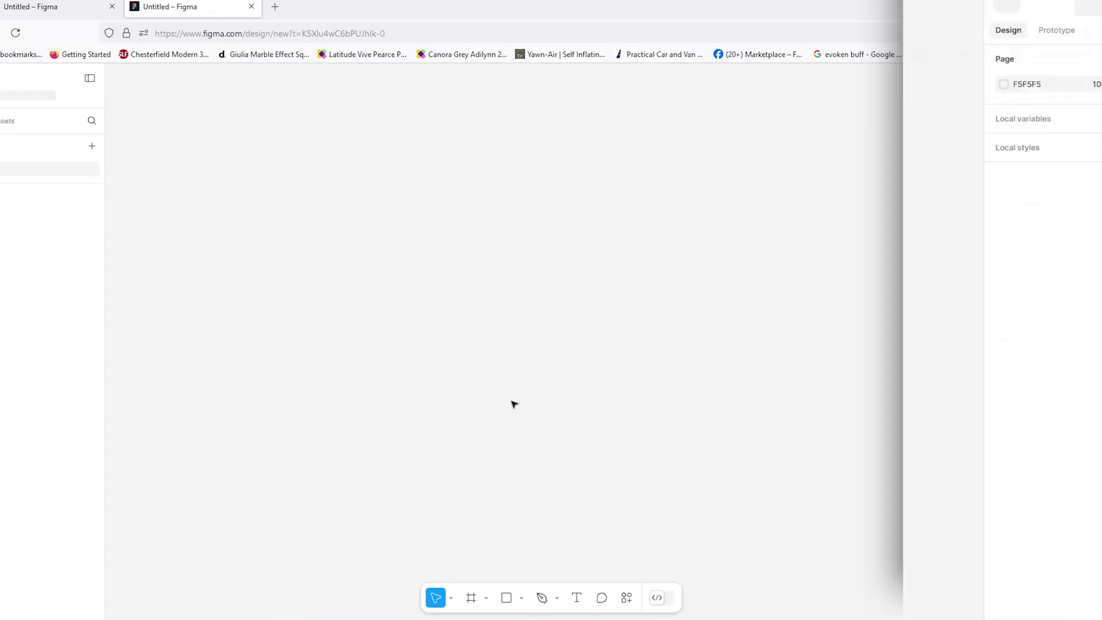
pyautogui.click(523, 598)
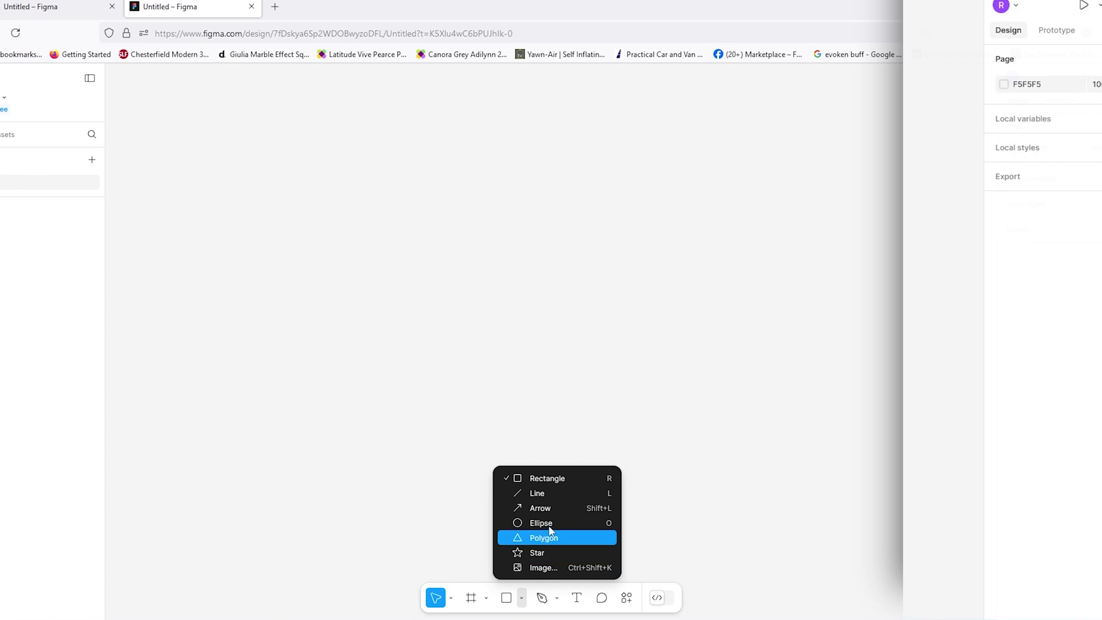
pyautogui.click(553, 479)
pyautogui.moveTo(436, 404); pyautogui.dragTo(679, 440)
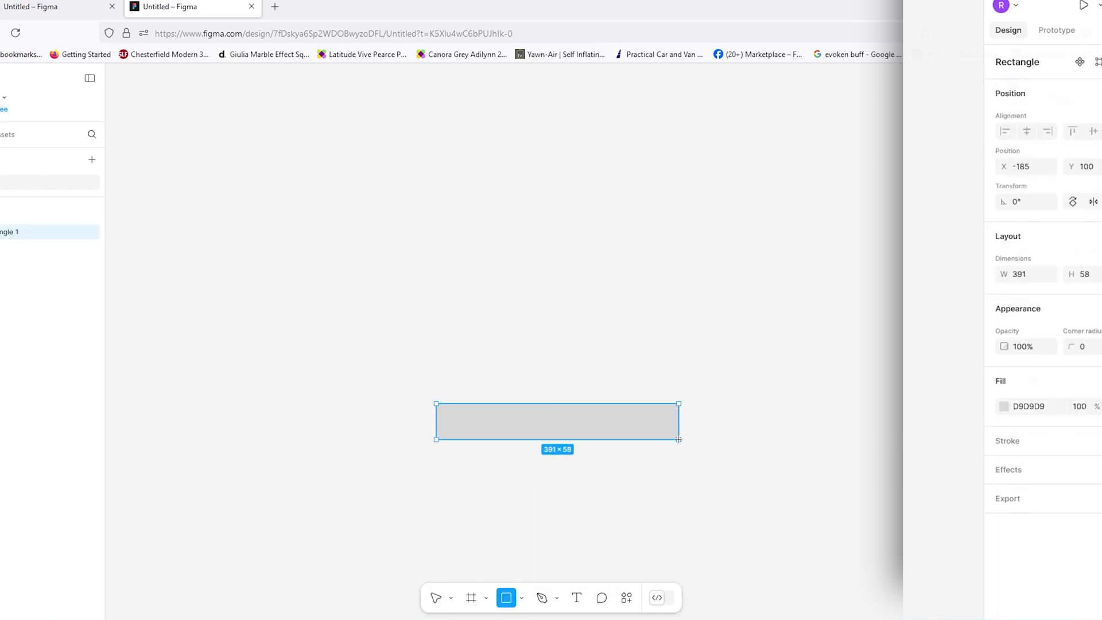
# - Add a small rectangle and small circle above the bar, aligning the rectangle to its left edge
pyautogui.moveTo(594, 428); pyautogui.dragTo(546, 413)
pyautogui.click(521, 599)
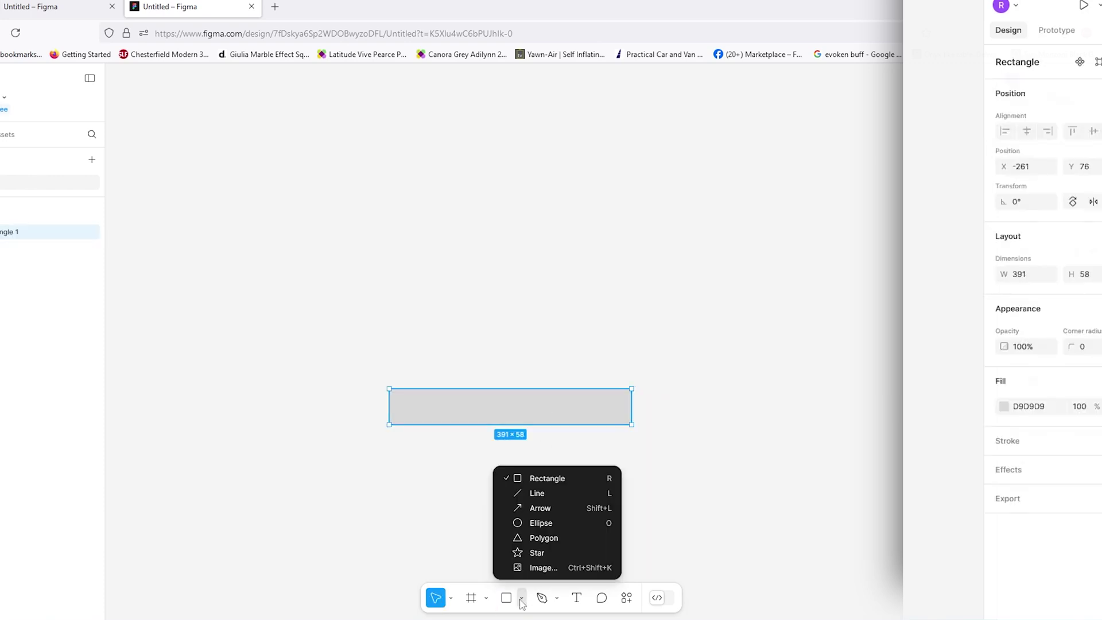
pyautogui.click(546, 479)
pyautogui.moveTo(384, 290); pyautogui.dragTo(420, 347)
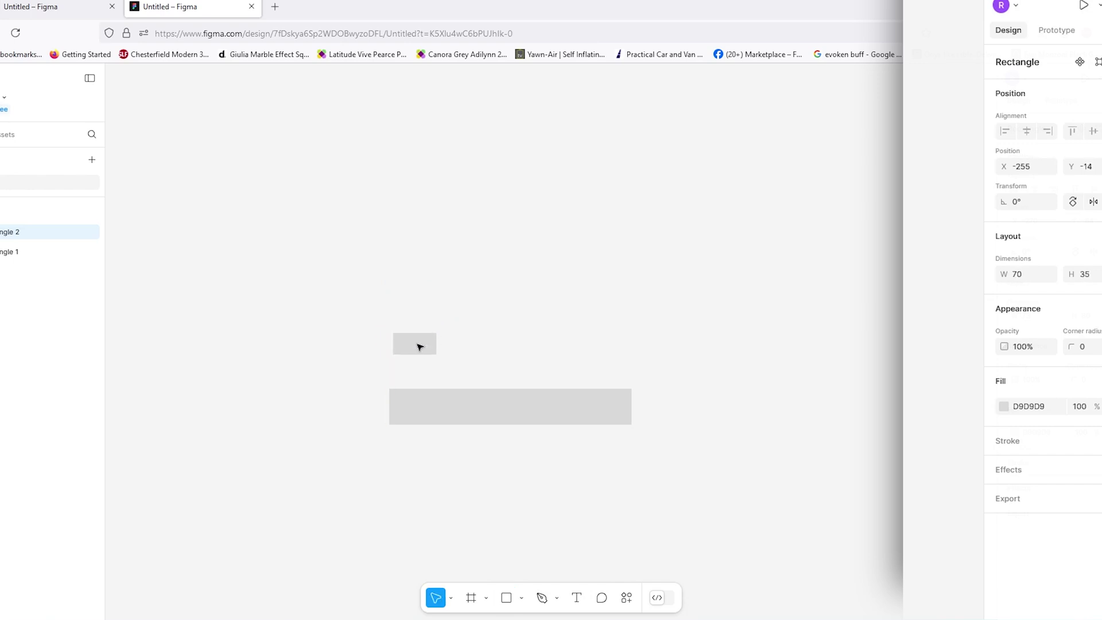
pyautogui.click(521, 598)
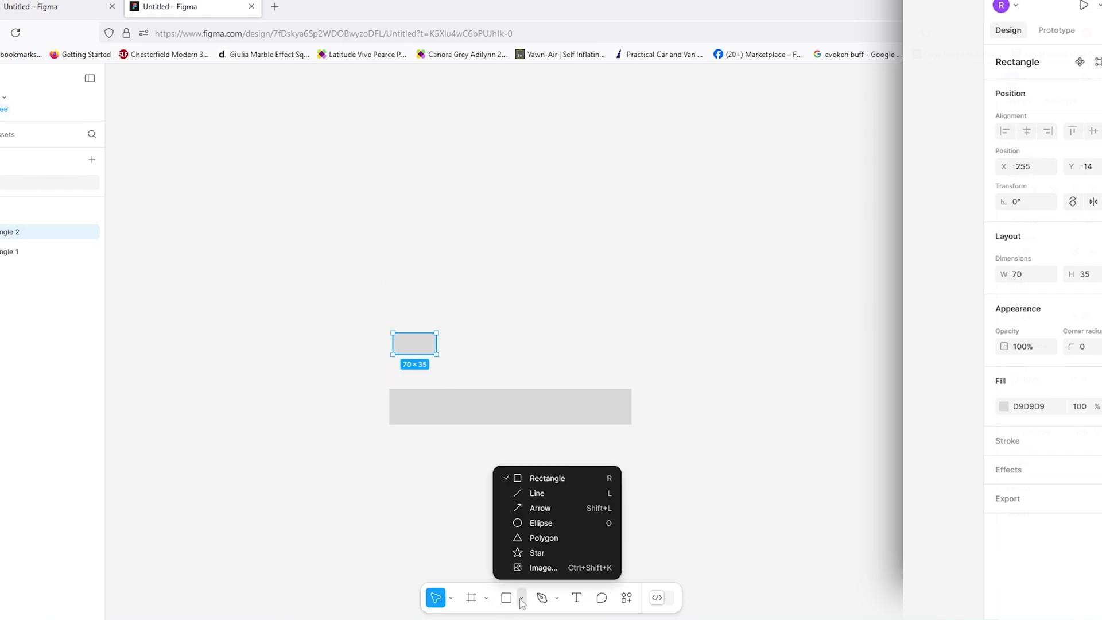
pyautogui.click(542, 529)
pyautogui.moveTo(389, 247); pyautogui.dragTo(407, 268)
pyautogui.click(475, 421)
pyautogui.click(418, 334)
pyautogui.moveTo(419, 335); pyautogui.dragTo(414, 334)
pyautogui.click(457, 424)
# - Resize the large rectangle to 518×70 and fill it light blue (B4DAEB)
pyautogui.click(1024, 274)
pyautogui.press('BackSpace')
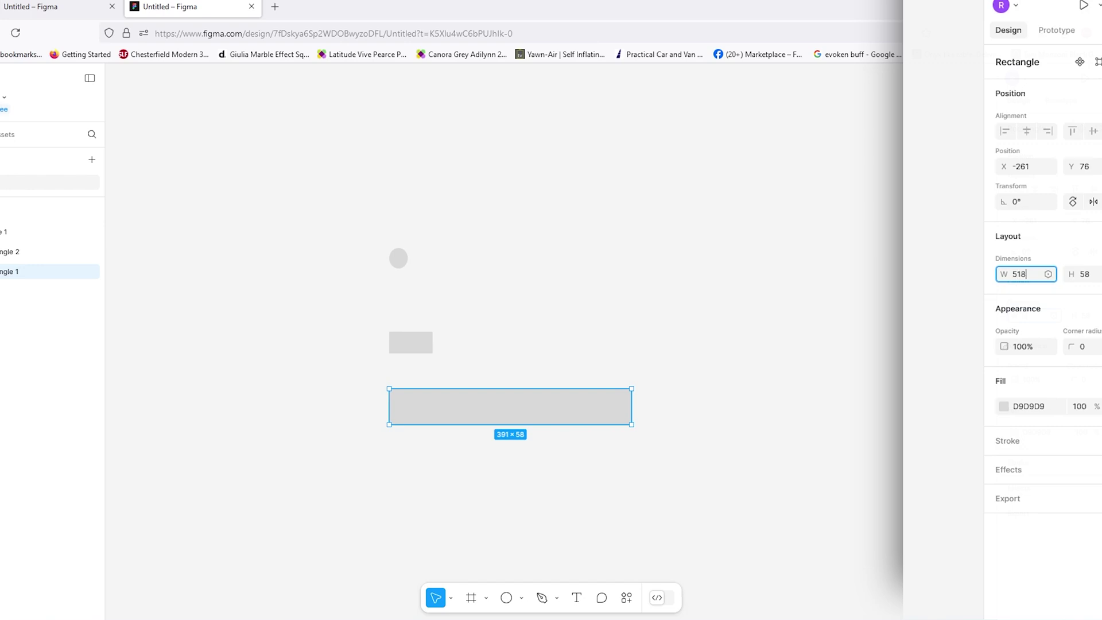
pyautogui.press('Return')
pyautogui.click(1098, 278)
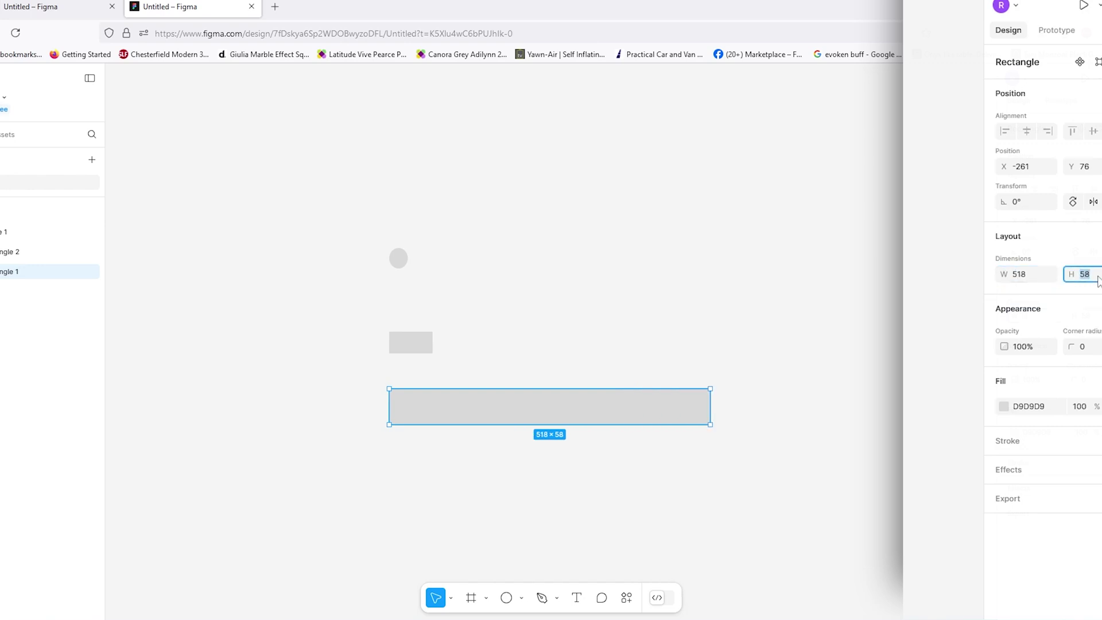
pyautogui.press('Return')
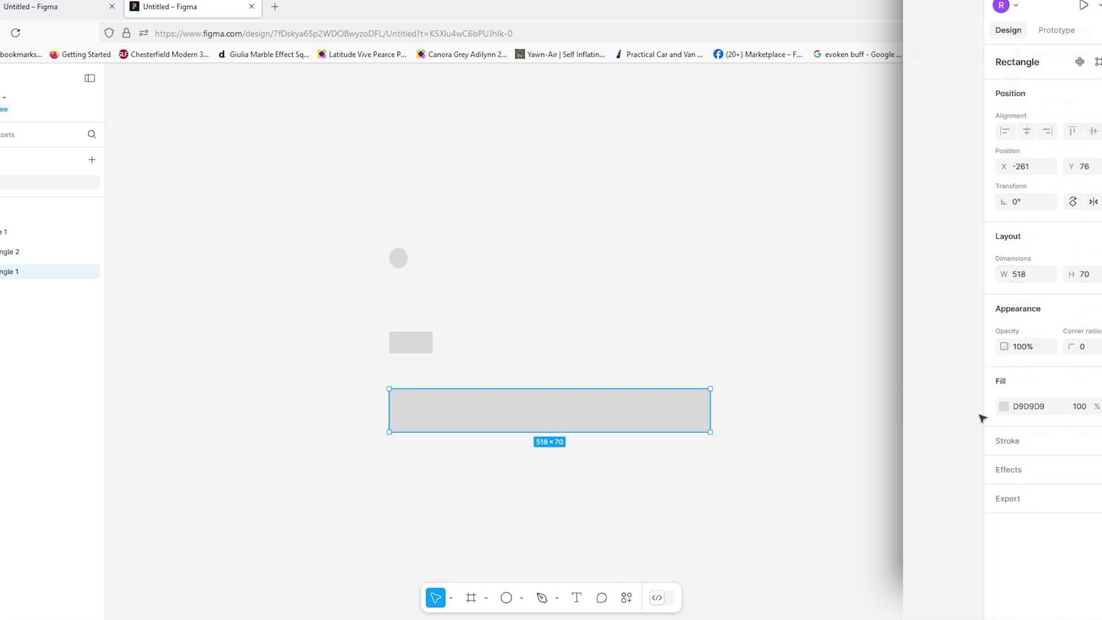
pyautogui.click(1003, 406)
pyautogui.click(919, 453)
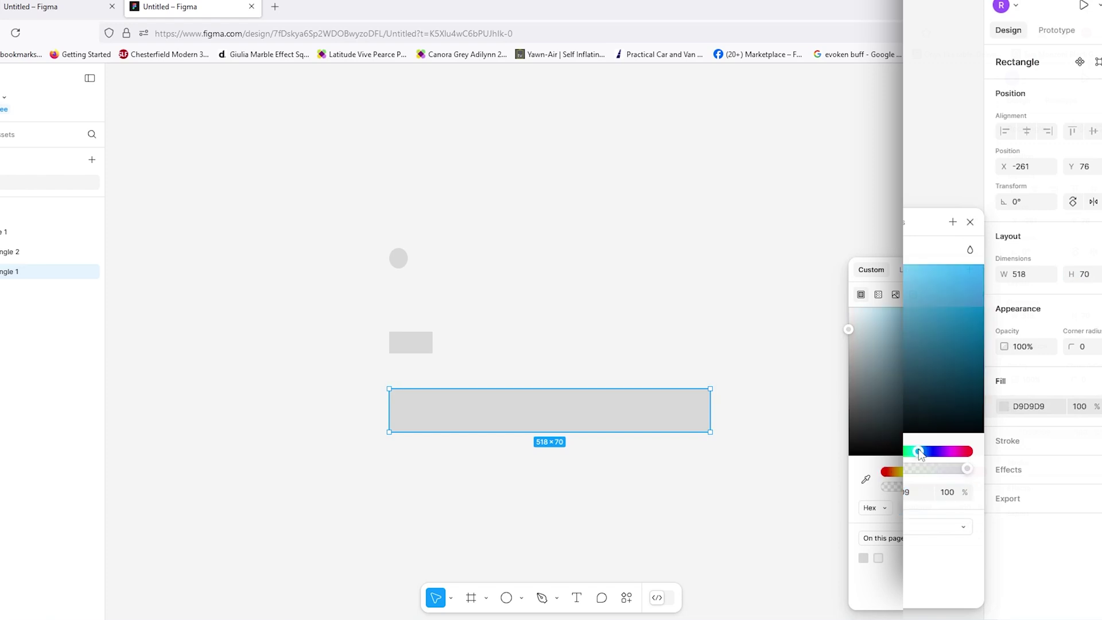
pyautogui.moveTo(909, 349); pyautogui.dragTo(883, 323)
pyautogui.click(726, 345)
# - Move the small rectangle onto the bar's left end, round its corners to 30 and make it grey-blue
pyautogui.click(416, 349)
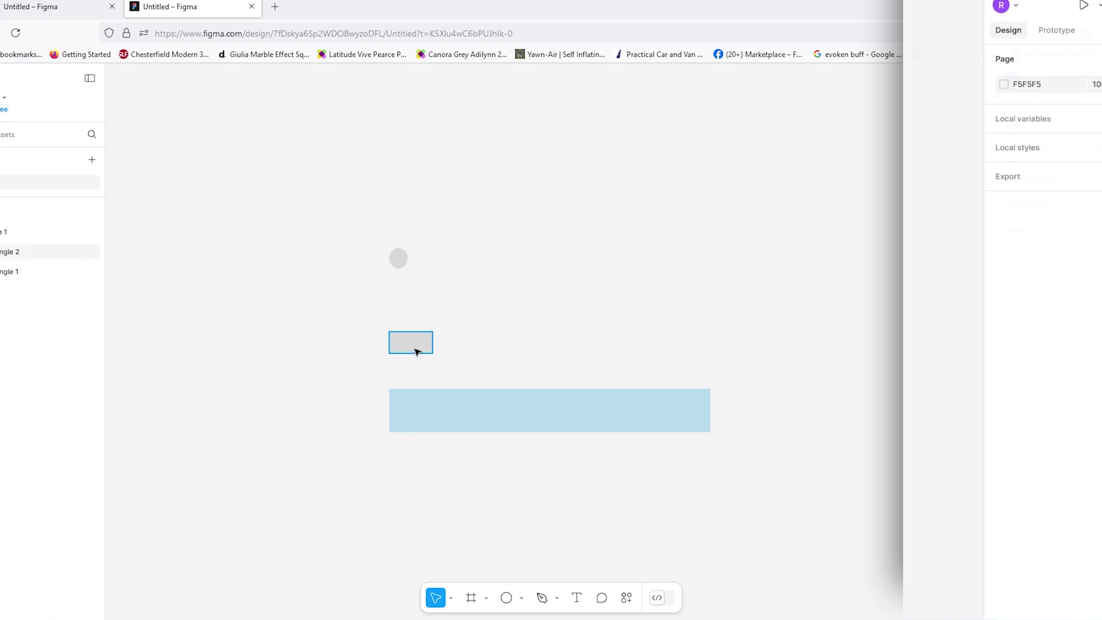
pyautogui.moveTo(418, 351); pyautogui.dragTo(432, 418)
pyautogui.click(1097, 352)
pyautogui.press('BackSpace')
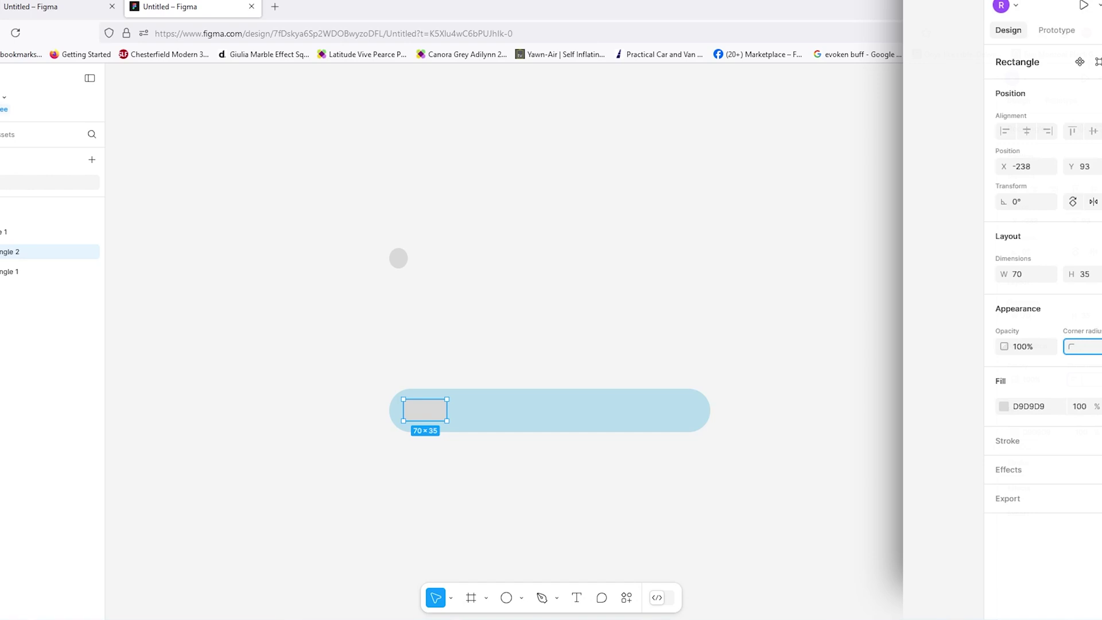
pyautogui.press('Return')
pyautogui.click(1004, 406)
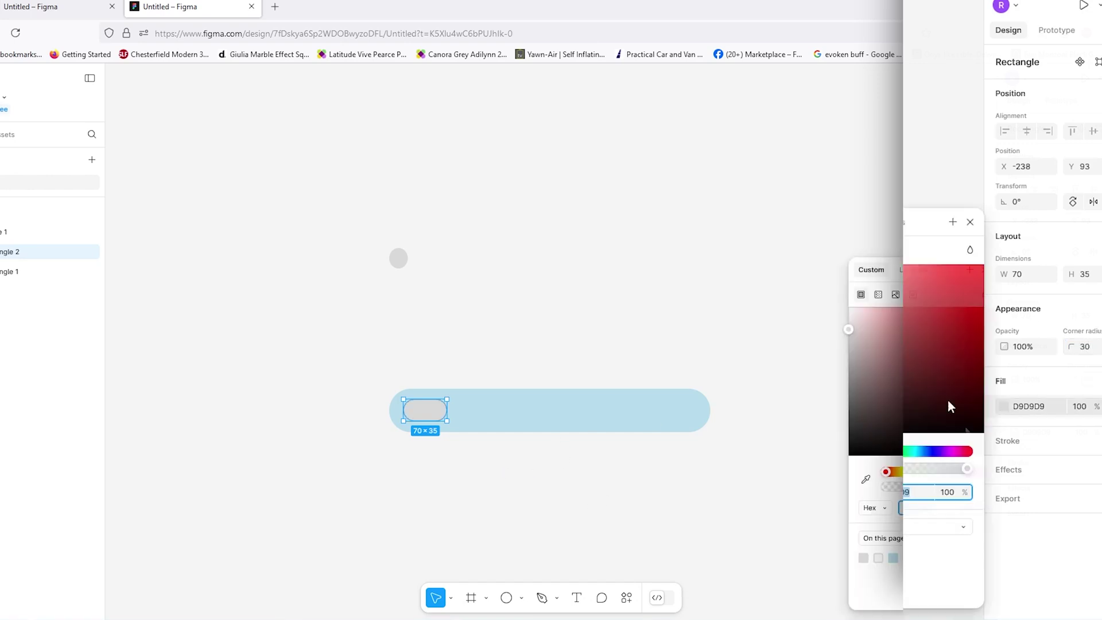
pyautogui.click(921, 452)
pyautogui.moveTo(870, 335)
pyautogui.mouseDown()
pyautogui.moveTo(883, 363)
pyautogui.moveTo(860, 357)
pyautogui.moveTo(888, 343)
pyautogui.mouseUp()
pyautogui.click(391, 256)
# - Place the circle on the pill as a white FFFFFF knob, then select the toggle layers
pyautogui.click(404, 264)
pyautogui.moveTo(404, 264); pyautogui.dragTo(417, 415)
pyautogui.click(1002, 409)
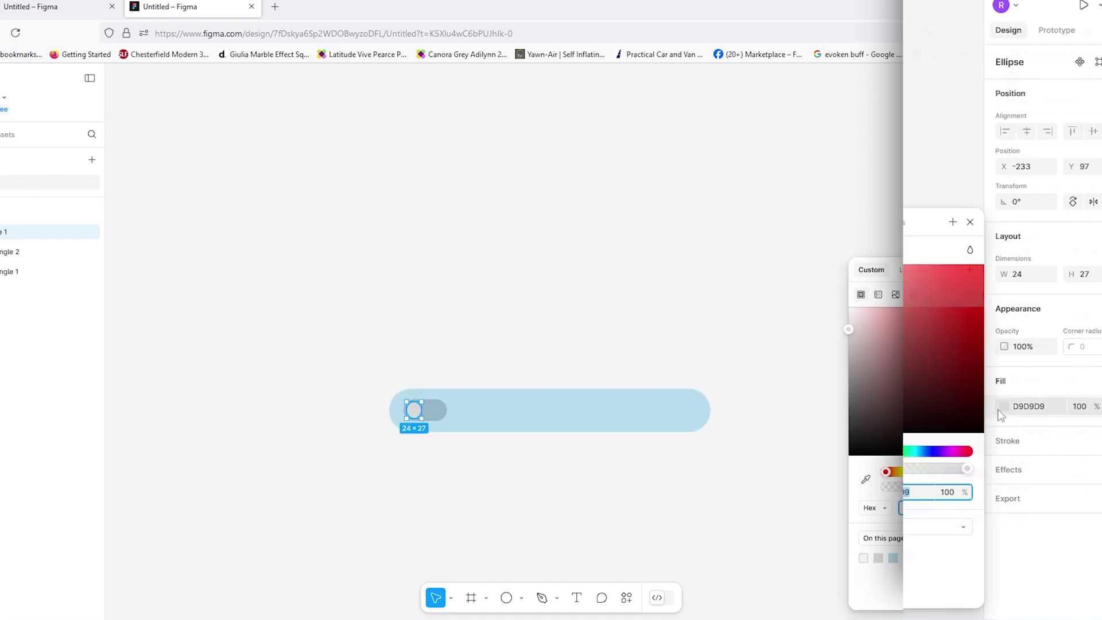
pyautogui.moveTo(866, 332); pyautogui.dragTo(817, 305)
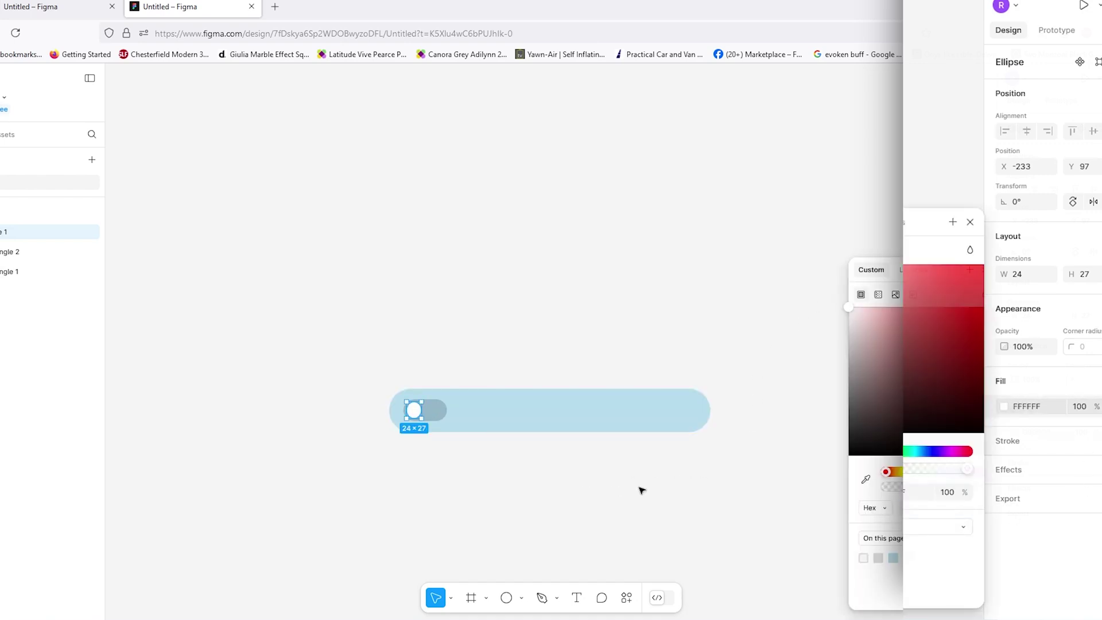
pyautogui.click(626, 491)
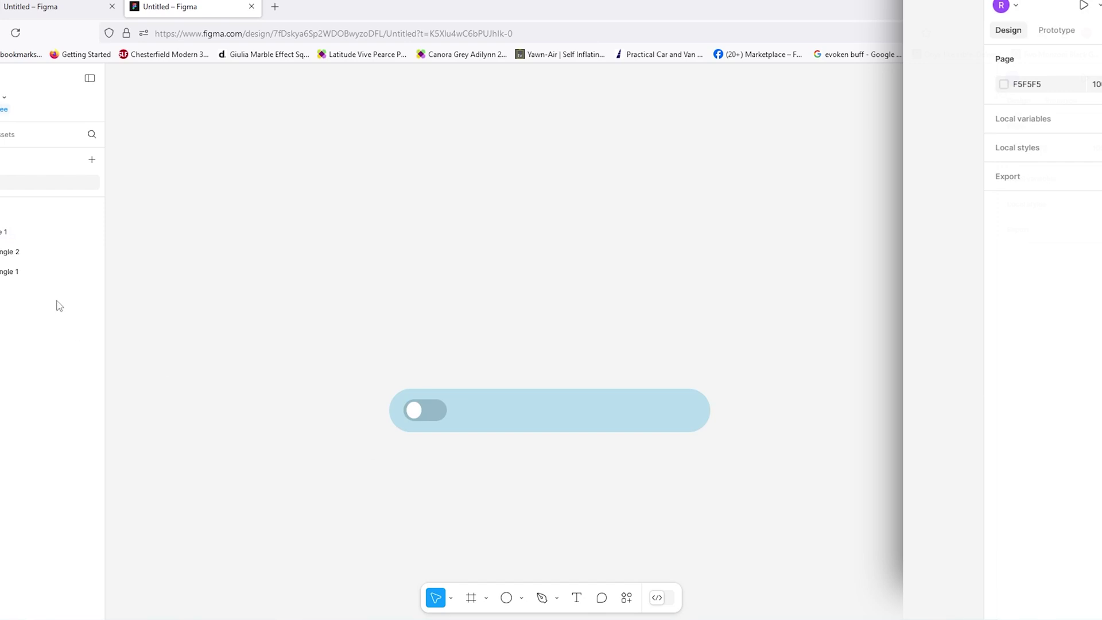
pyautogui.click(25, 233)
pyautogui.keyDown('shift'); pyautogui.click(22, 271); pyautogui.keyUp('shift')
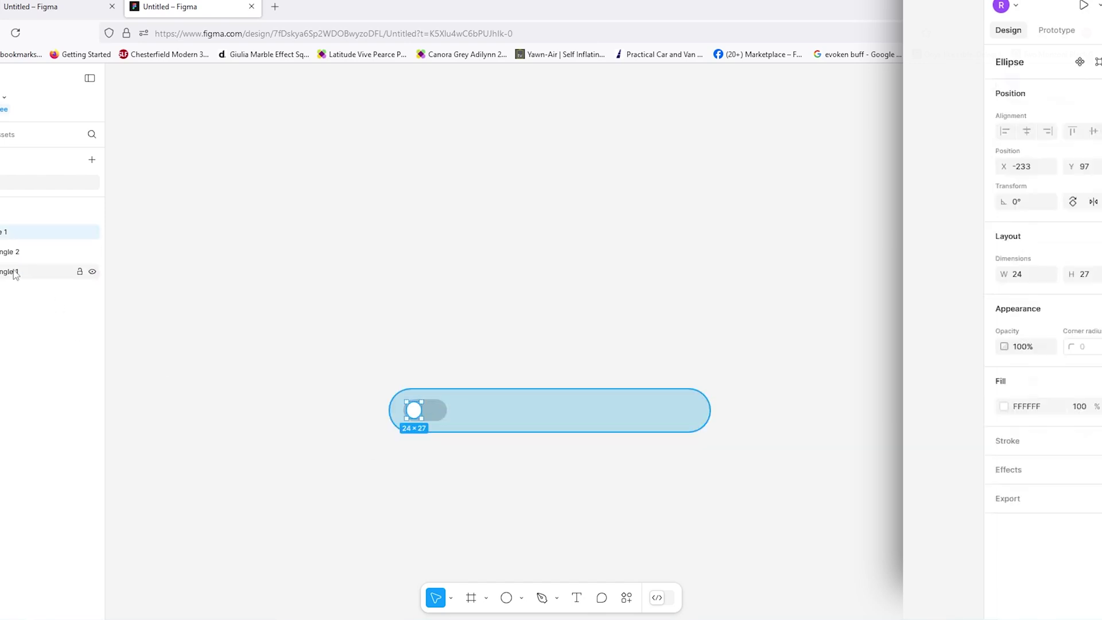
# - Flatten the three toggle layers and export the off-position bar as Vector(2).png
pyautogui.click(27, 237)
pyautogui.keyDown('shift'); pyautogui.click(22, 273); pyautogui.keyUp('shift')
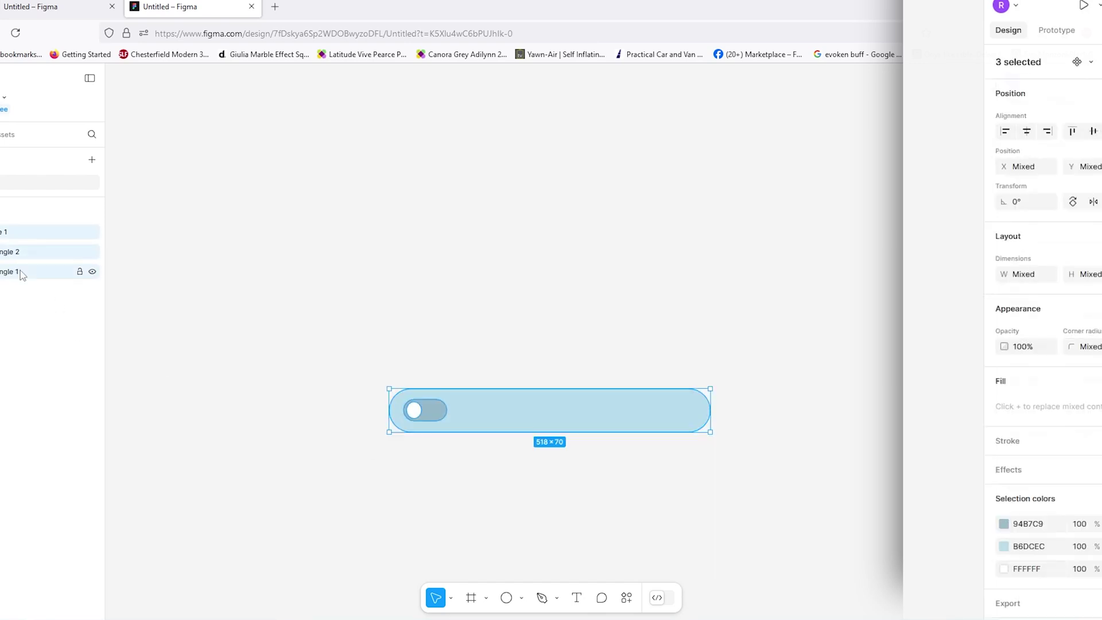
pyautogui.rightClick(21, 268)
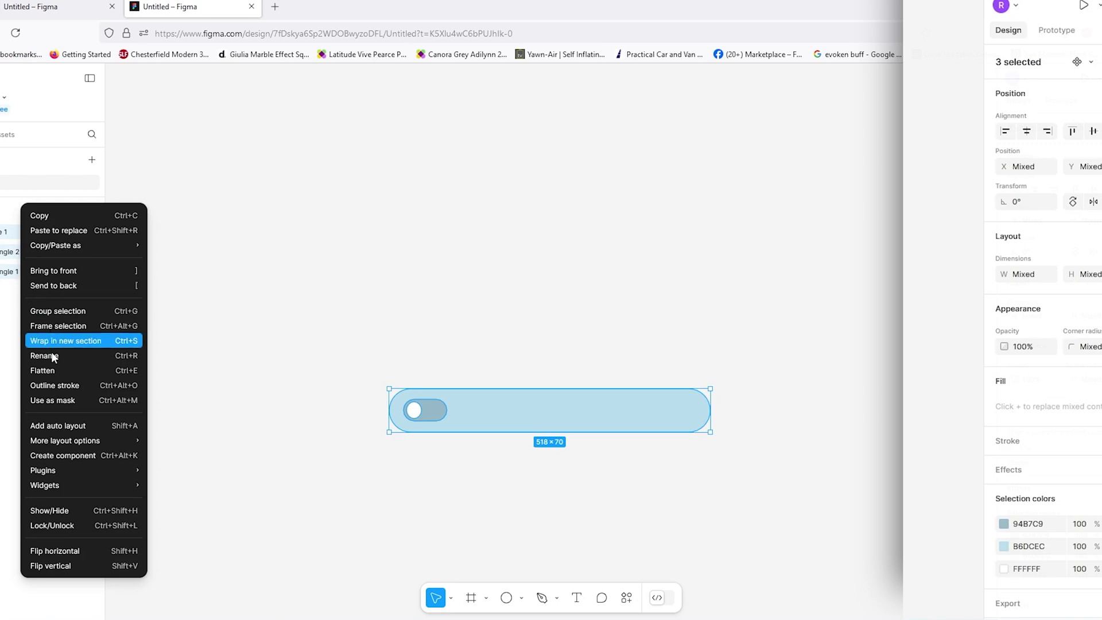
pyautogui.click(56, 372)
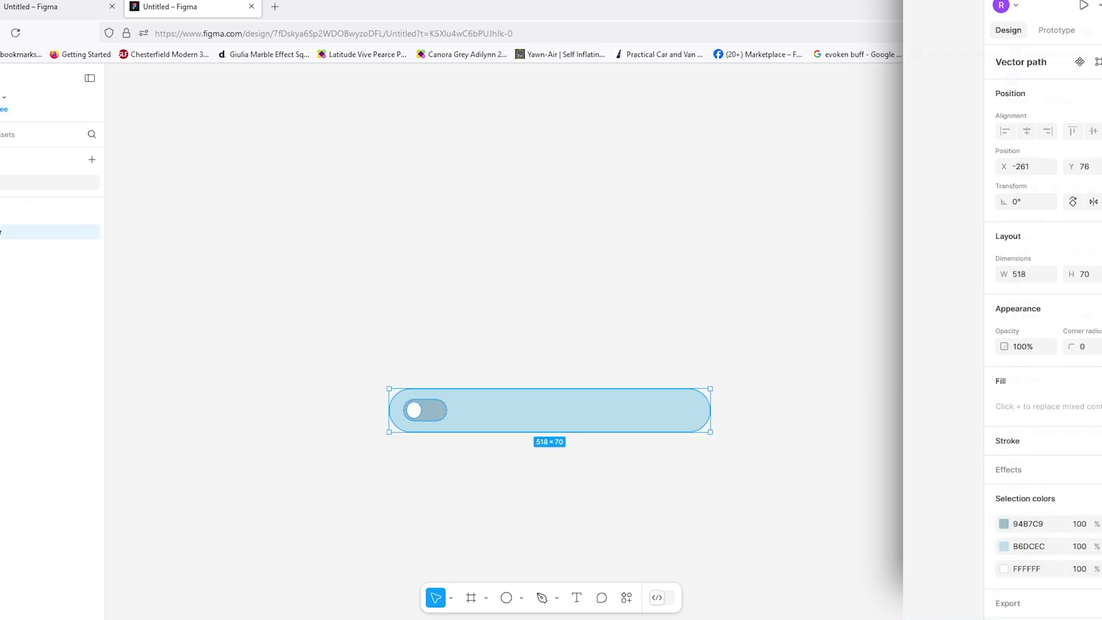
pyautogui.scroll(-3, 1085, 457)
pyautogui.click(1060, 542)
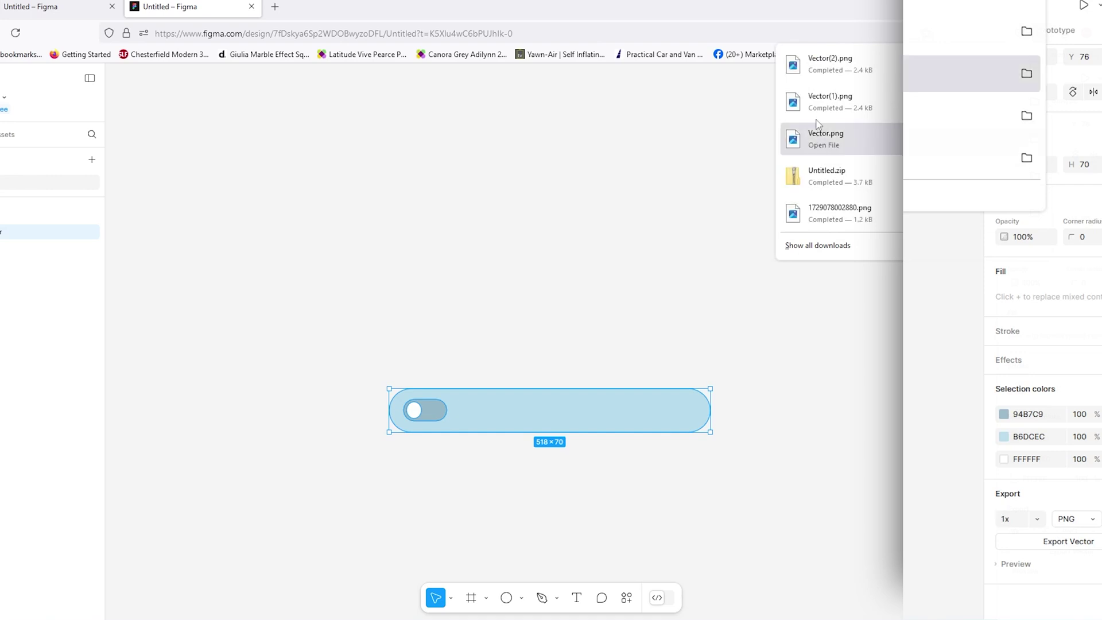
# - Undo the flatten to restore the separate knob, track and bar layers
pyautogui.click(436, 295)
pyautogui.click(436, 295)
pyautogui.click(411, 413)
pyautogui.click(423, 484)
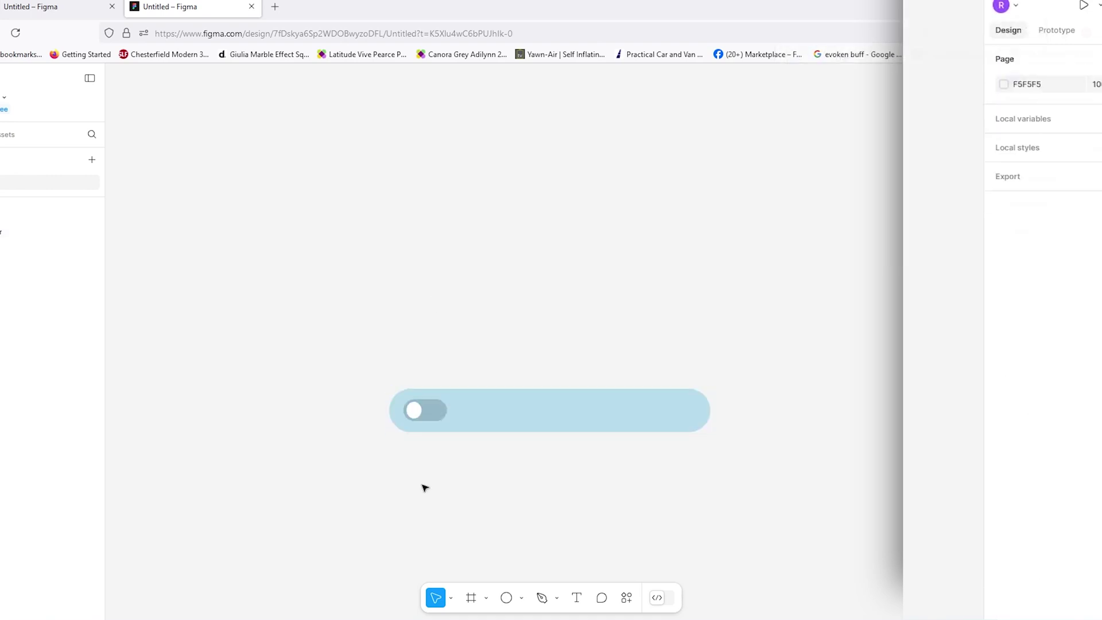
pyautogui.hotkey('ctrl', 'a')
pyautogui.press('Escape')
pyautogui.hotkey('ctrl', 'a')
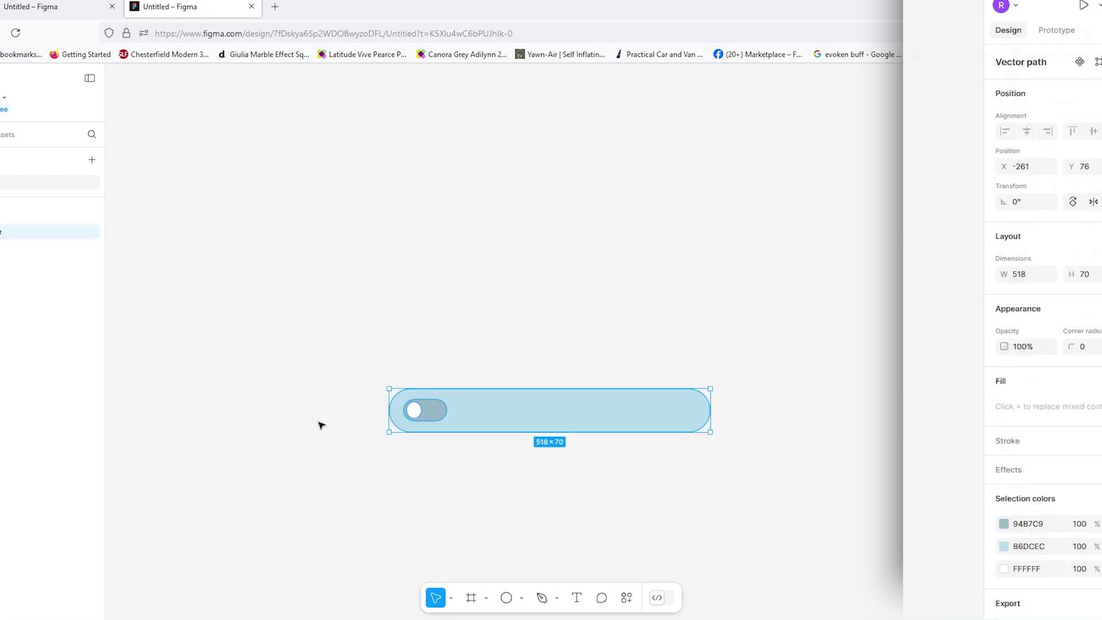
pyautogui.hotkey('ctrl', 'z')
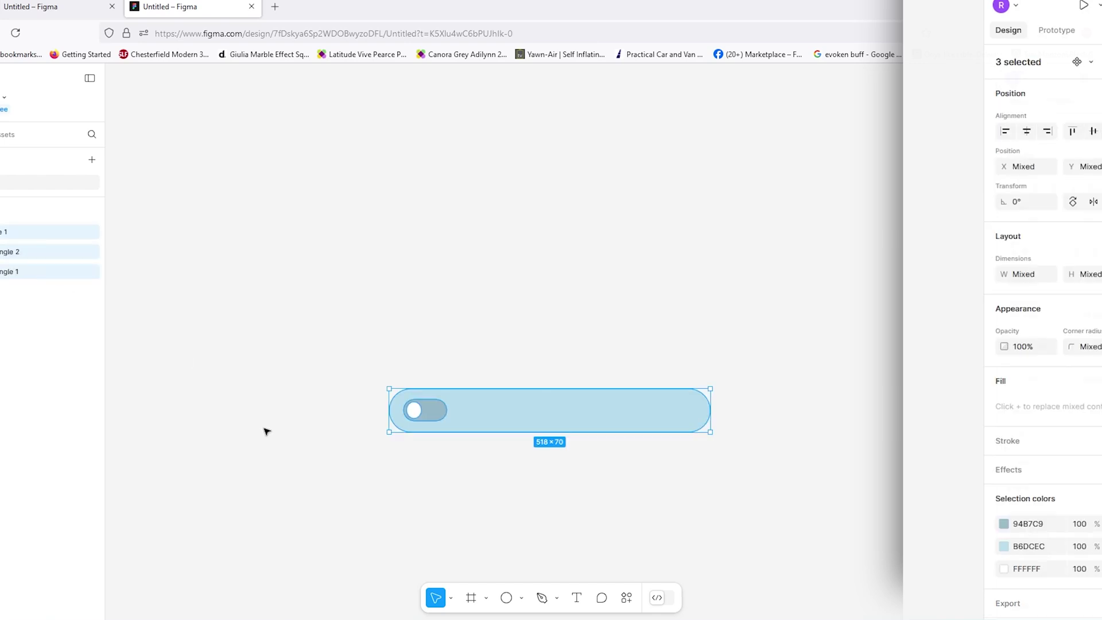
# - Slide the white knob to the right end of the track
pyautogui.click(265, 431)
pyautogui.click(414, 411)
pyautogui.moveTo(419, 411); pyautogui.dragTo(436, 414)
pyautogui.click(449, 485)
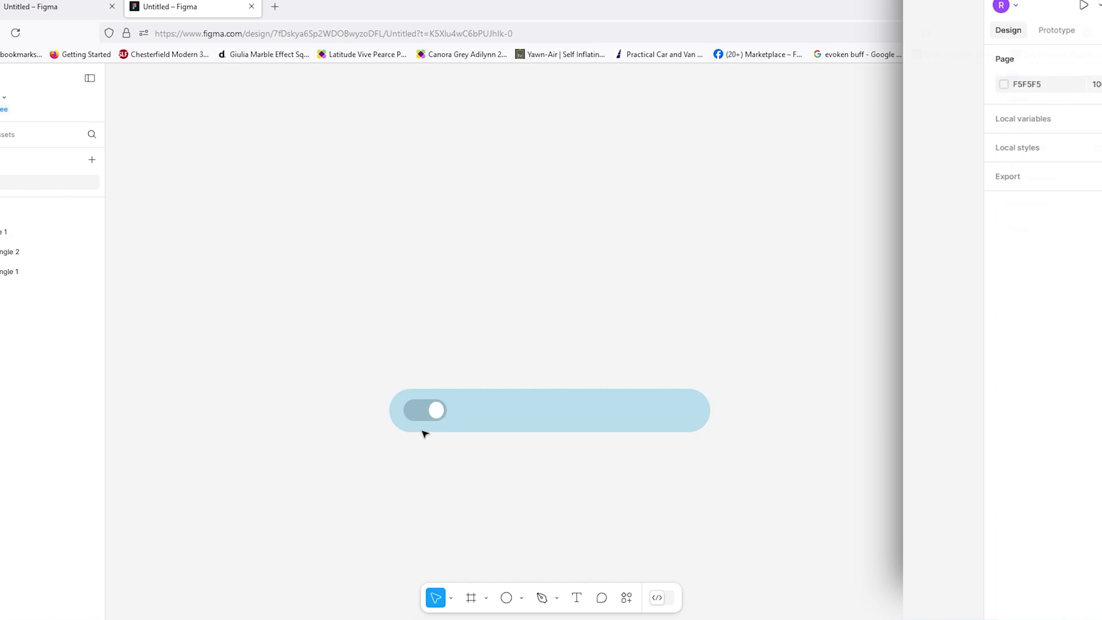
# - Change the toggle track's fill to bright green 2ACE87
pyautogui.click(422, 414)
pyautogui.click(1004, 406)
pyautogui.moveTo(919, 451); pyautogui.dragTo(905, 453)
pyautogui.moveTo(960, 302); pyautogui.dragTo(956, 296)
pyautogui.click(162, 345)
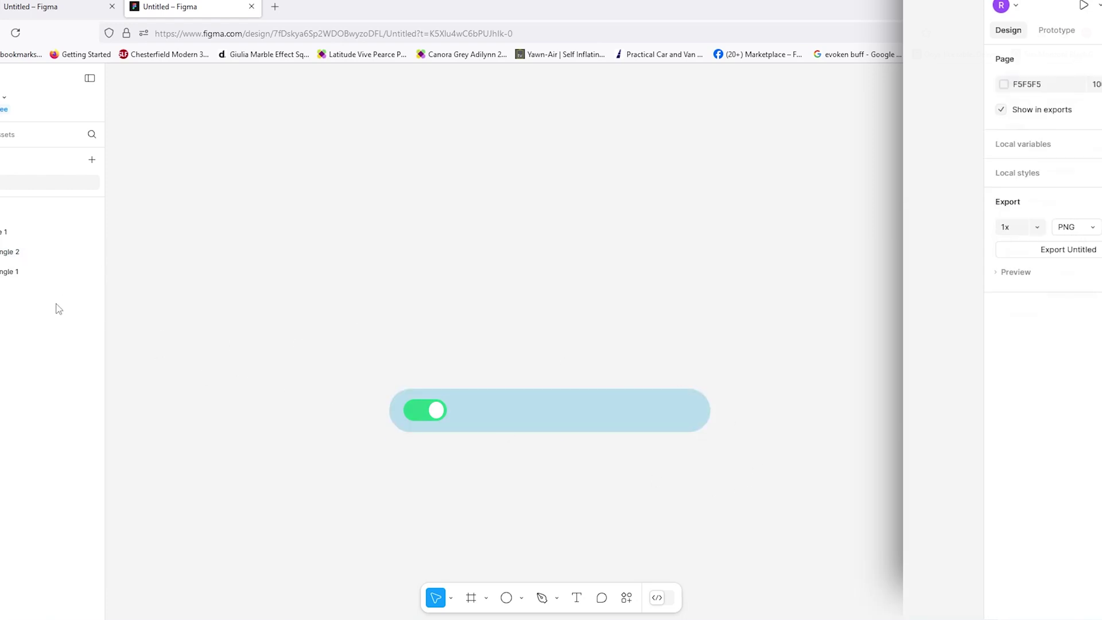
# - Flatten the three layers and export the on-position toggle as Vector(3).png
pyautogui.click(33, 273)
pyautogui.keyDown('shift'); pyautogui.click(25, 234); pyautogui.keyUp('shift')
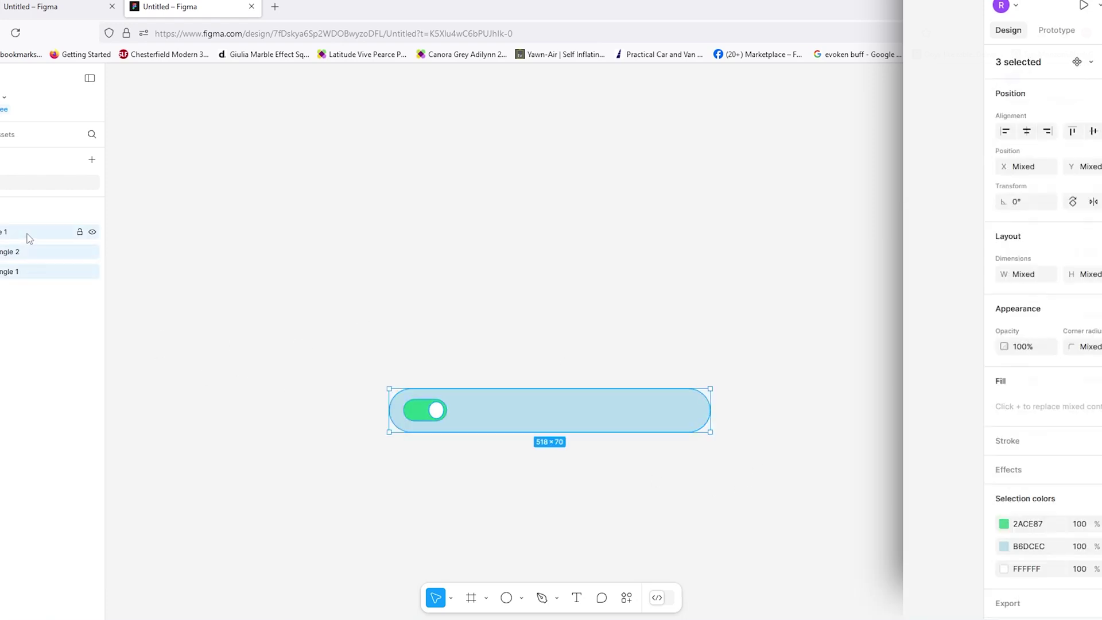
pyautogui.rightClick(28, 238)
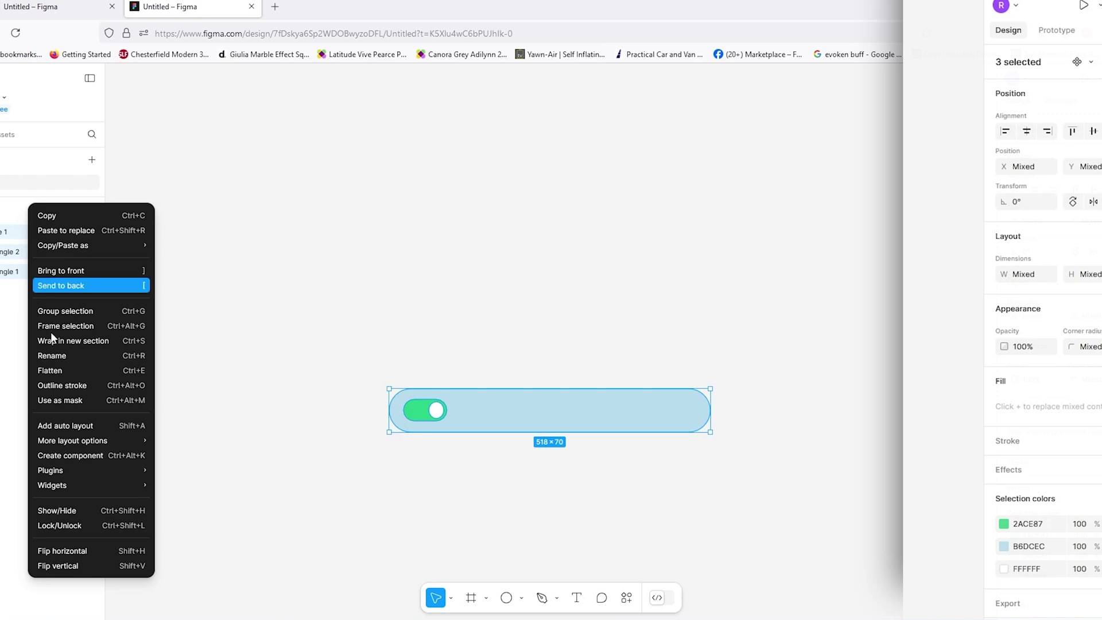
pyautogui.click(58, 371)
pyautogui.scroll(-1, 1036, 586)
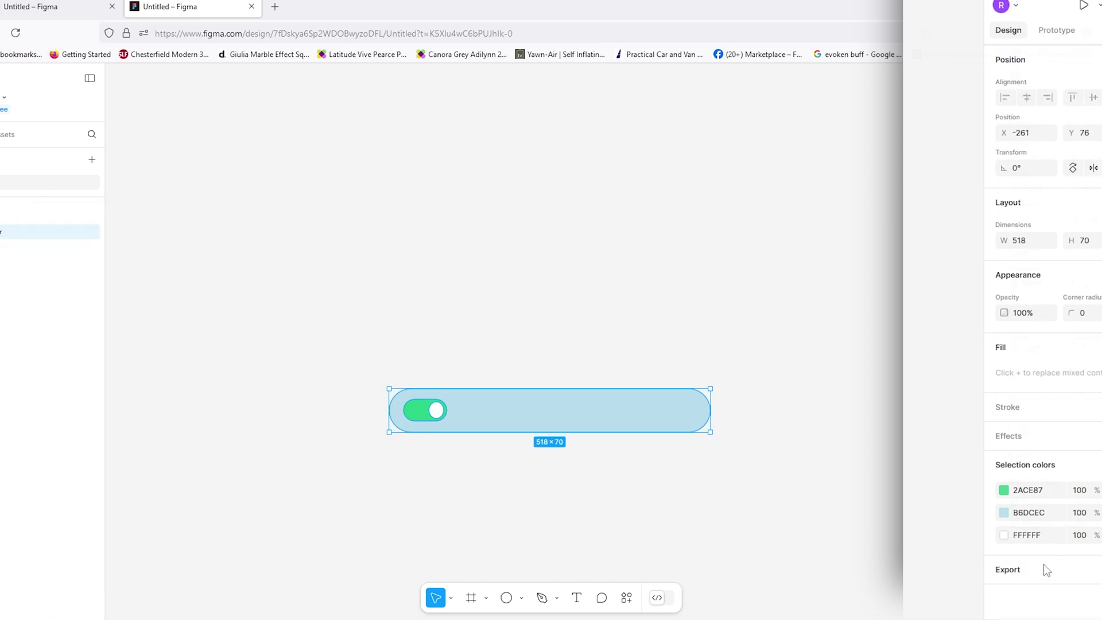
pyautogui.click(1097, 570)
pyautogui.scroll(-1, 1096, 531)
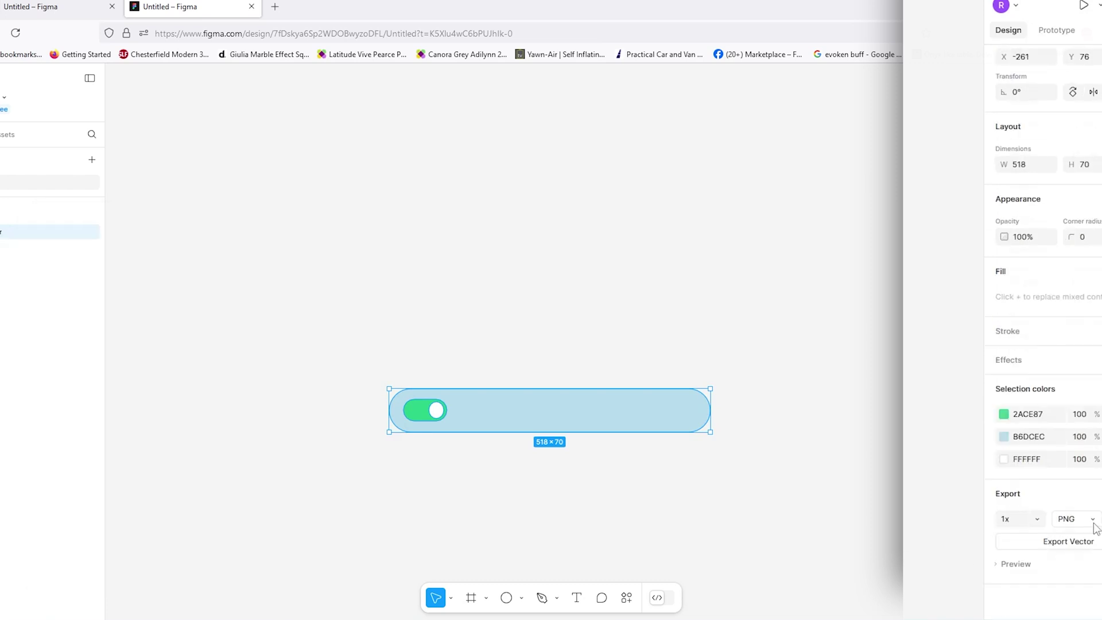
pyautogui.click(1061, 543)
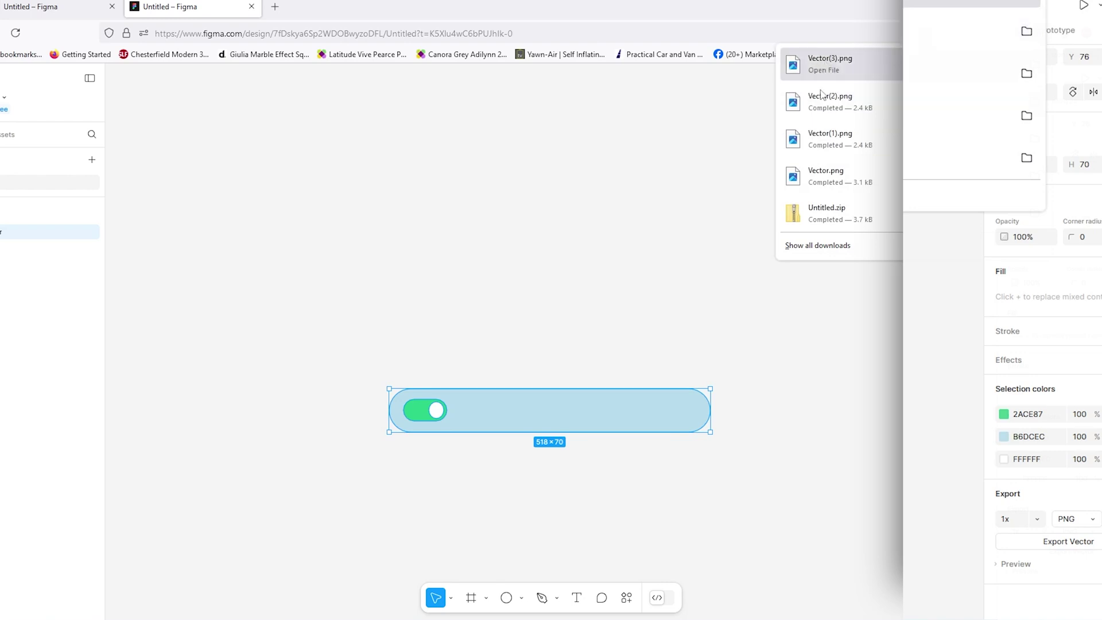
pyautogui.click(671, 235)
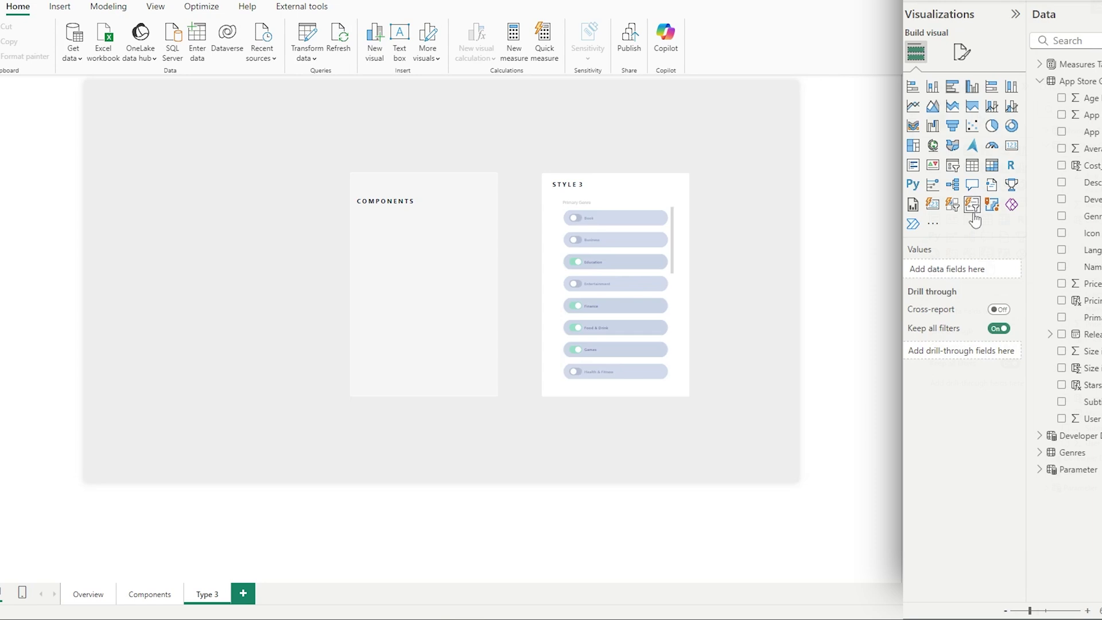
# - Add a slicer inside the Components card using the Primary Genre field
pyautogui.click(974, 215)
pyautogui.moveTo(177, 214); pyautogui.dragTo(416, 318)
pyautogui.click(1062, 317)
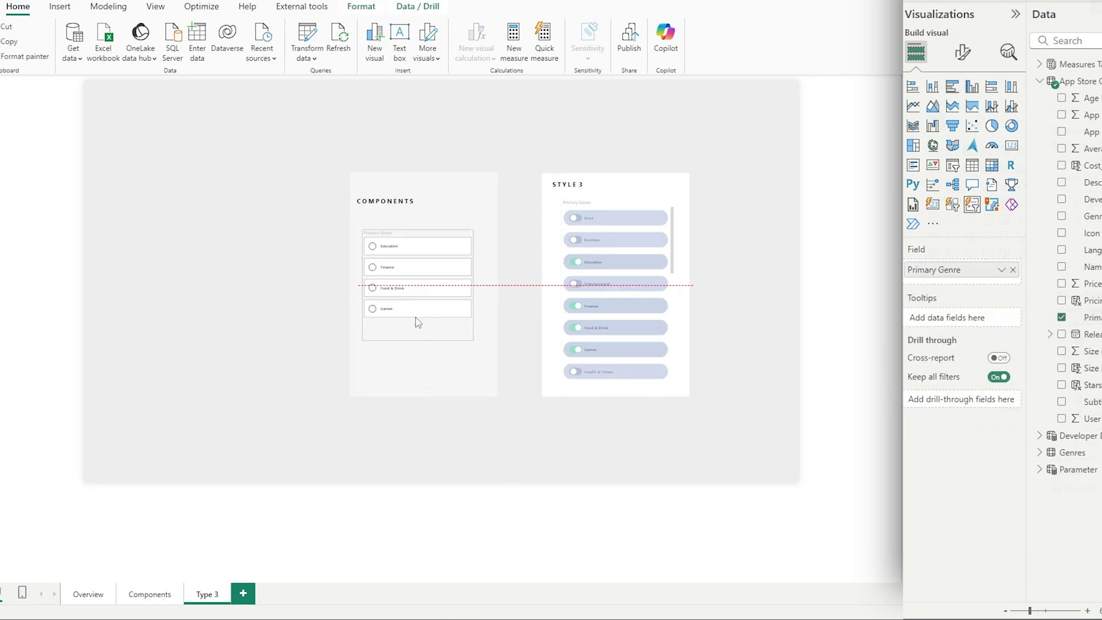
# - Turn on the slicer's selection icon and remove the button borders
pyautogui.click(971, 62)
pyautogui.click(1009, 266)
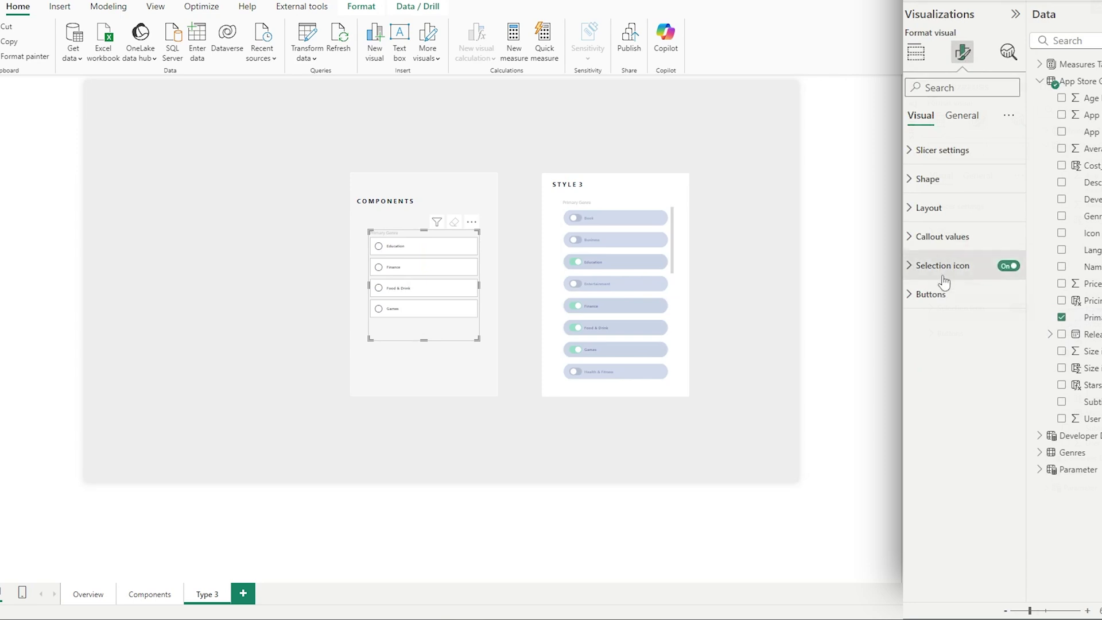
pyautogui.click(931, 294)
pyautogui.scroll(-1, 980, 367)
pyautogui.click(1002, 419)
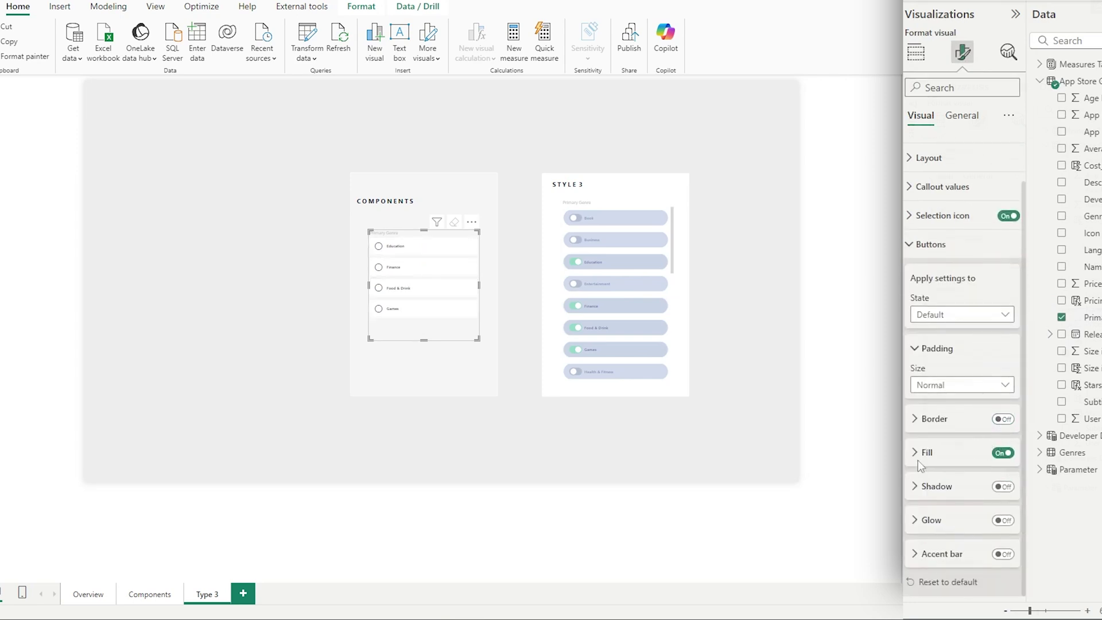
pyautogui.click(970, 455)
pyautogui.scroll(-3, 966, 476)
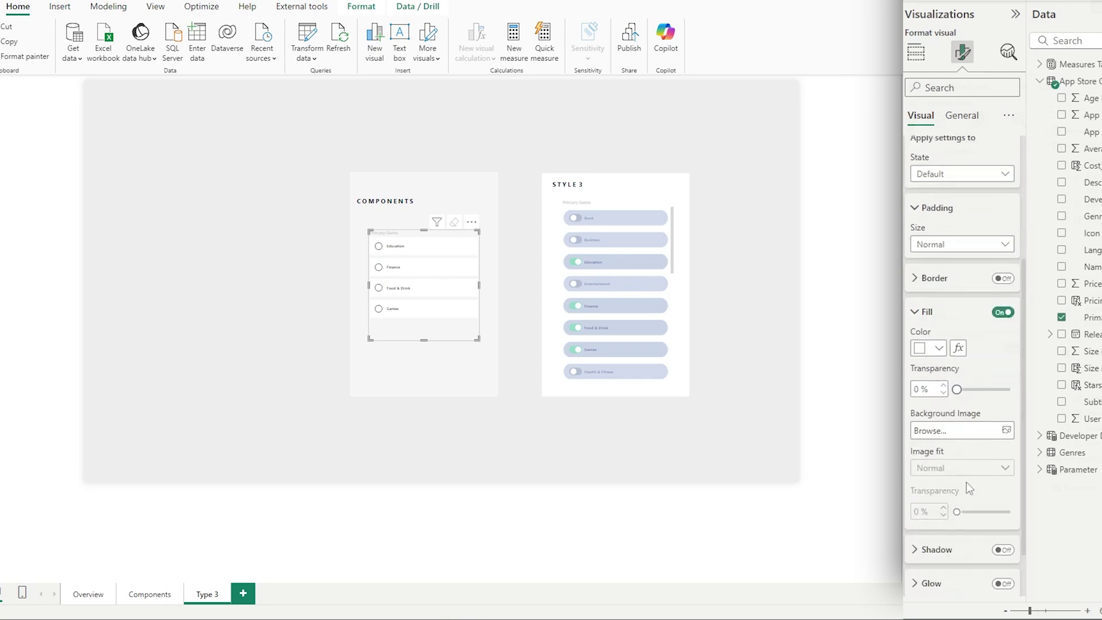
# - Set Vector(2).png as the button background with Fill fit and a fully transparent fill
pyautogui.click(1006, 432)
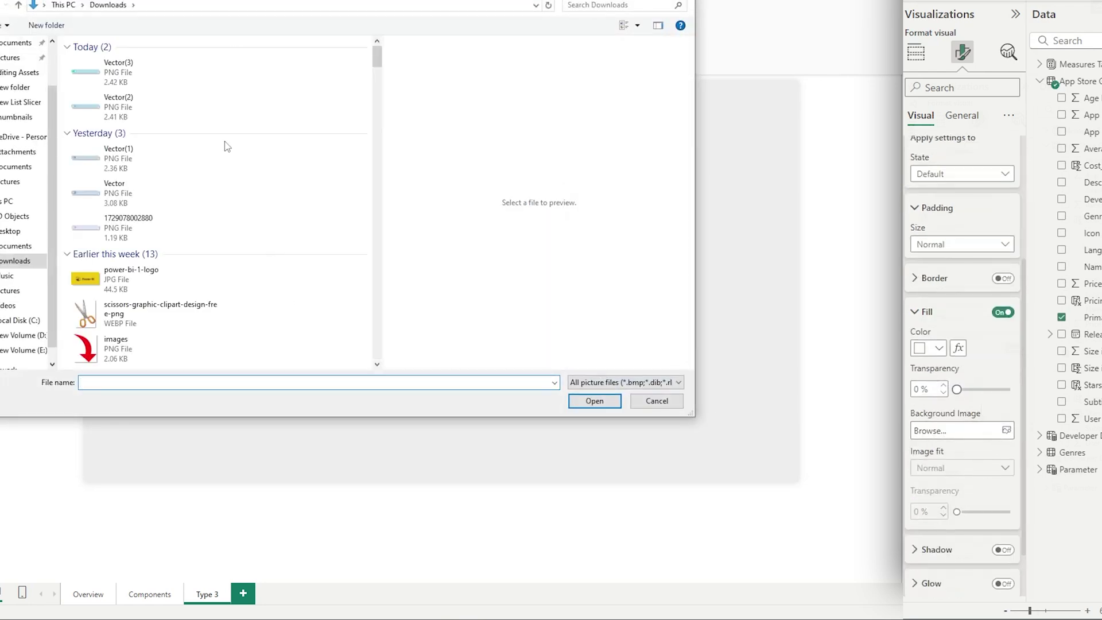
pyautogui.doubleClick(119, 106)
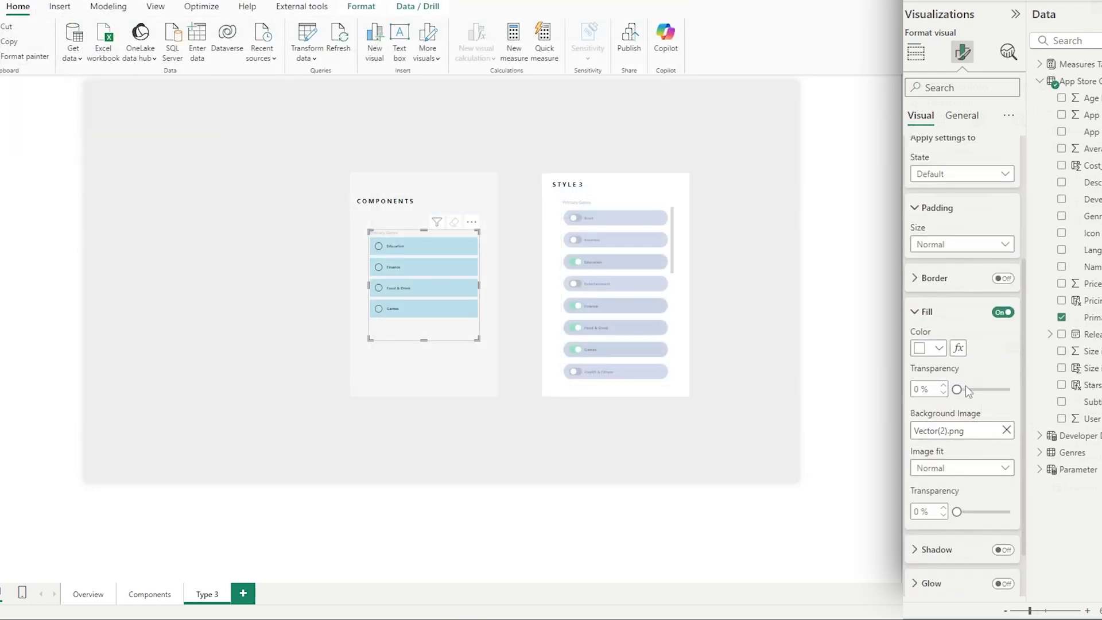
pyautogui.click(939, 469)
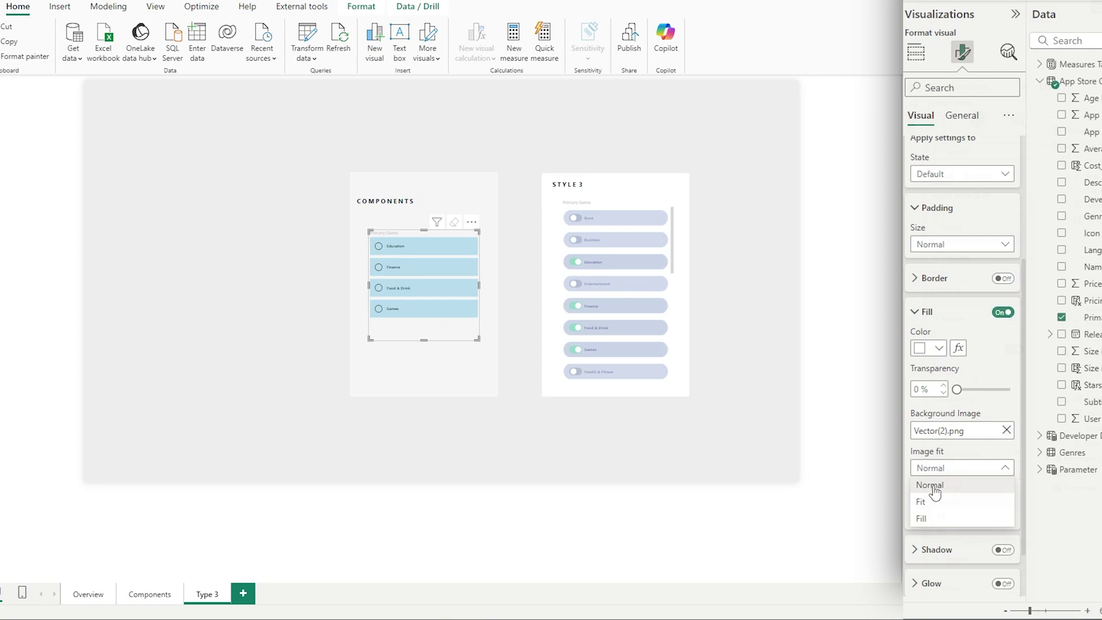
pyautogui.click(922, 518)
pyautogui.scroll(-1, 965, 402)
pyautogui.moveTo(958, 327); pyautogui.dragTo(1020, 335)
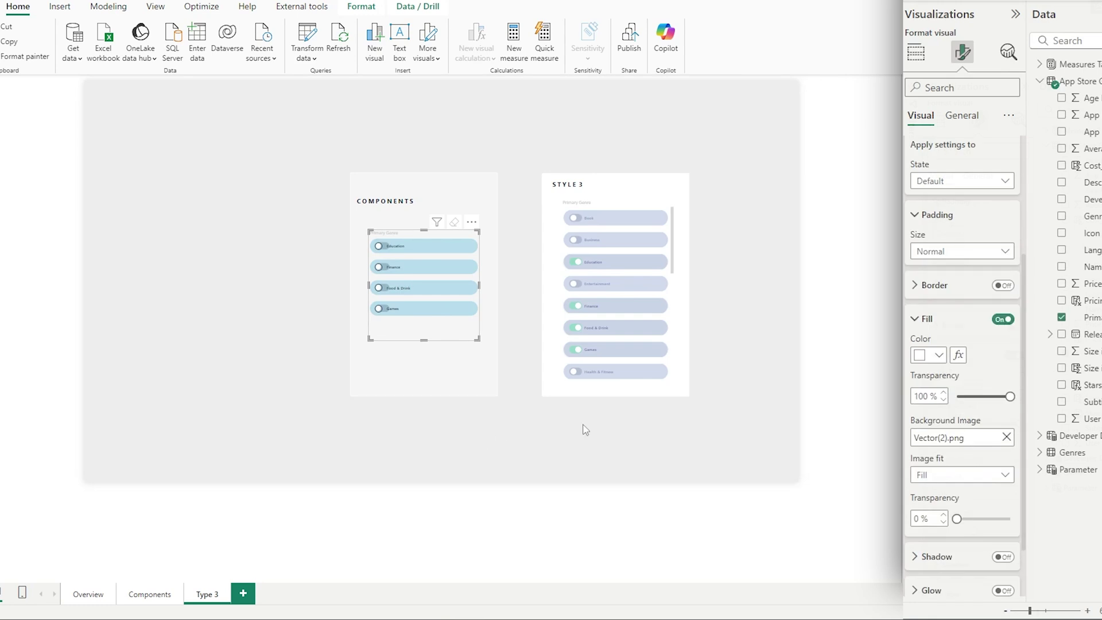
# - Give the Selected state a Vector(3).png background with Fill fit, then test with Games
pyautogui.click(962, 182)
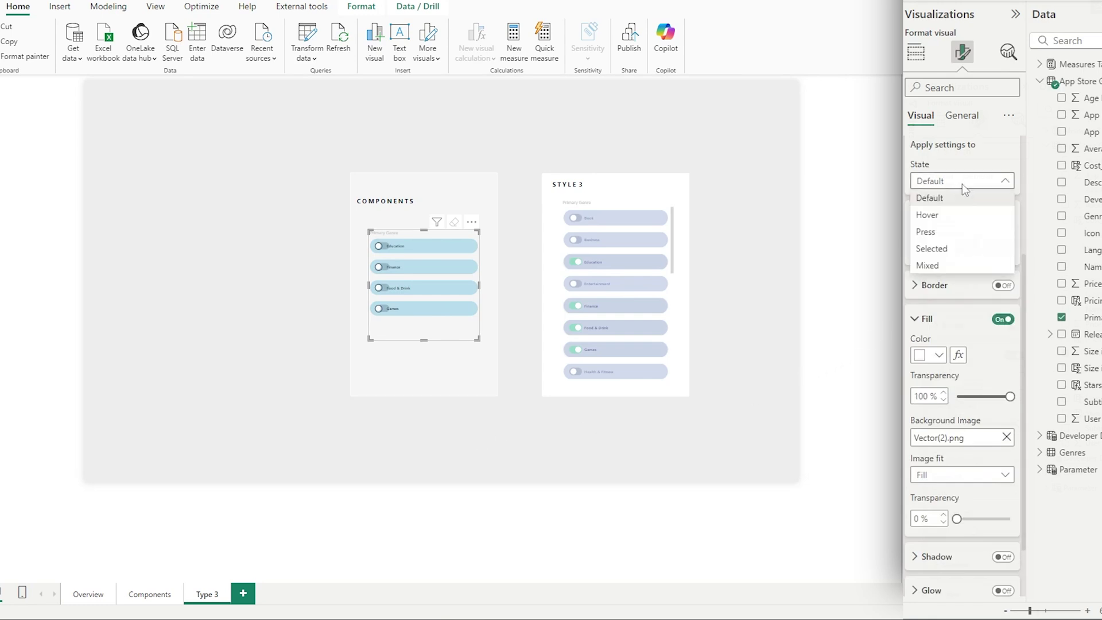
pyautogui.click(938, 247)
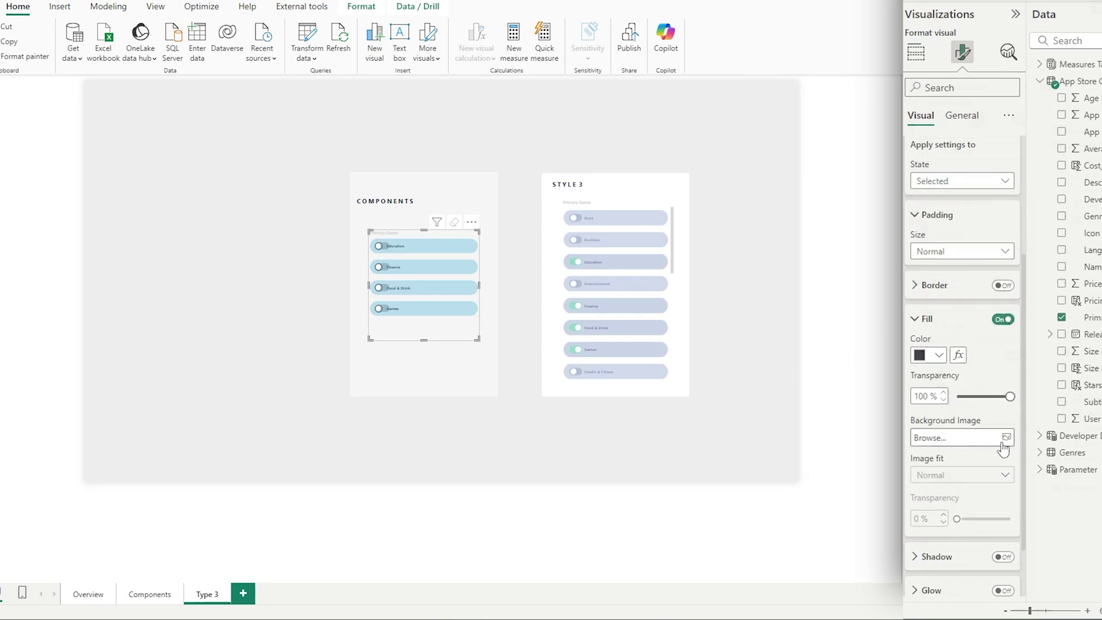
pyautogui.click(1005, 442)
pyautogui.doubleClick(162, 76)
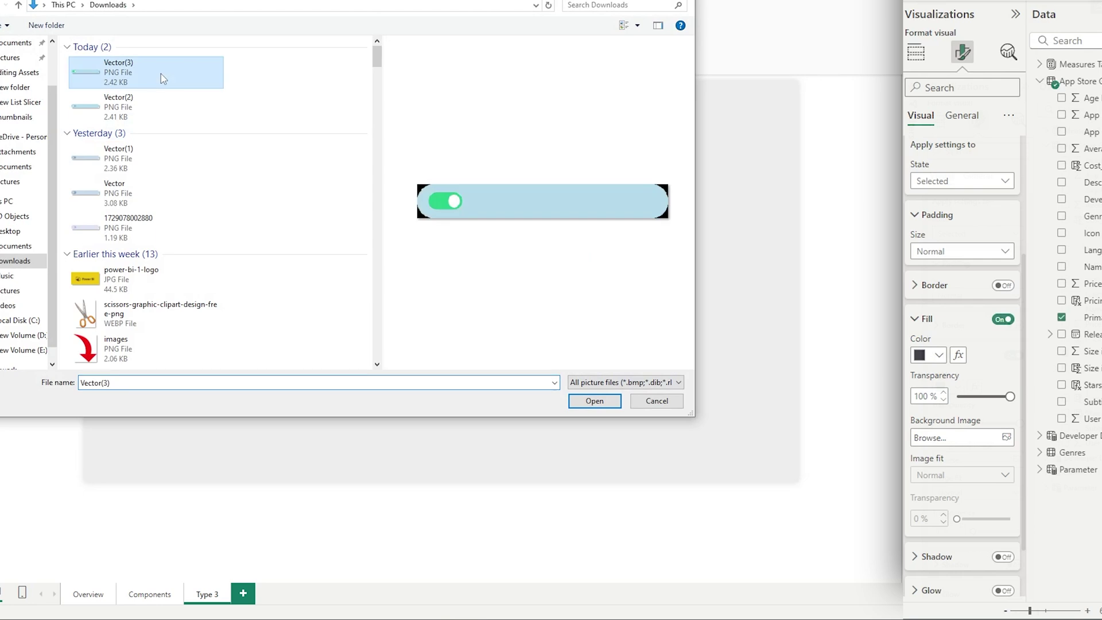
pyautogui.click(954, 475)
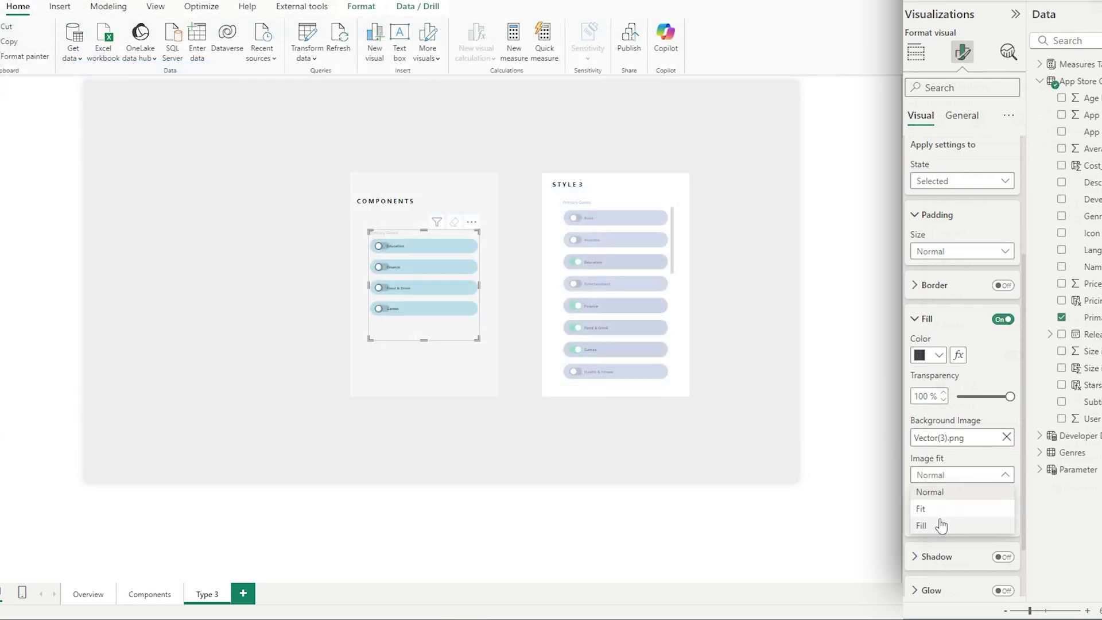
pyautogui.click(940, 526)
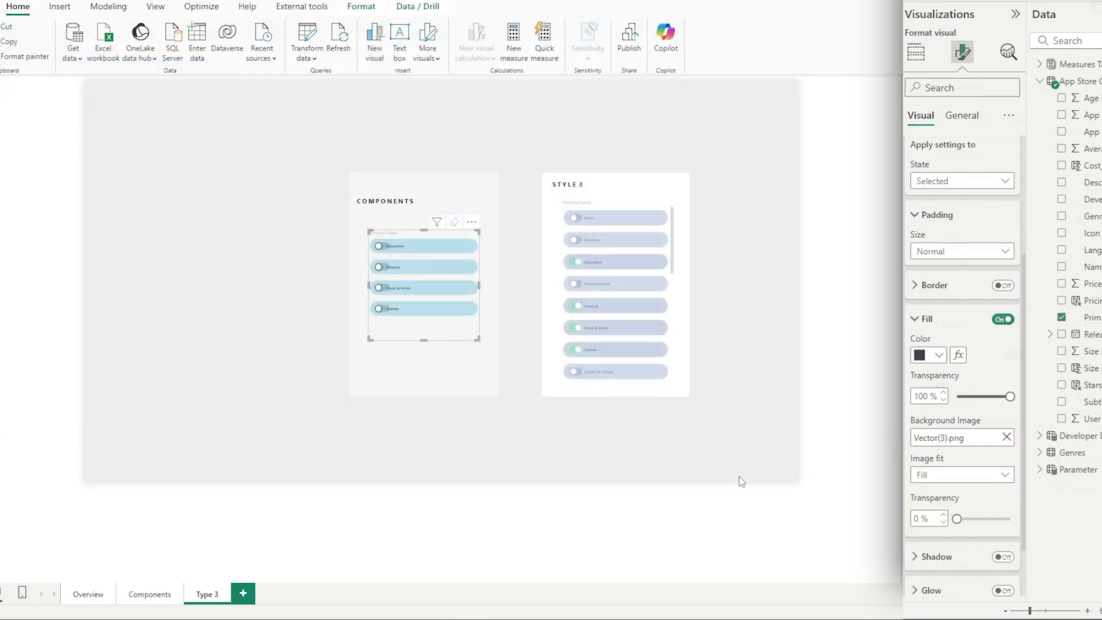
pyautogui.click(419, 288)
pyautogui.click(410, 312)
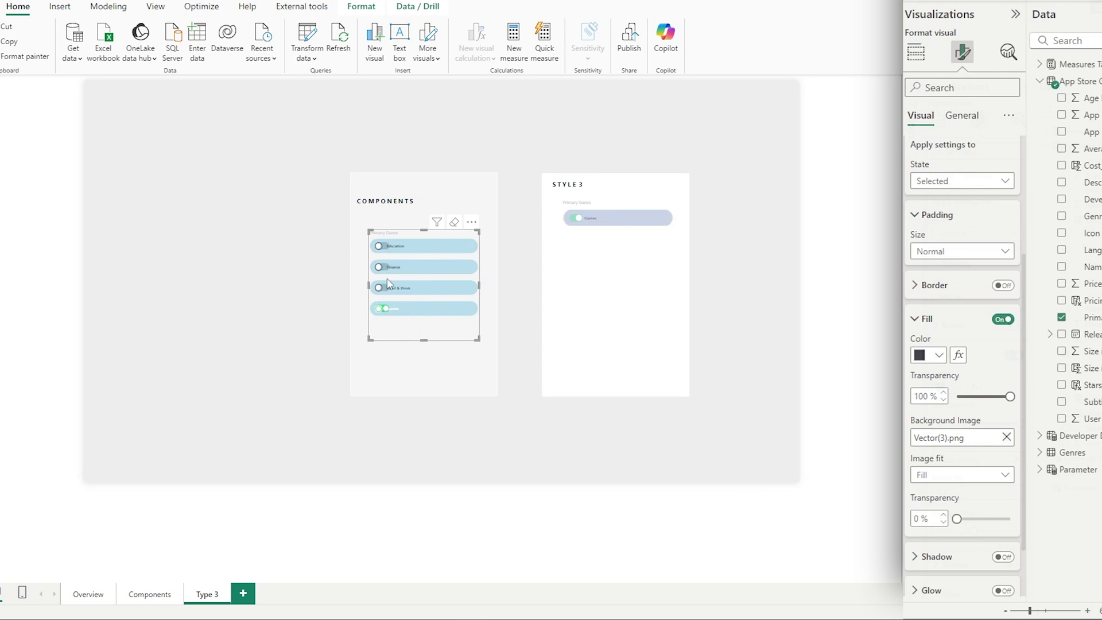
# - Turn off Single select so the slicer accepts several genres
pyautogui.scroll(5, 959, 270)
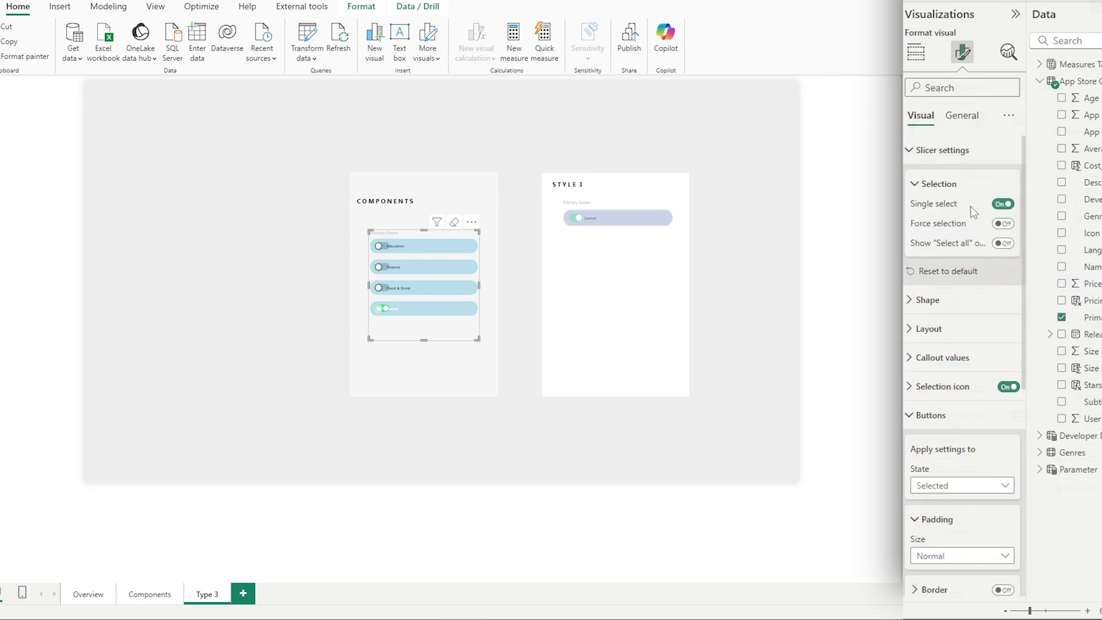
pyautogui.click(1003, 204)
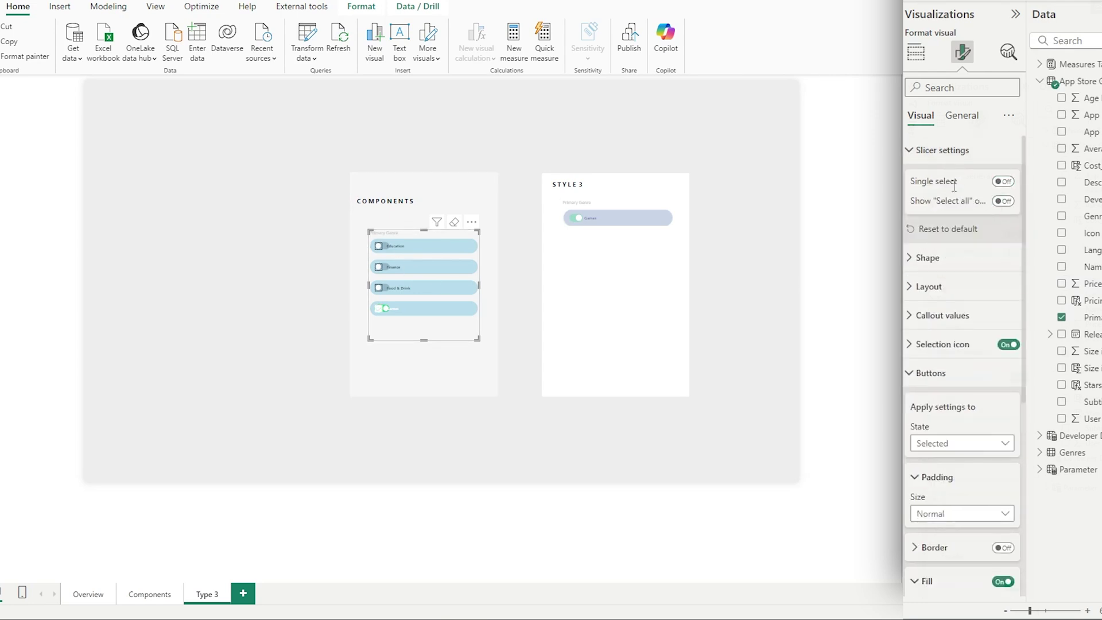
pyautogui.click(943, 150)
pyautogui.click(919, 292)
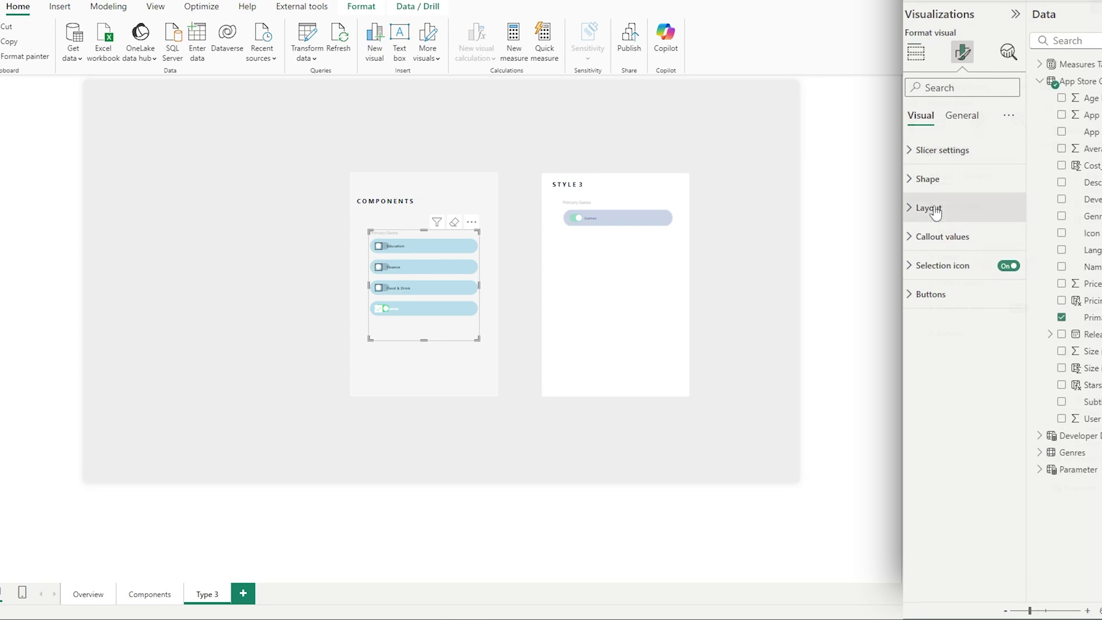
# - Make the default-state selection icons 100% transparent and switch Food & Drink on
pyautogui.click(940, 267)
pyautogui.click(940, 334)
pyautogui.click(937, 352)
pyautogui.moveTo(973, 449); pyautogui.dragTo(1011, 448)
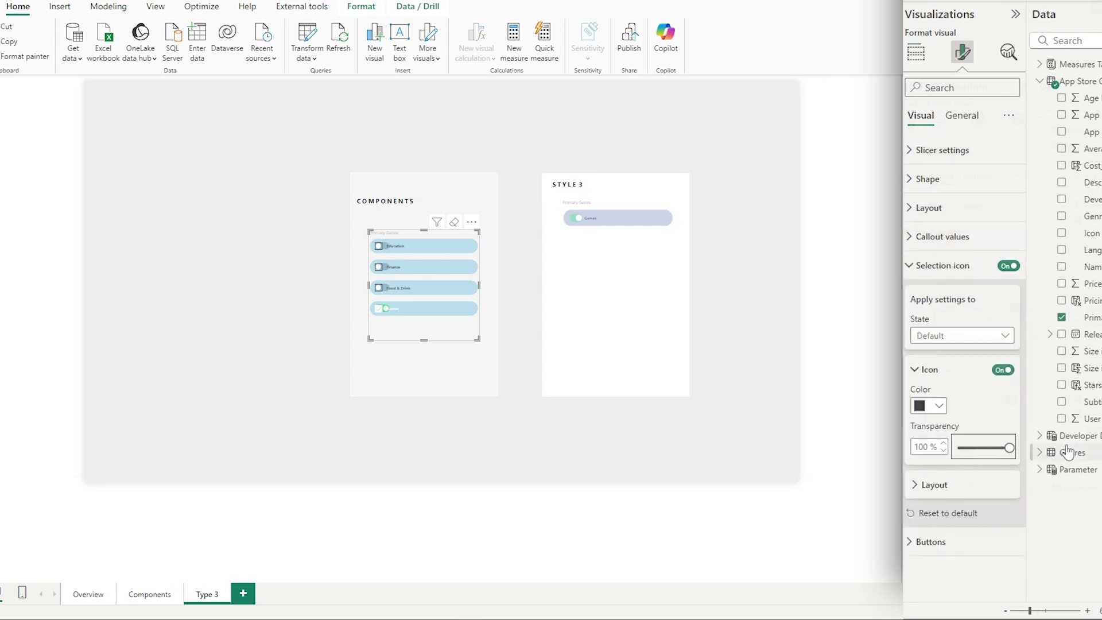
pyautogui.click(942, 337)
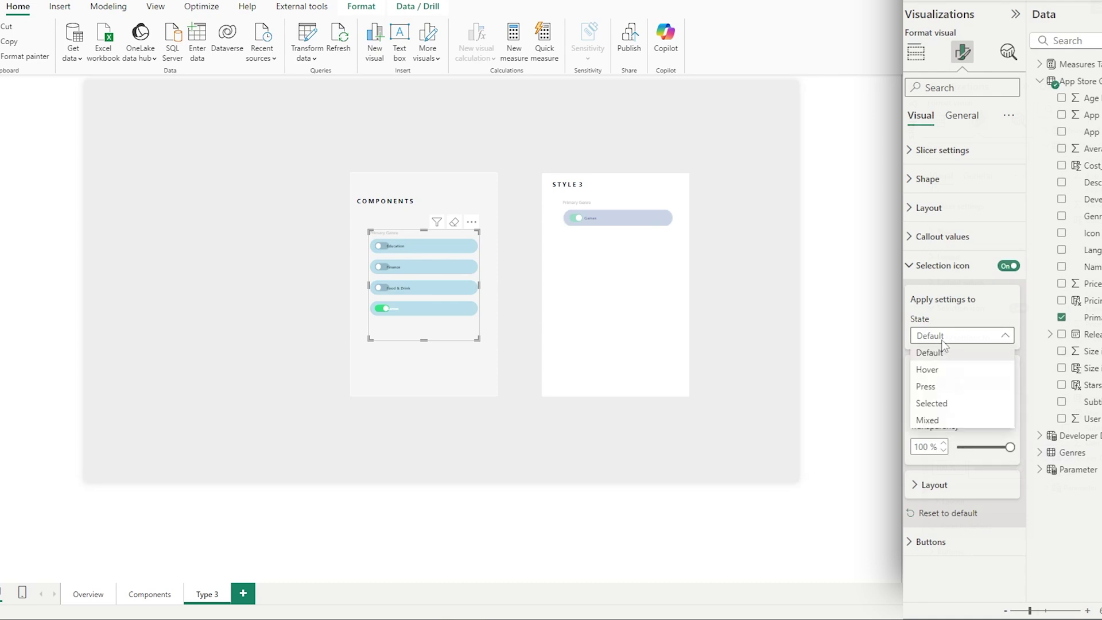
pyautogui.click(938, 400)
pyautogui.click(936, 337)
pyautogui.click(931, 367)
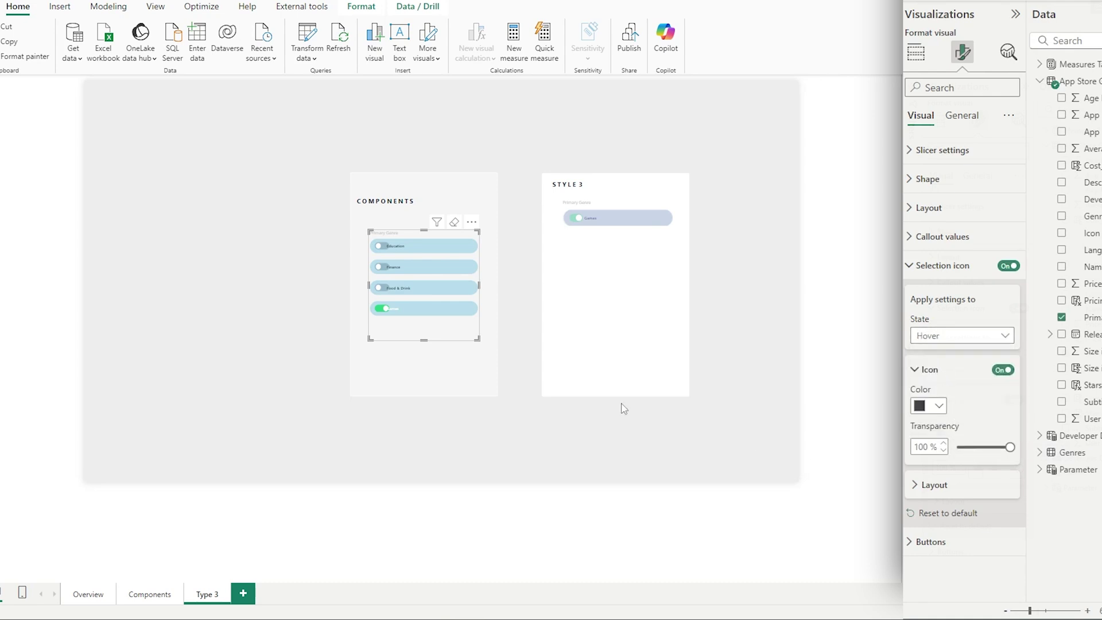
pyautogui.click(418, 289)
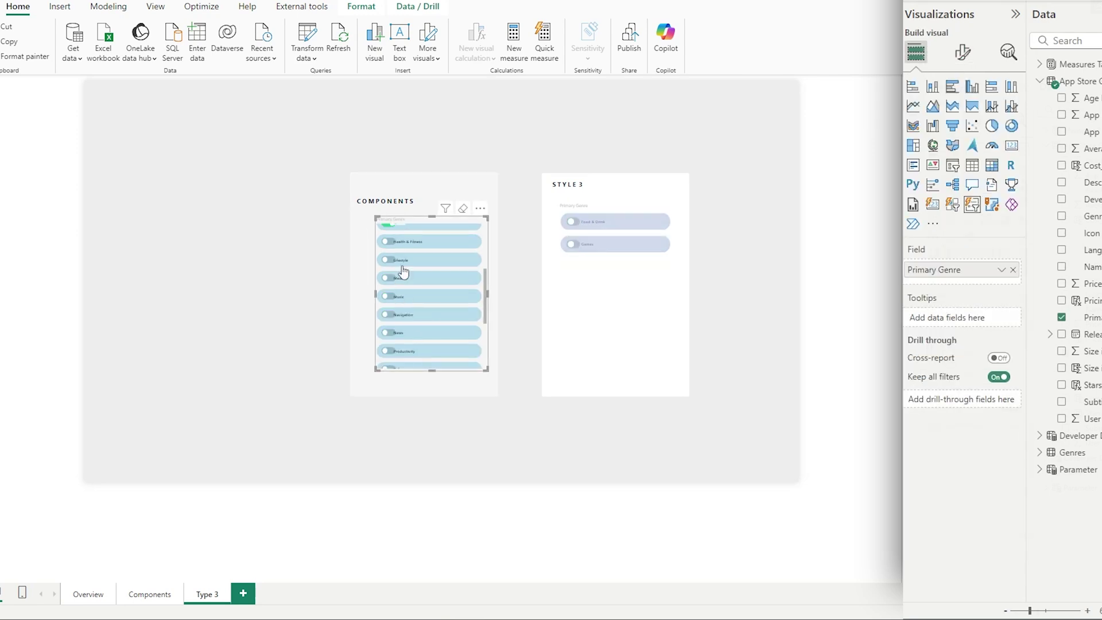
# - Narrow the Components slicer slightly and test toggling Games and Finance
pyautogui.moveTo(486, 371); pyautogui.dragTo(467, 373)
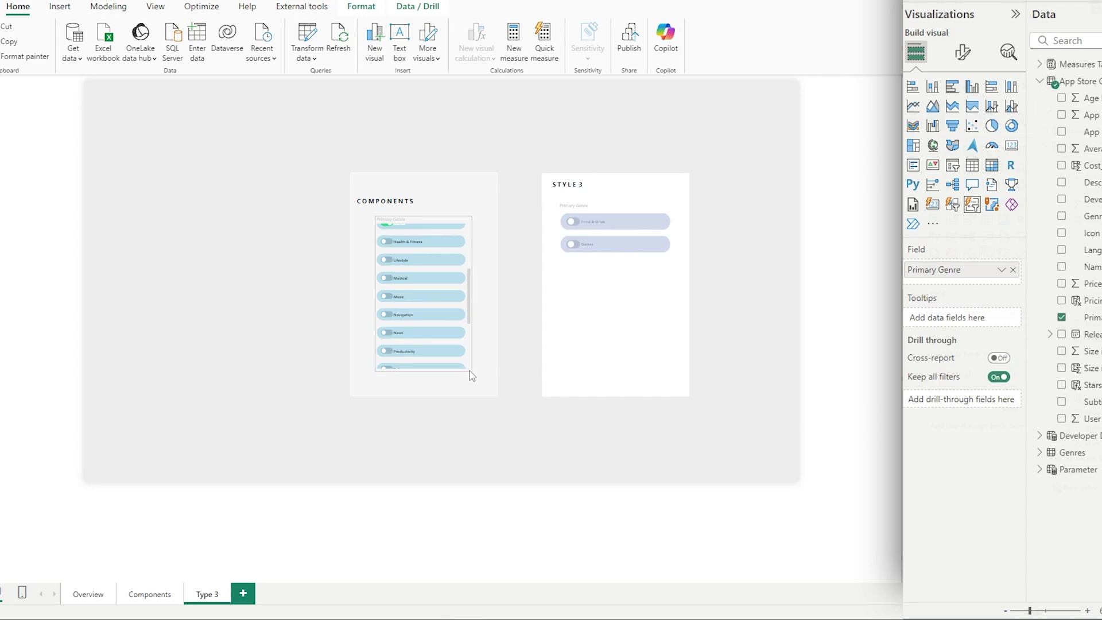
pyautogui.scroll(5, 460, 298)
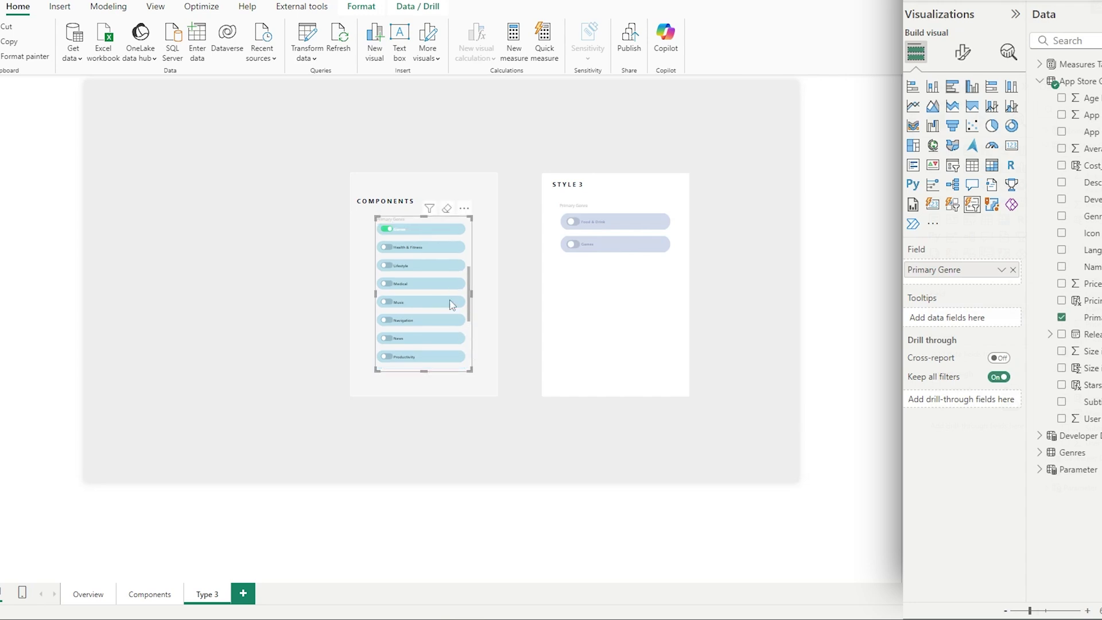
pyautogui.scroll(1, 400, 335)
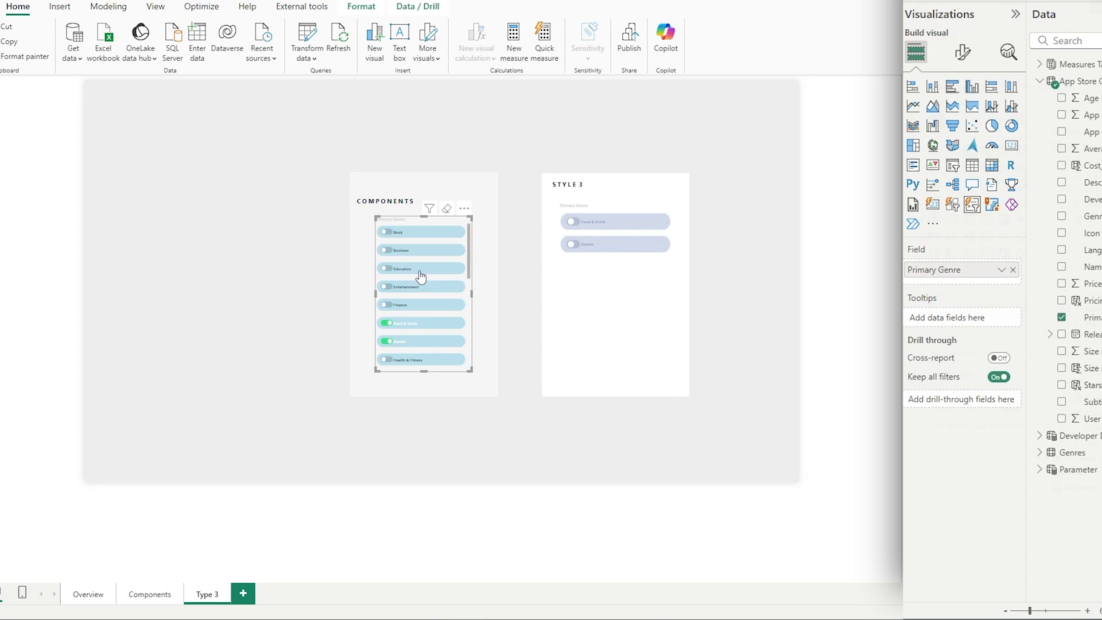
pyautogui.scroll(-2, 434, 315)
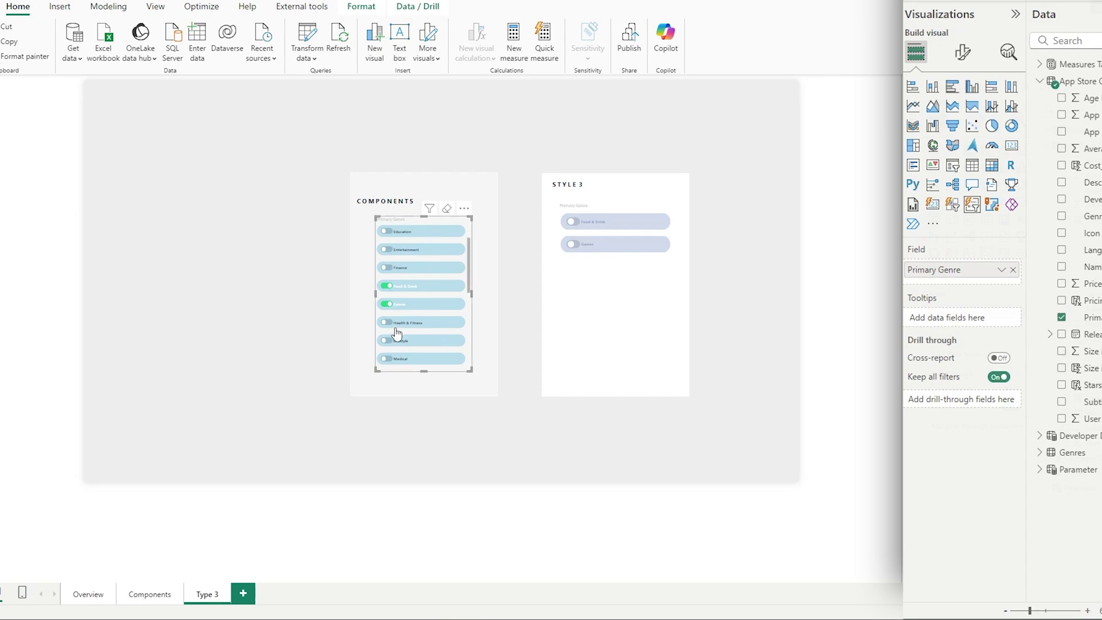
pyautogui.click(416, 310)
pyautogui.click(389, 306)
pyautogui.click(416, 275)
# - Set the default-state genre label colour to #5F72A6
pyautogui.click(963, 52)
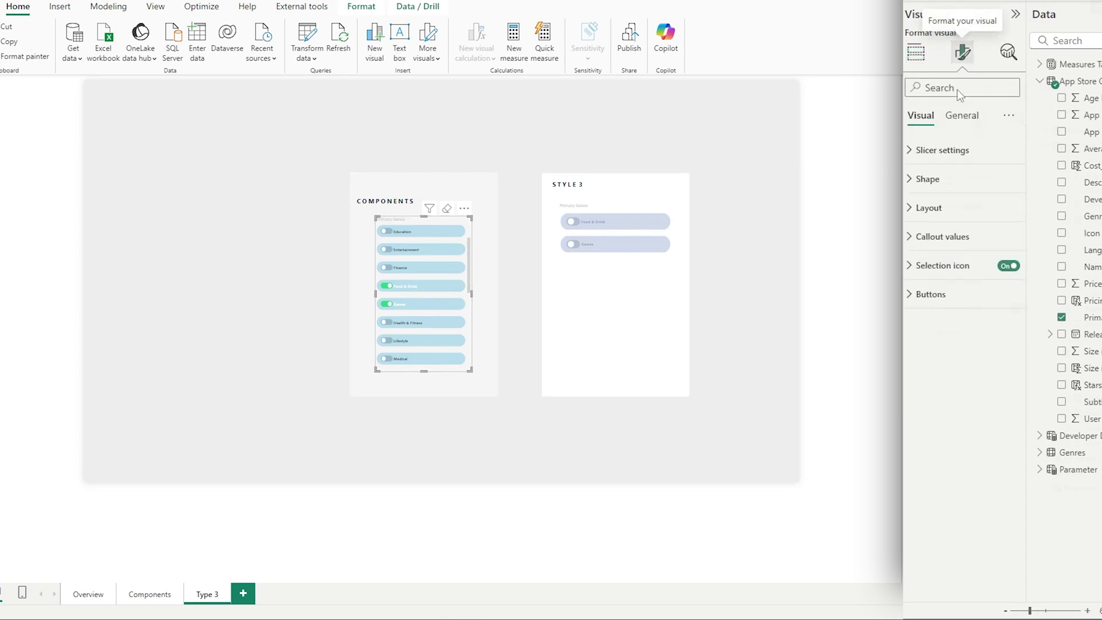
pyautogui.click(943, 237)
pyautogui.click(956, 306)
pyautogui.click(956, 329)
pyautogui.scroll(-3, 959, 443)
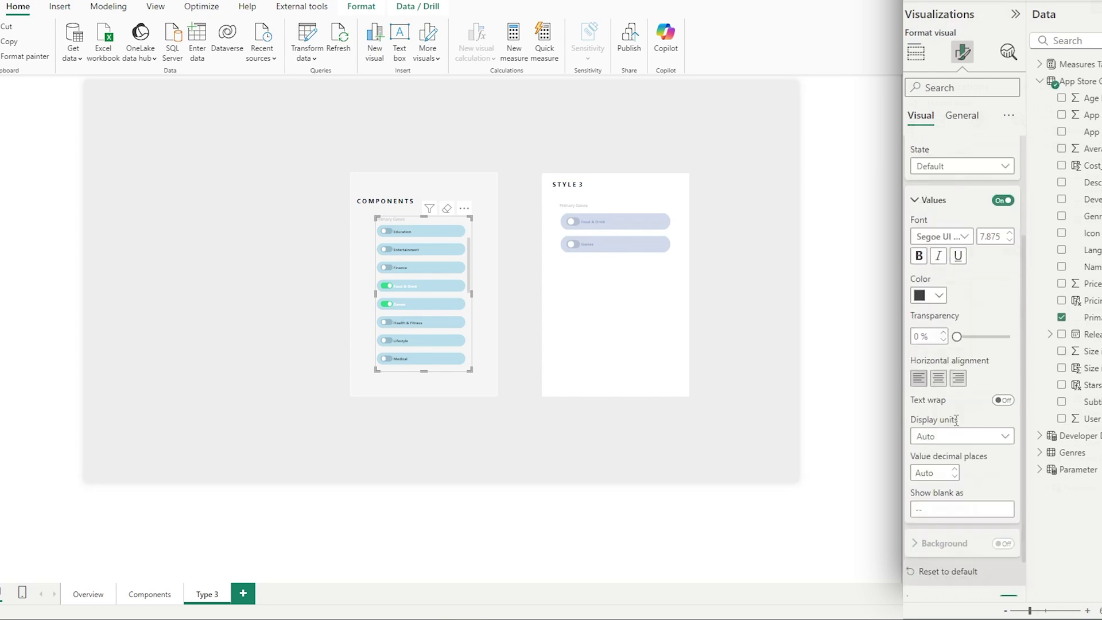
pyautogui.click(929, 295)
pyautogui.click(966, 534)
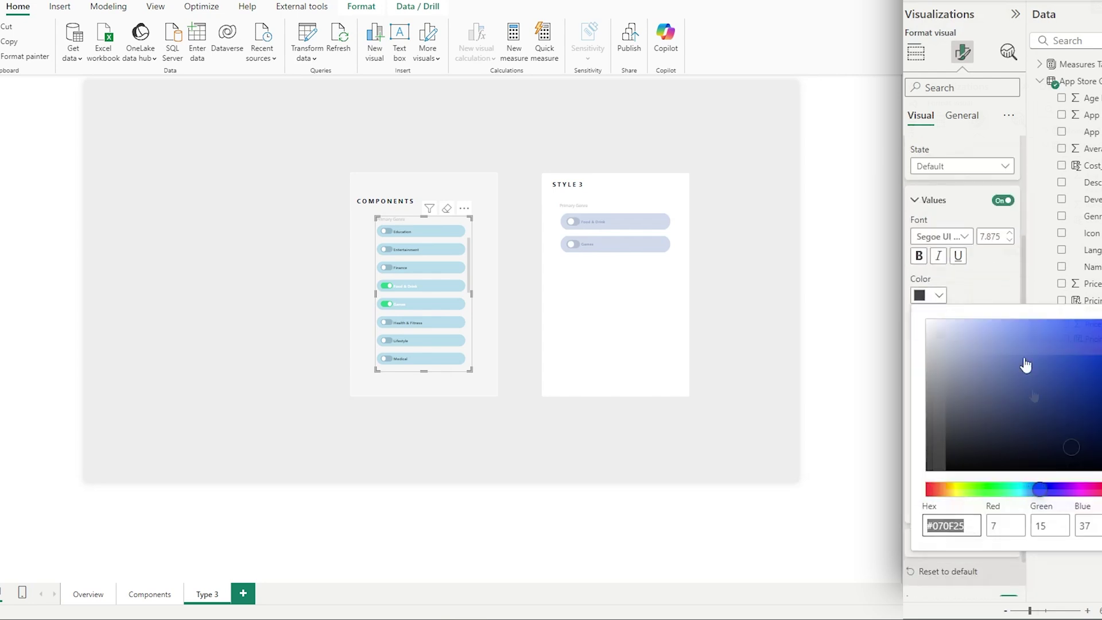
pyautogui.click(1022, 341)
pyautogui.click(1000, 369)
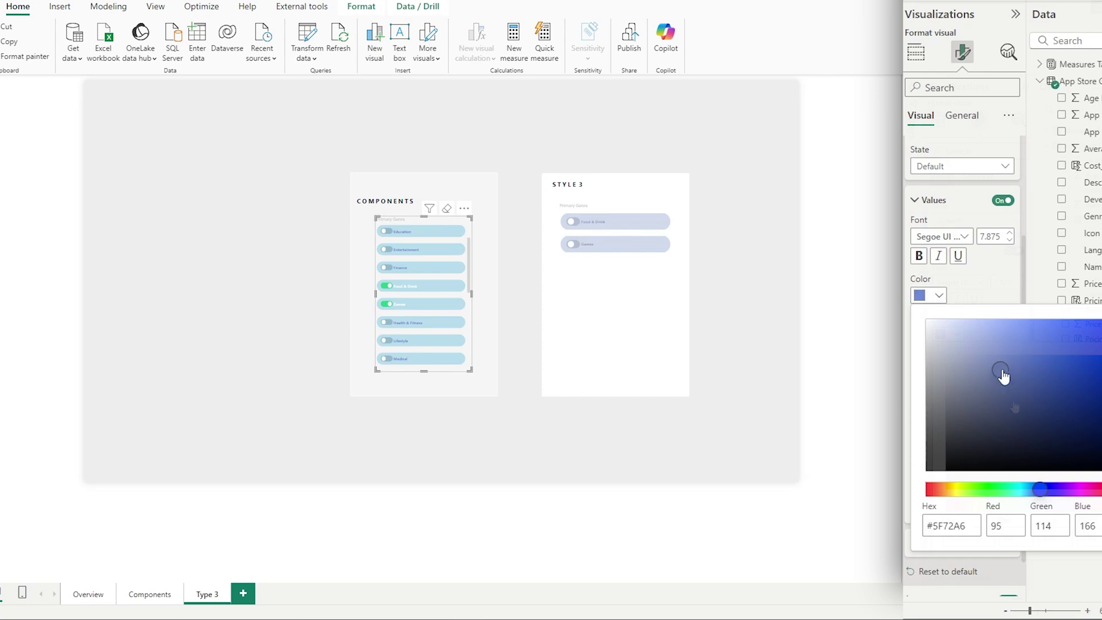
pyautogui.click(946, 175)
# - Set the selected-state genre label colour to #285591
pyautogui.click(944, 166)
pyautogui.click(936, 231)
pyautogui.click(929, 296)
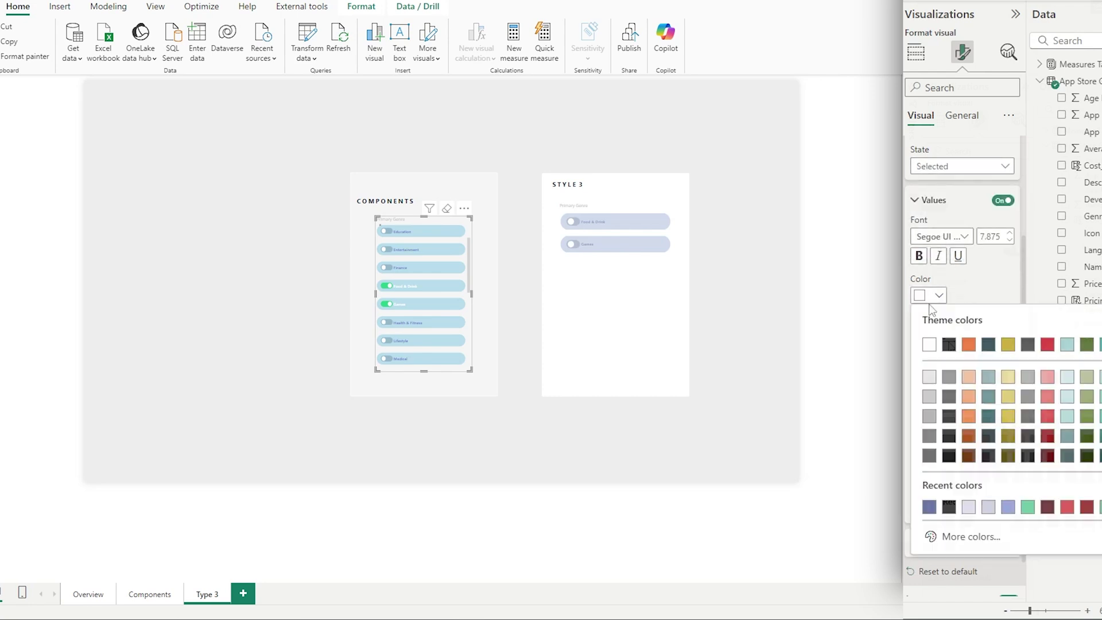
pyautogui.click(976, 537)
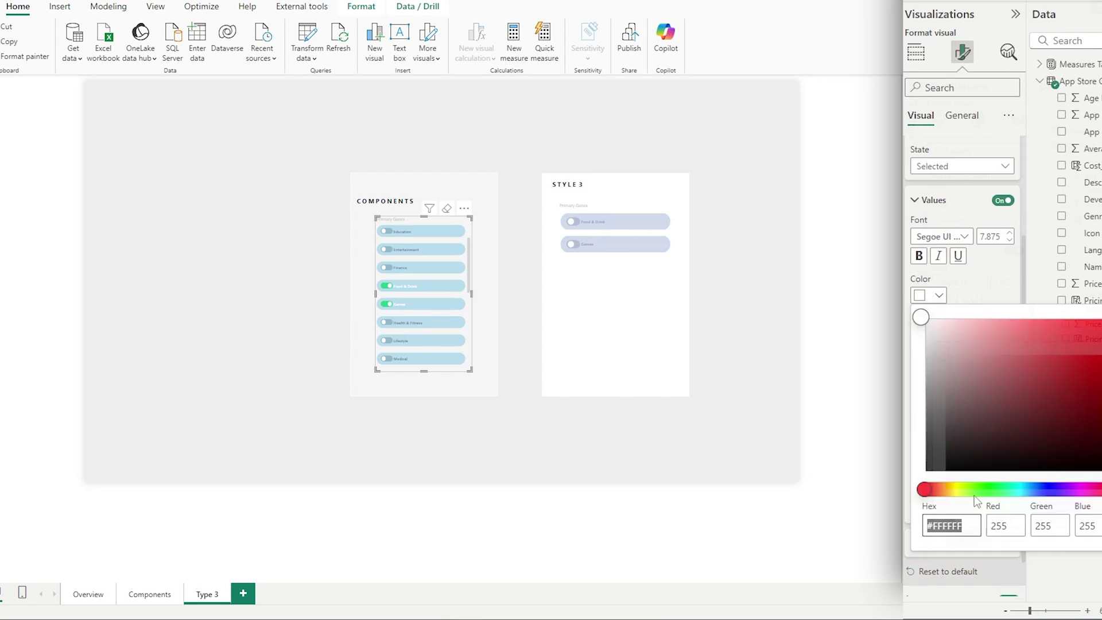
pyautogui.moveTo(1014, 490); pyautogui.dragTo(1035, 489)
pyautogui.click(1028, 365)
pyautogui.moveTo(1052, 375); pyautogui.dragTo(1061, 385)
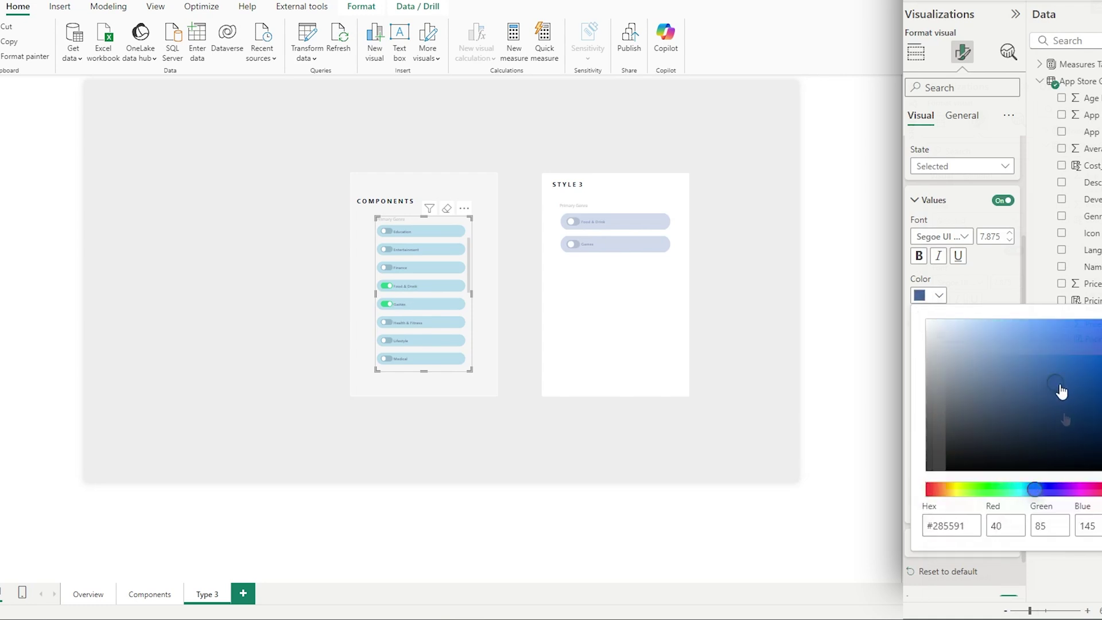
pyautogui.click(832, 385)
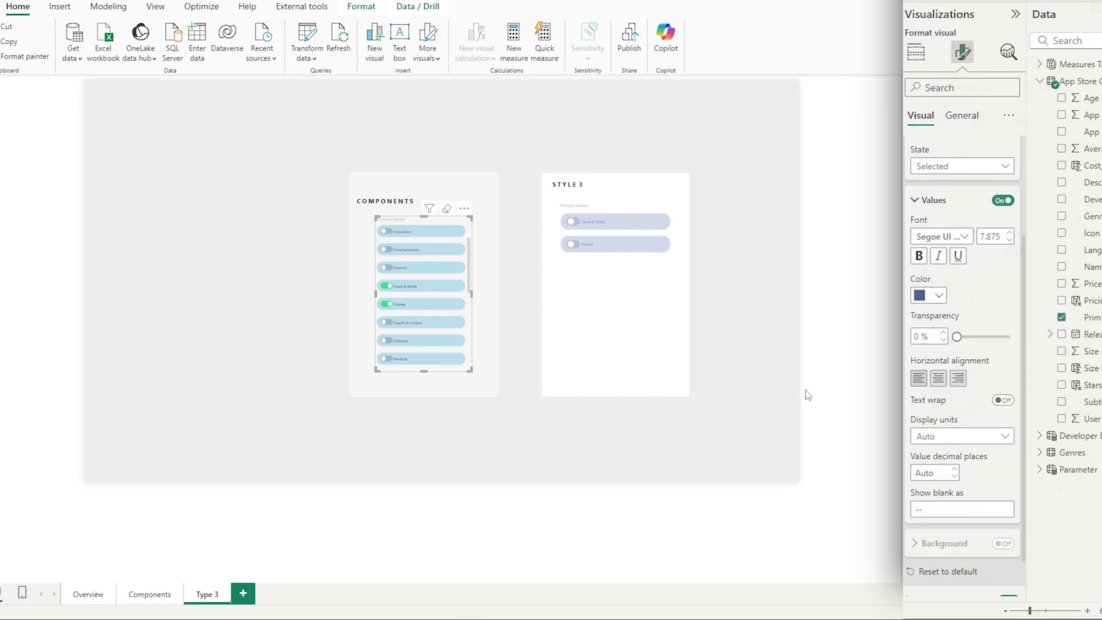
# - Switch on the Finance, Entertainment and Health & Fitness genres to preview the labels
pyautogui.click(785, 394)
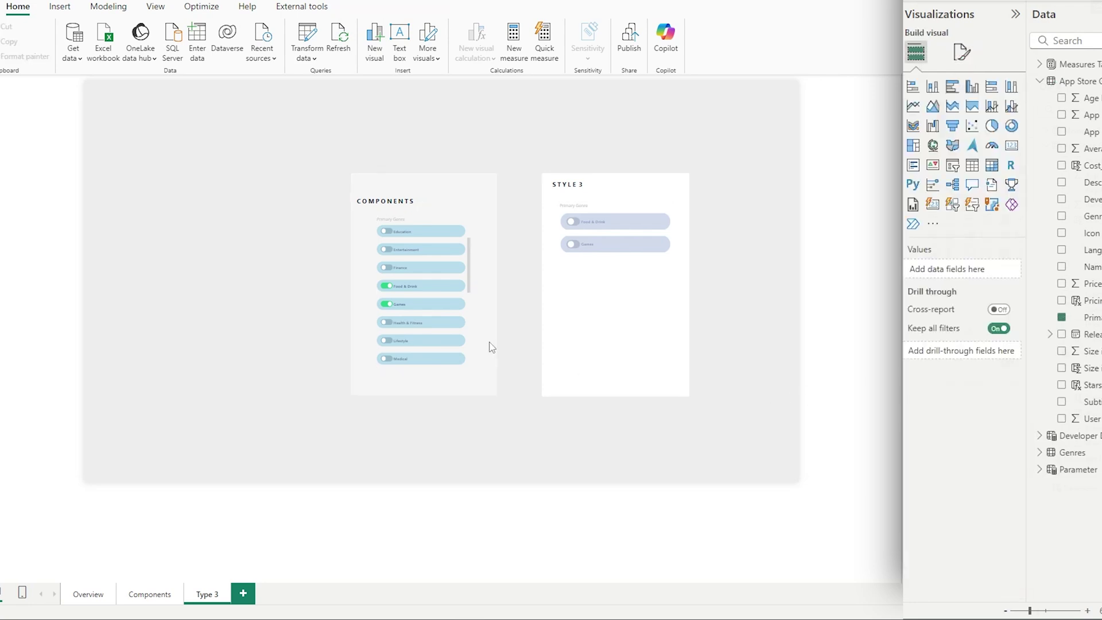
pyautogui.click(416, 266)
pyautogui.click(417, 249)
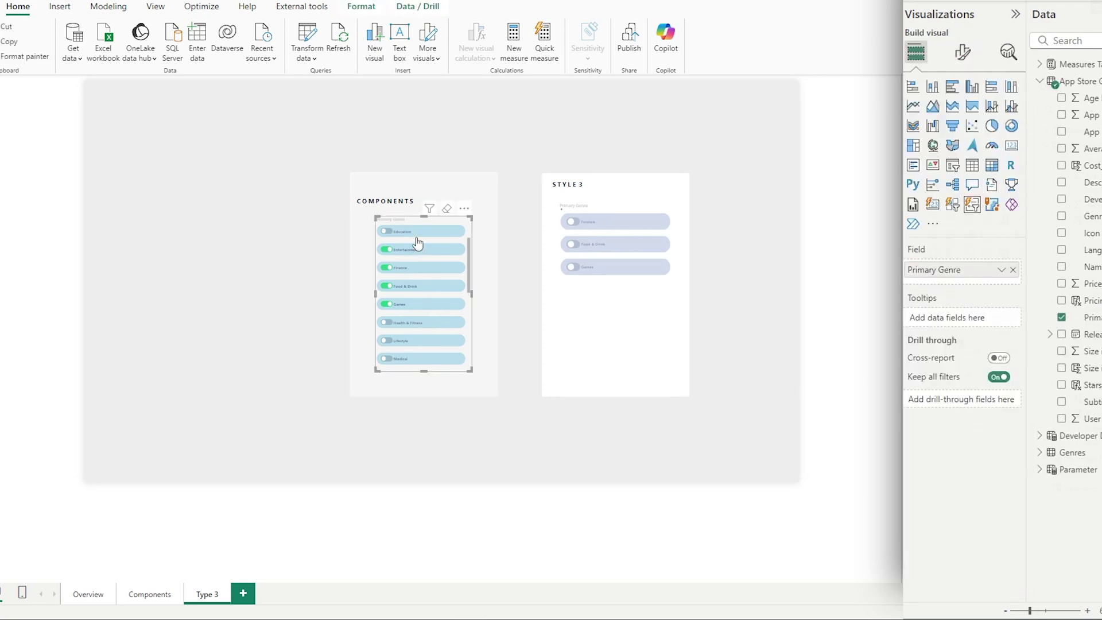
pyautogui.click(416, 324)
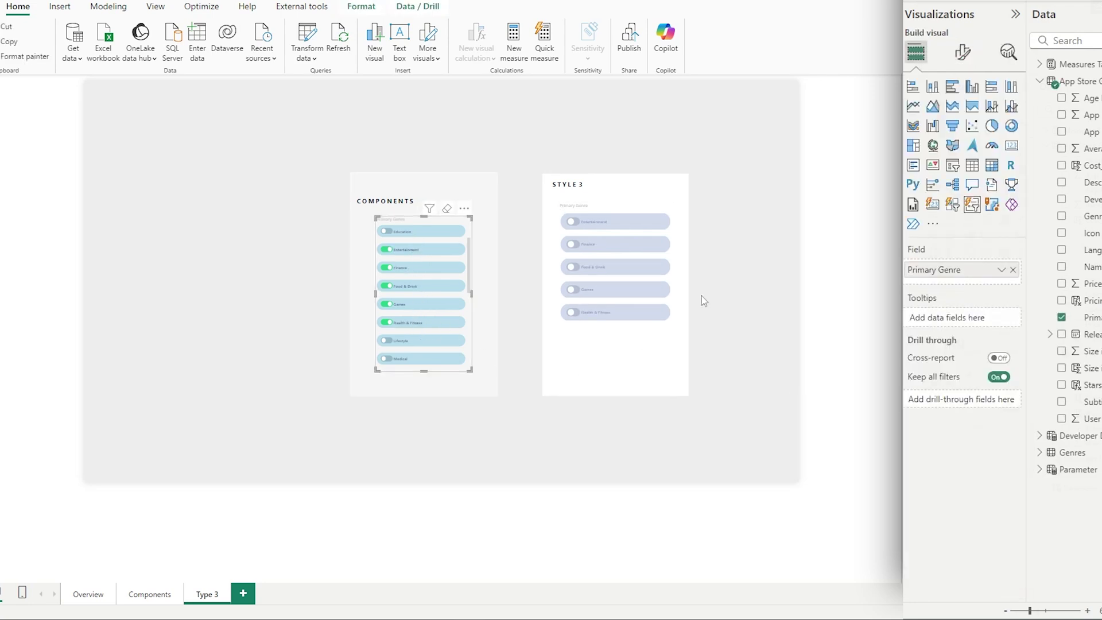
# - Set the hover-state genre label colour to #263C79
pyautogui.click(962, 55)
pyautogui.click(922, 237)
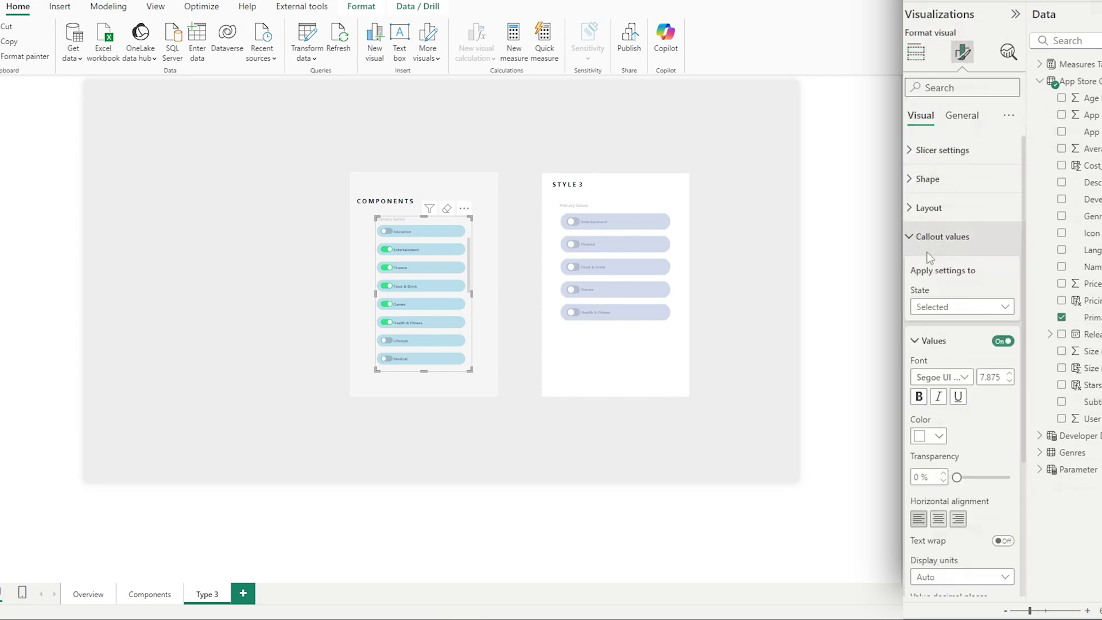
pyautogui.click(936, 310)
pyautogui.click(941, 373)
pyautogui.scroll(-5, 944, 355)
pyautogui.click(930, 296)
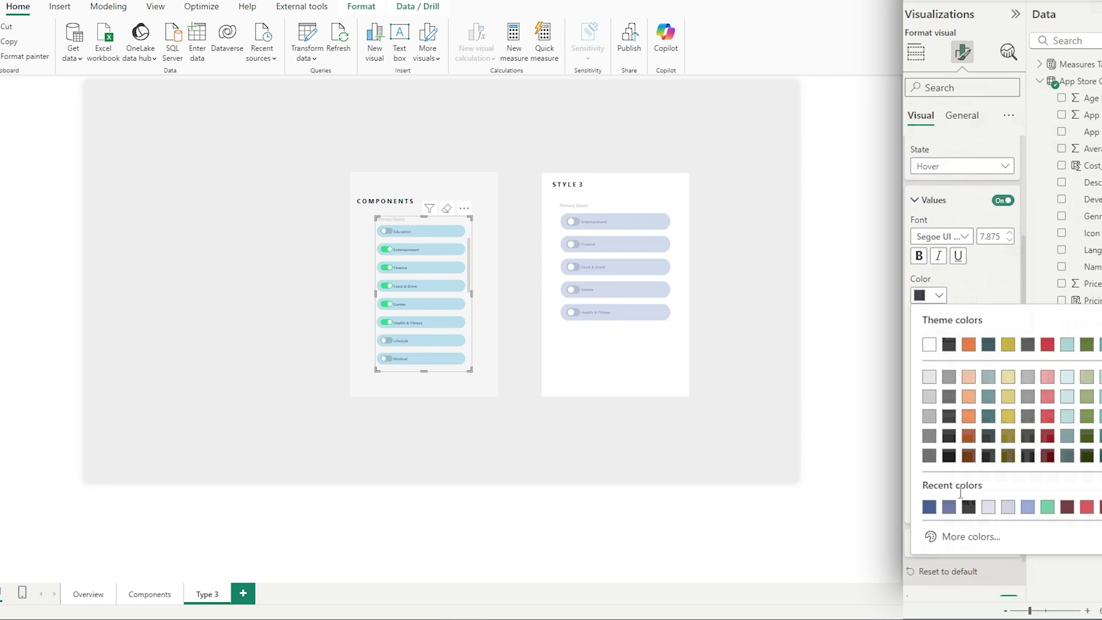
pyautogui.click(960, 533)
pyautogui.moveTo(1063, 394)
pyautogui.mouseDown()
pyautogui.moveTo(1044, 376)
pyautogui.moveTo(1053, 401)
pyautogui.mouseUp()
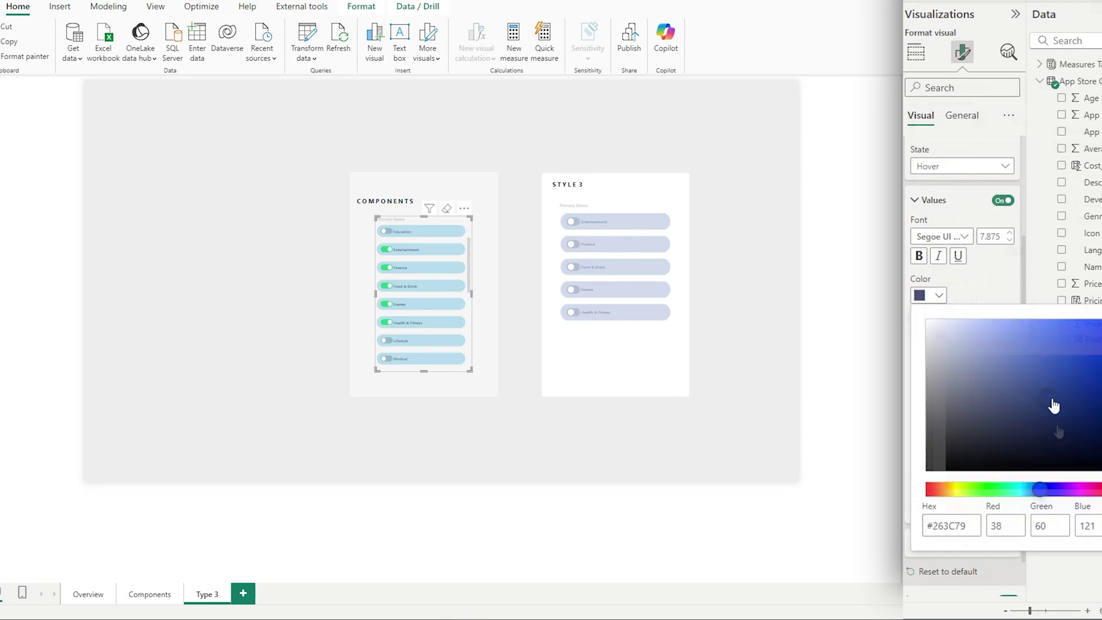
pyautogui.click(979, 291)
# - Switch on Education and Games, and test a Games filter in the Style 3 slicer
pyautogui.click(412, 232)
pyautogui.click(294, 440)
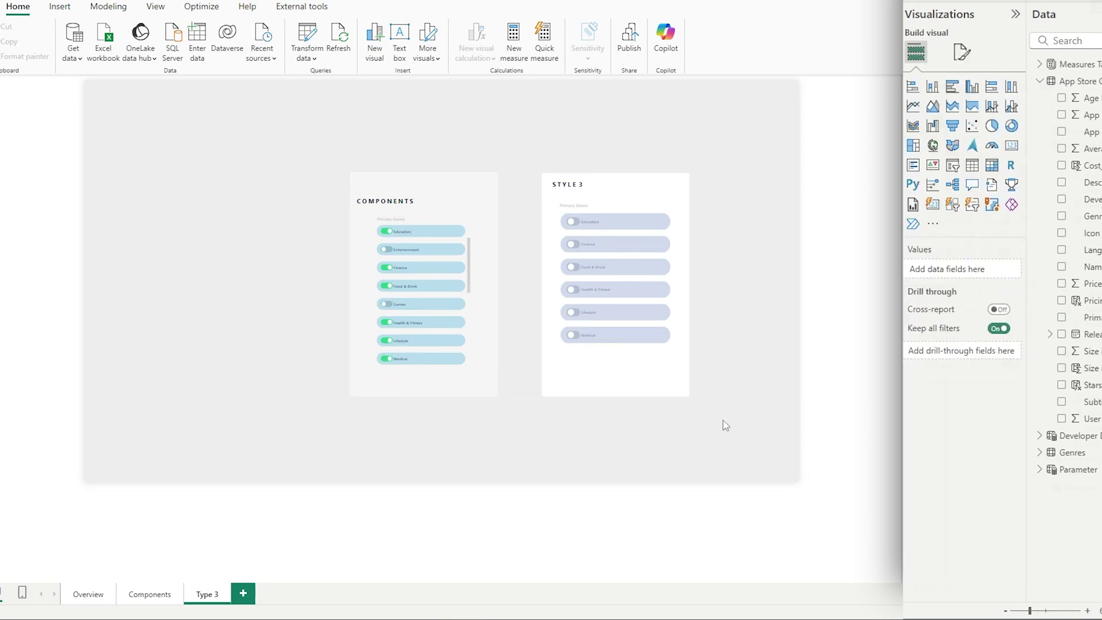
pyautogui.click(426, 312)
pyautogui.click(615, 292)
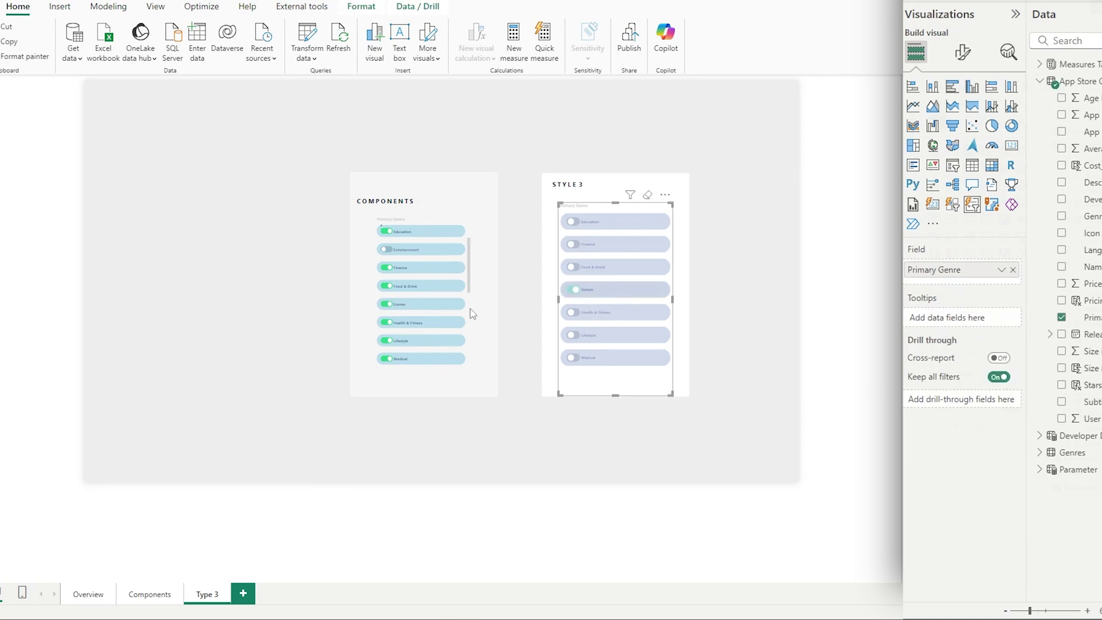
pyautogui.click(606, 297)
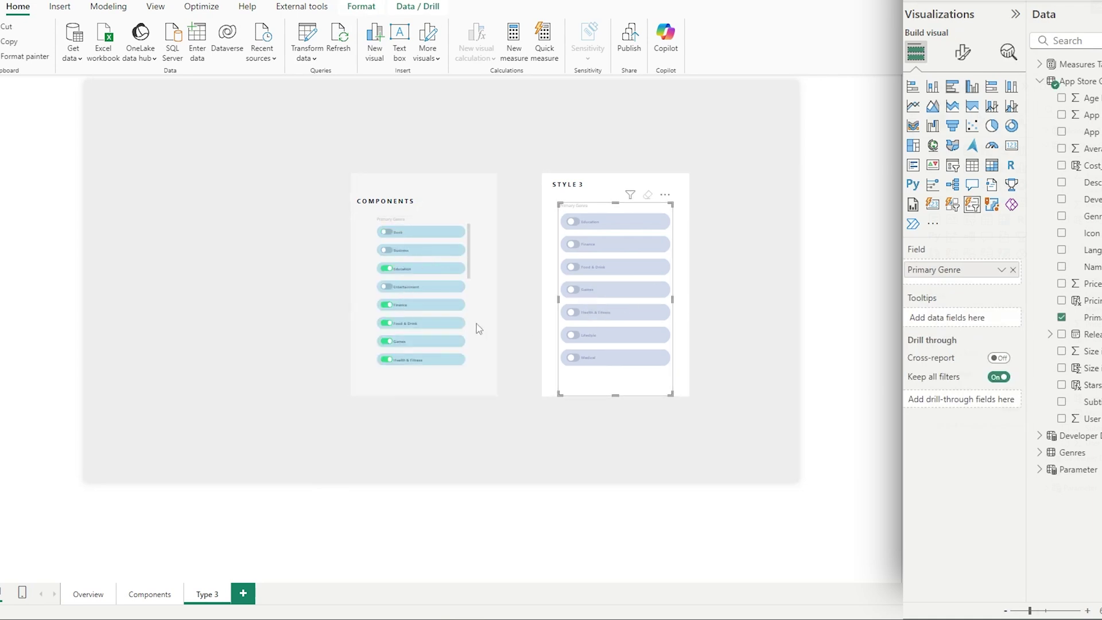
pyautogui.click(963, 53)
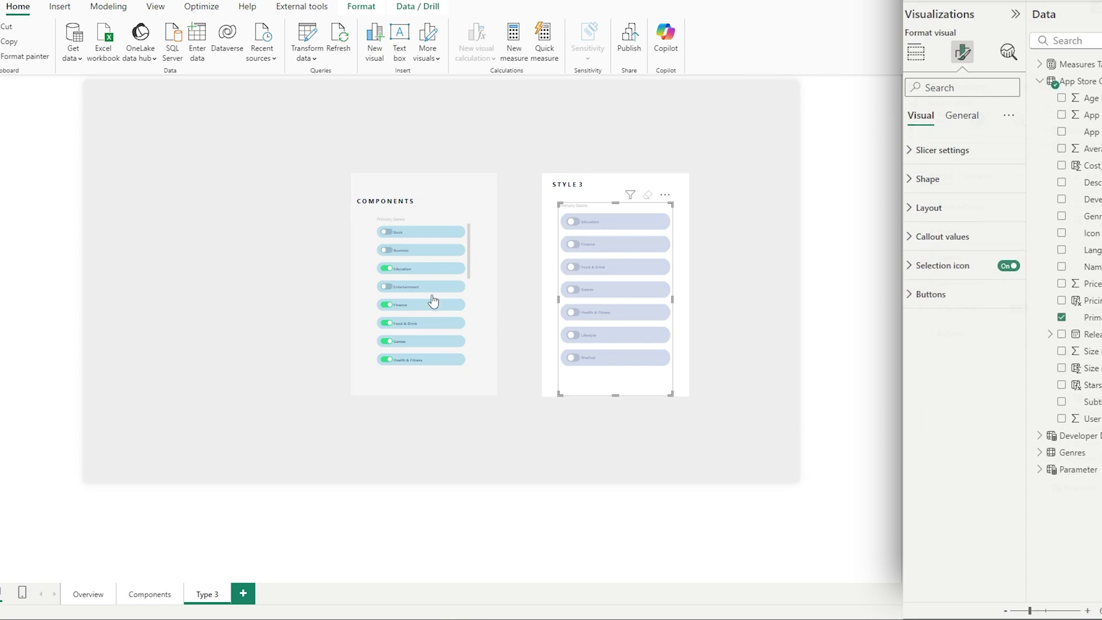